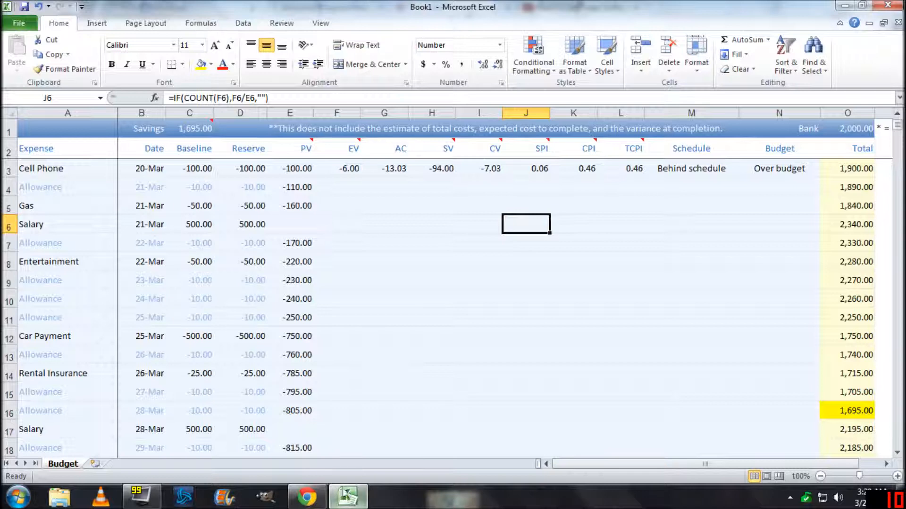
Examine the Expense and Date columns for the first budget entries
click(60, 154)
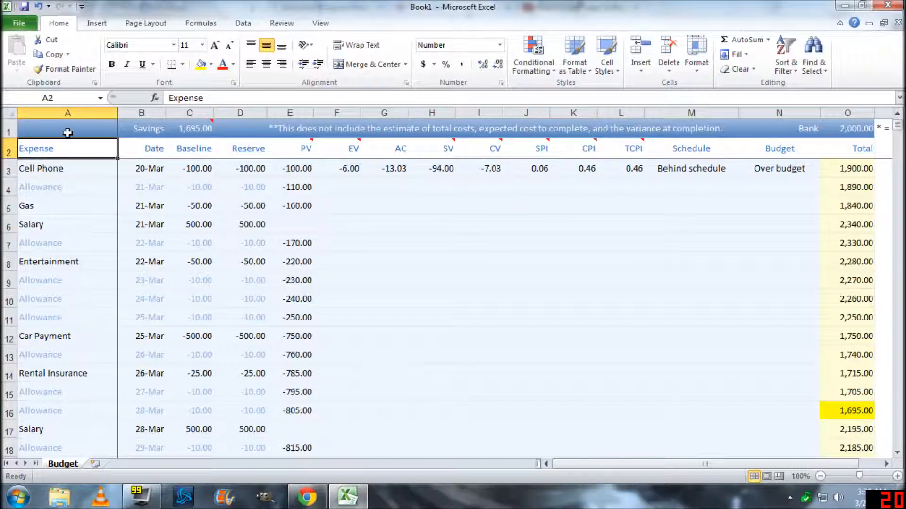
click(67, 133)
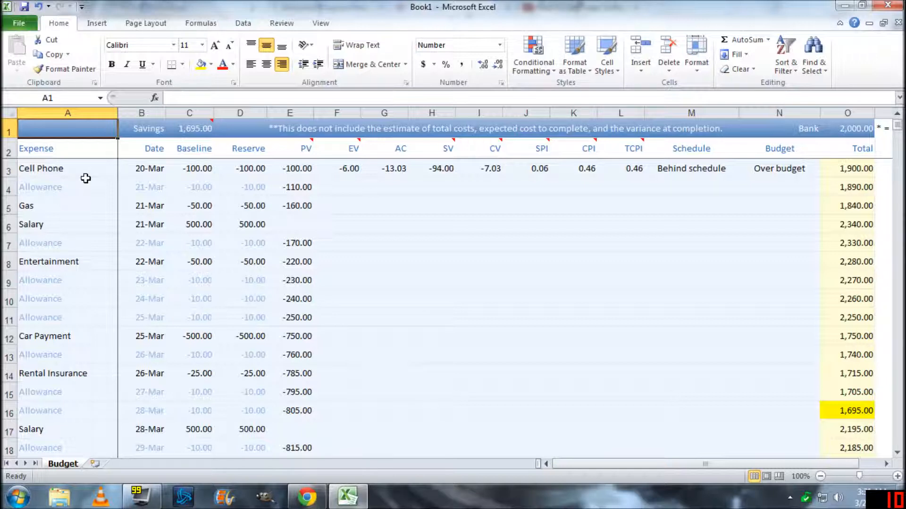
click(95, 172)
click(89, 152)
click(79, 190)
click(137, 168)
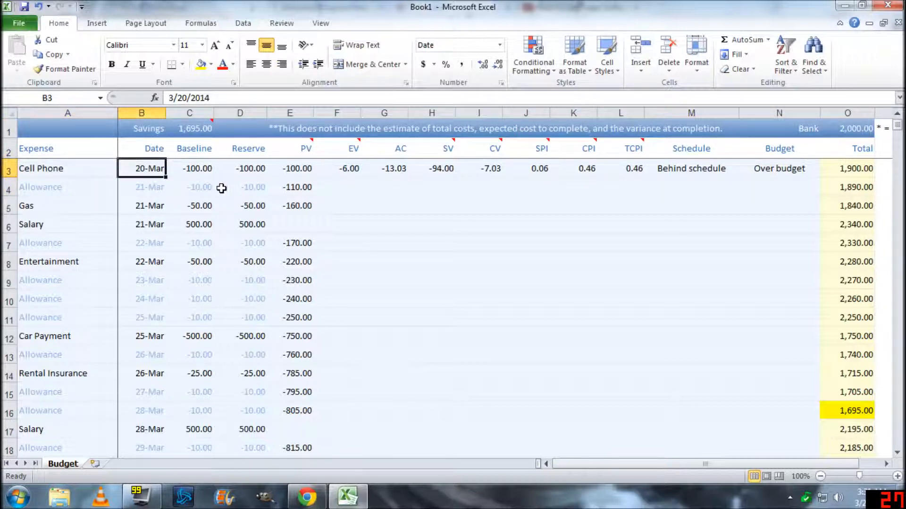
scroll(217, 188, down, 1)
drag(82, 203, 160, 186)
click(160, 184)
click(159, 172)
scroll(365, 222, up, 1)
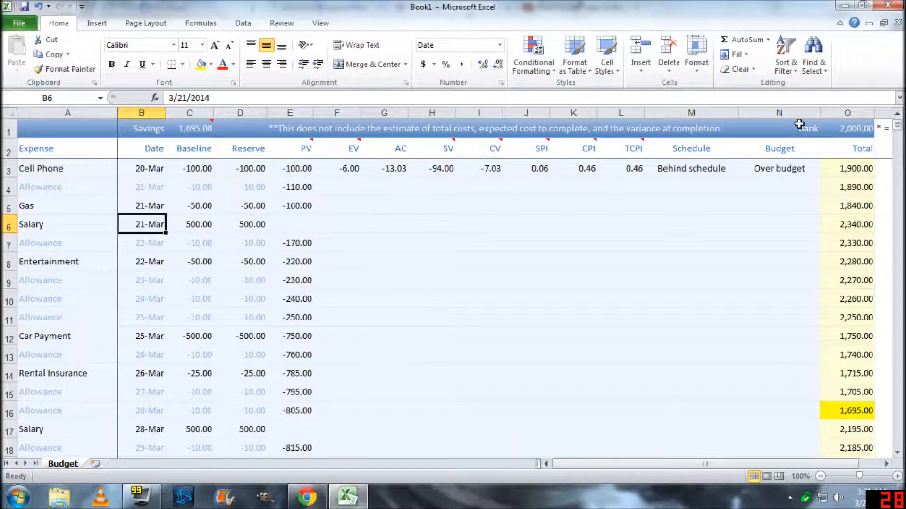
Inspect the Bank amount in O1 and the Savings formula and its comment in C1
click(838, 126)
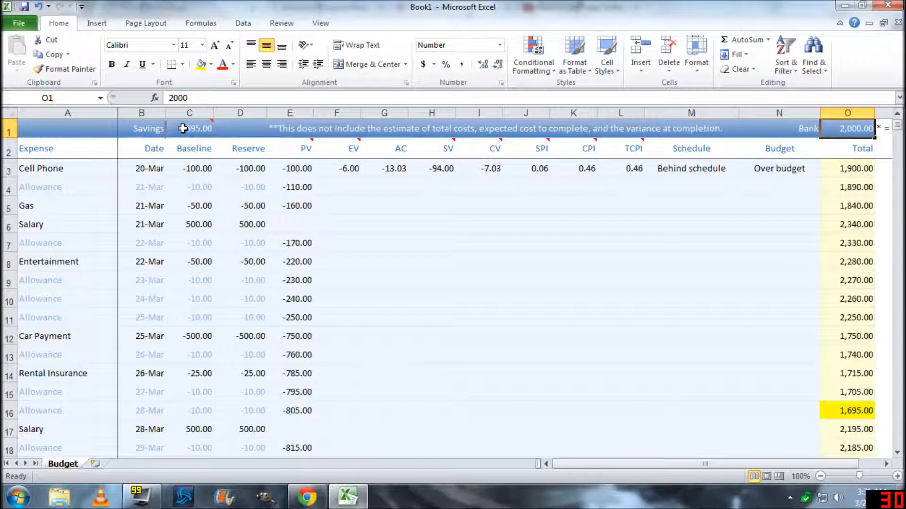
click(197, 124)
click(191, 168)
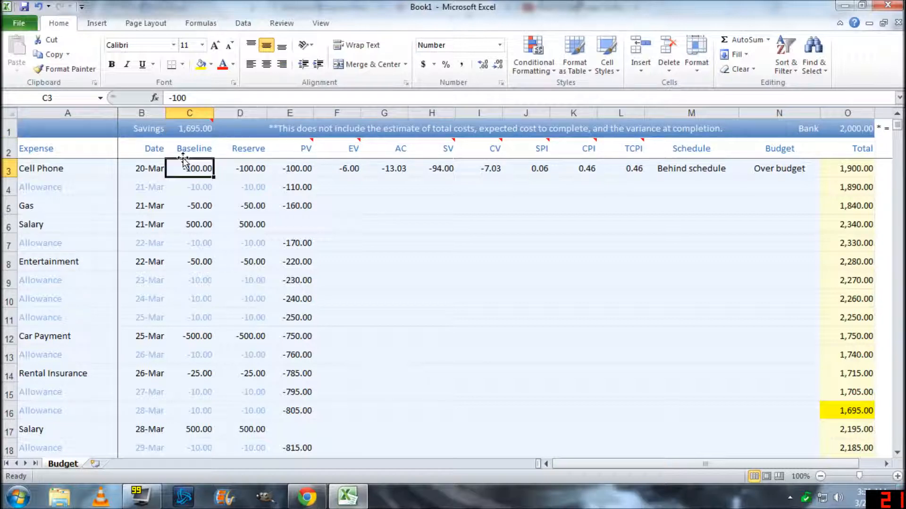
click(187, 131)
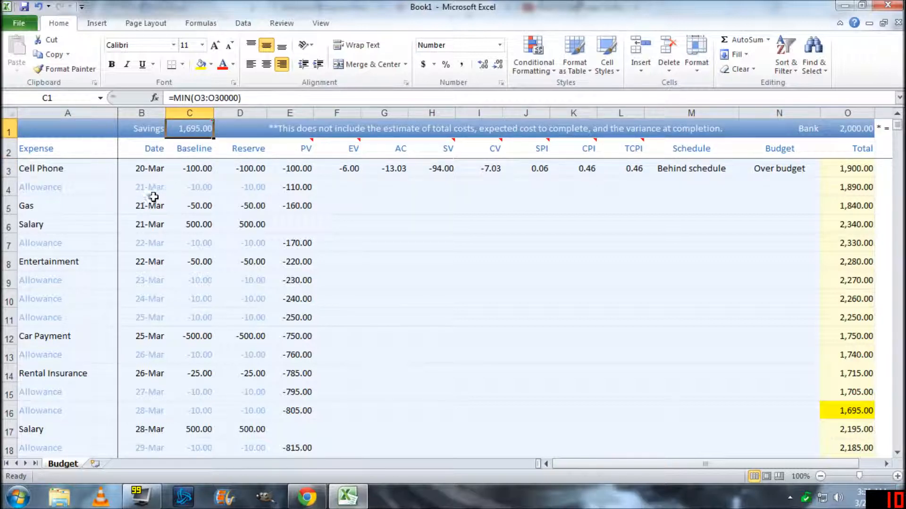
click(836, 129)
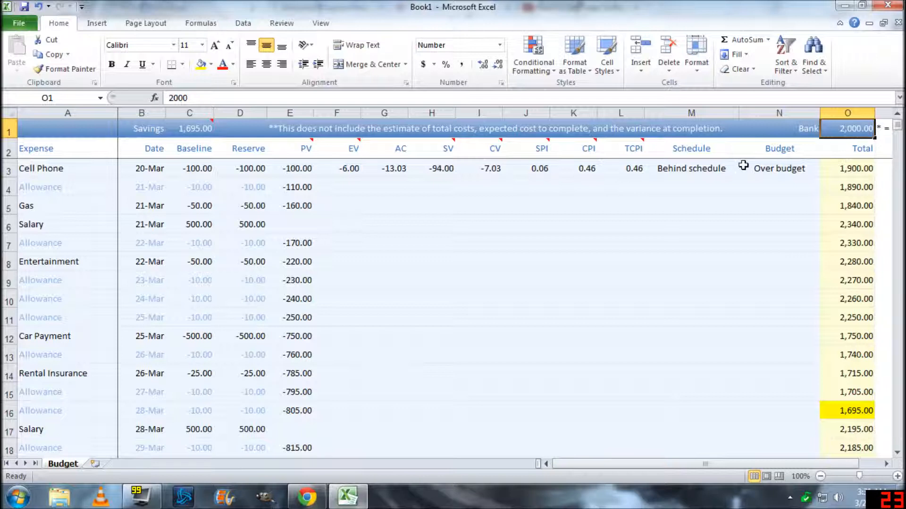
click(200, 128)
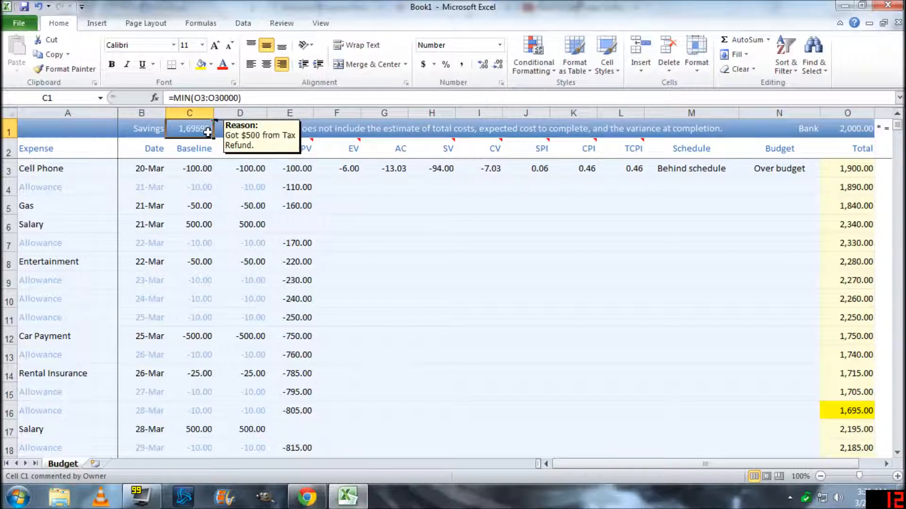
click(248, 257)
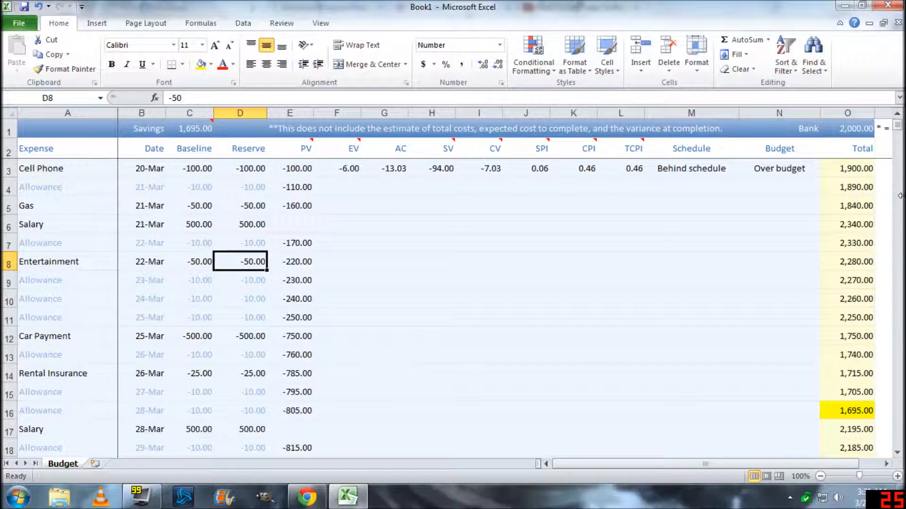
In the Cell Phone row's TCPI formula, replace the first E$567 reference with the final PV cell, E495
mouse_move(897, 125)
mouse_down()
mouse_move(876, 266)
mouse_move(894, 328)
mouse_move(897, 413)
mouse_move(898, 124)
mouse_up()
click(526, 171)
click(576, 170)
click(633, 169)
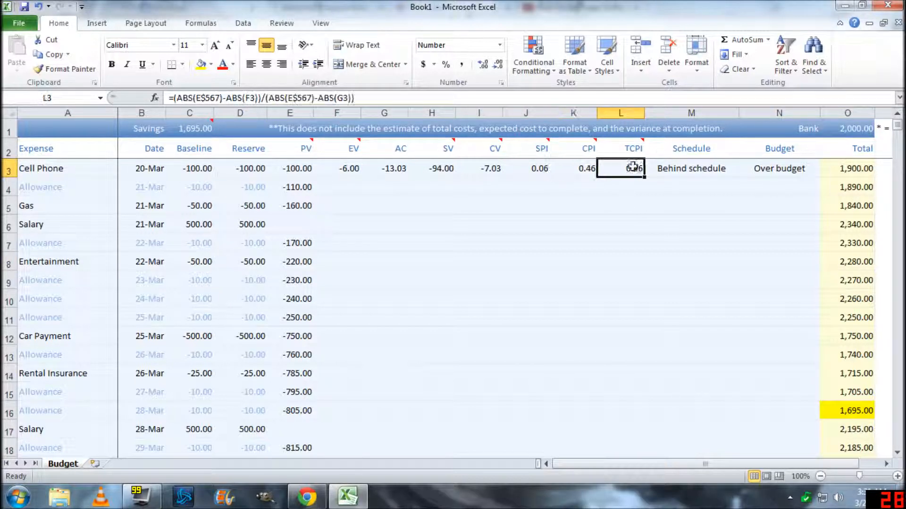
double_click(207, 98)
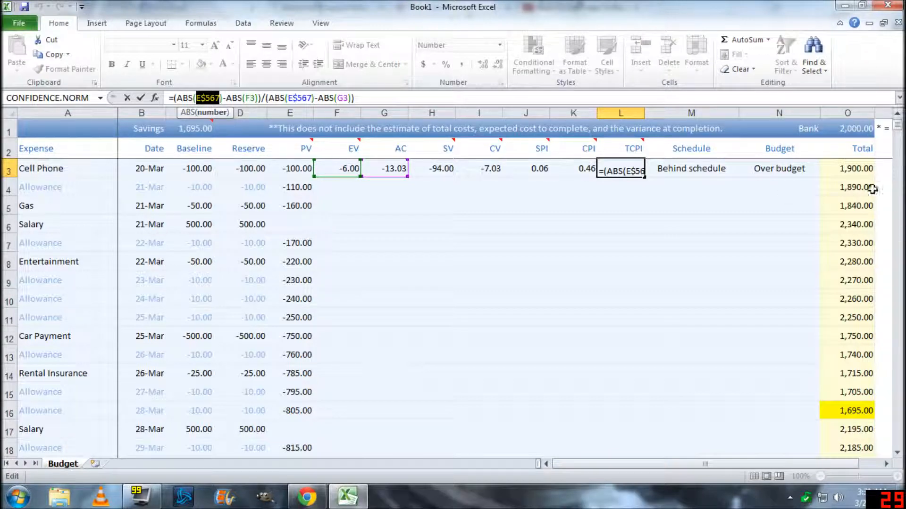
drag(896, 130, 880, 389)
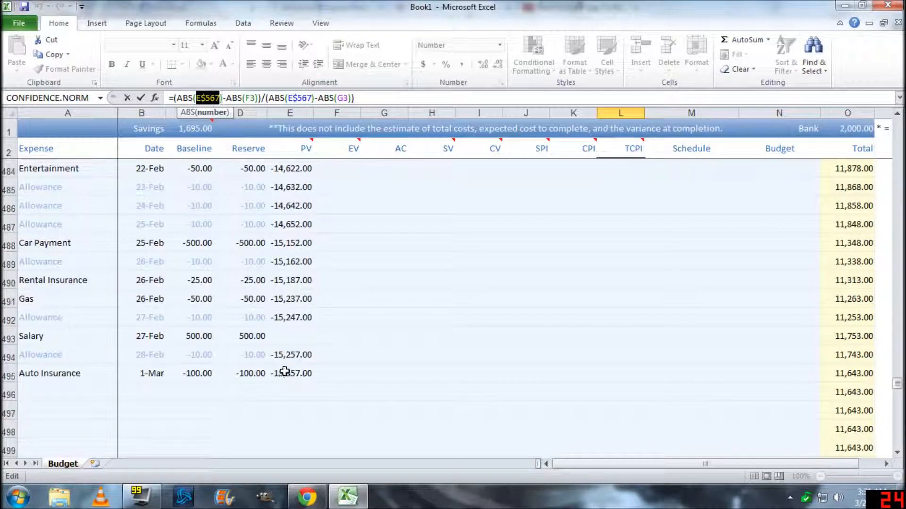
click(290, 374)
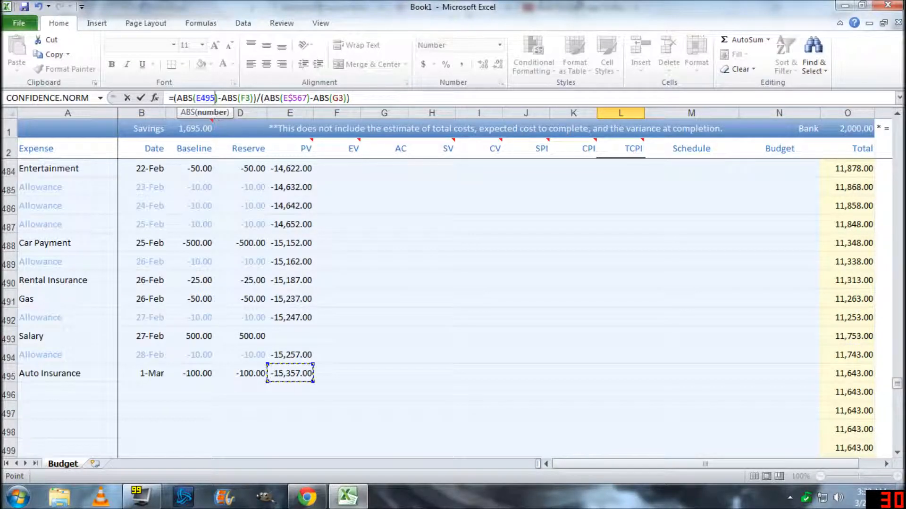
Change the second E$567 reference in the TCPI formula to E495 and commit the formula
click(293, 98)
key(BackSpace)
key(Delete)
key(Delete)
key(Delete)
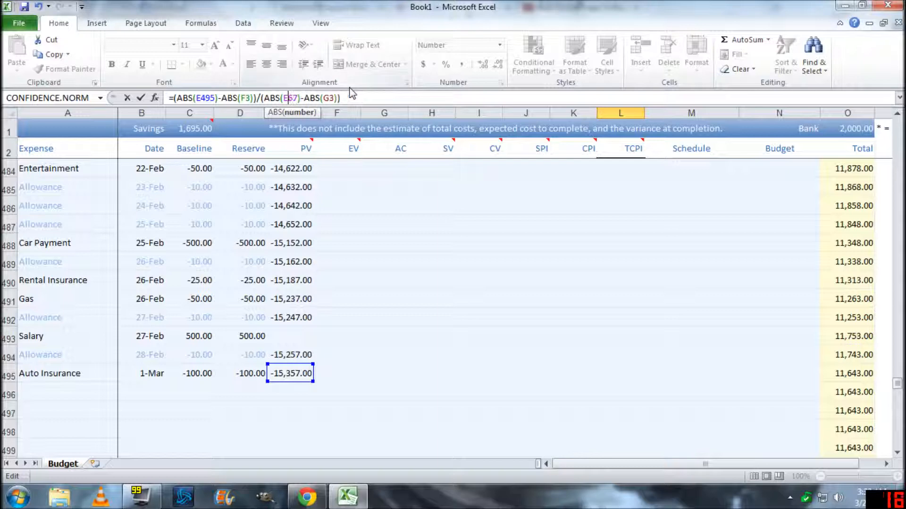
text(495)
key(Return)
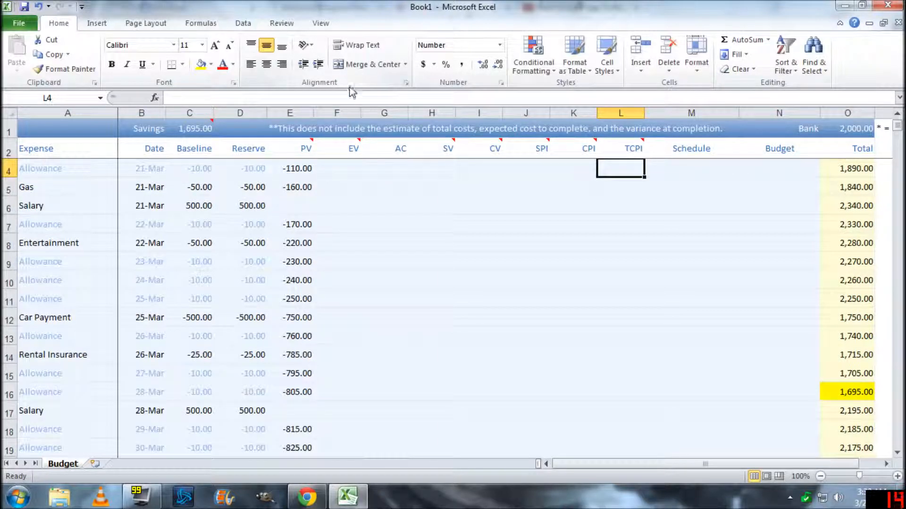
Review the TCPI, CPI and SV headings, and match the Reserve amounts to their expenses in rows 4 to 9
click(604, 148)
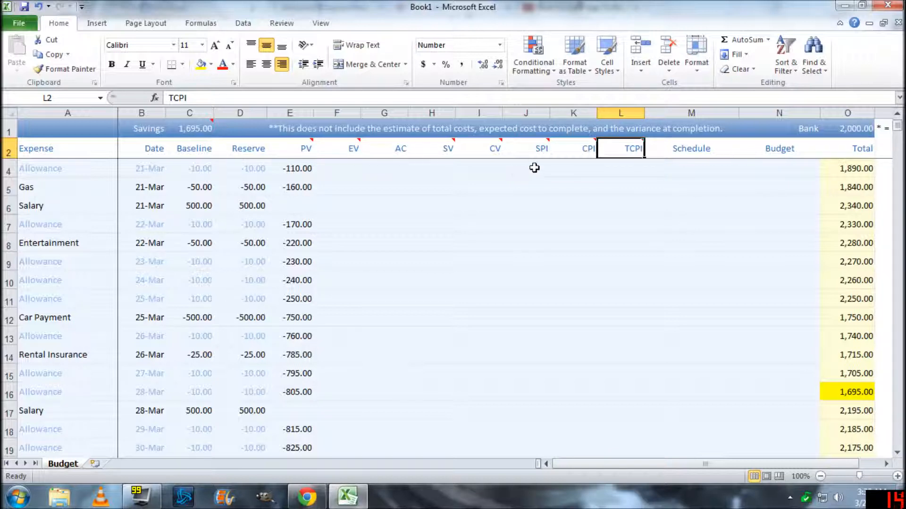
click(558, 149)
click(451, 152)
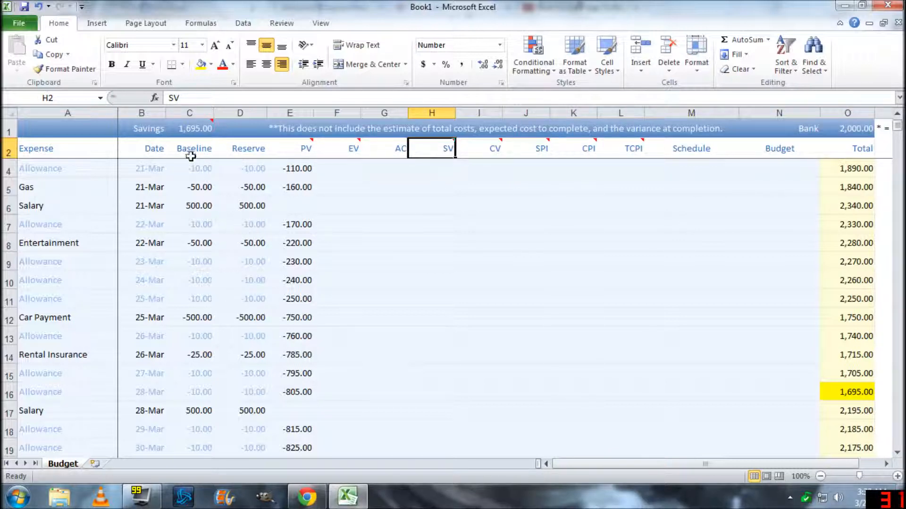
click(243, 208)
click(245, 241)
click(242, 207)
click(240, 185)
click(242, 174)
click(146, 203)
click(98, 223)
click(255, 224)
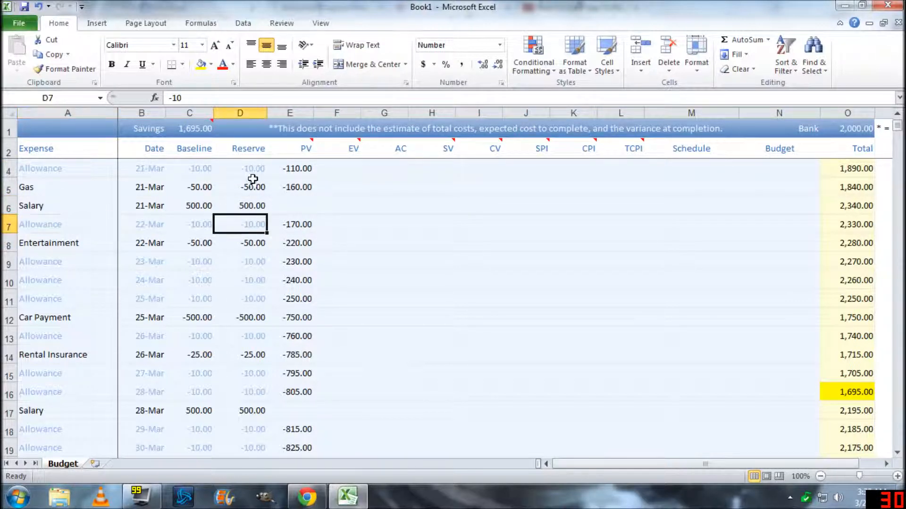
drag(60, 171, 66, 262)
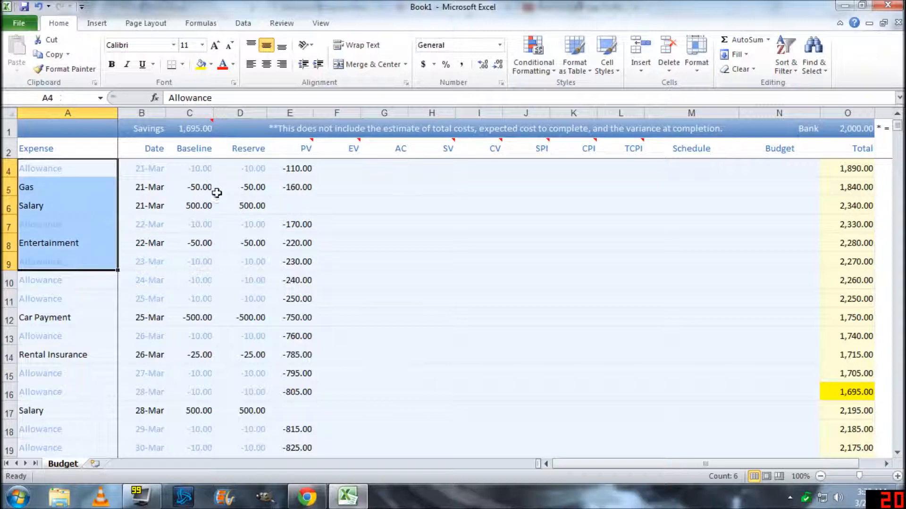
drag(248, 170, 232, 264)
click(241, 241)
click(200, 173)
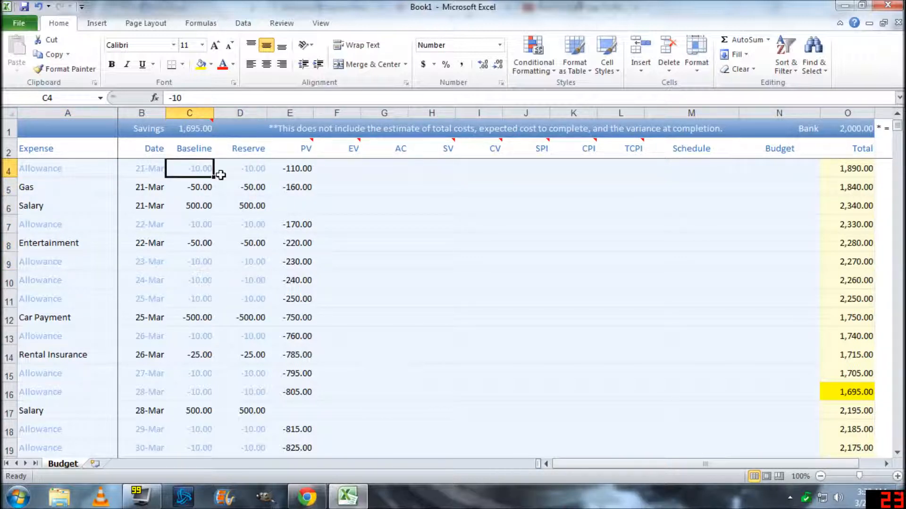
Examine the Baseline column and read the comment on the PV heading
click(194, 150)
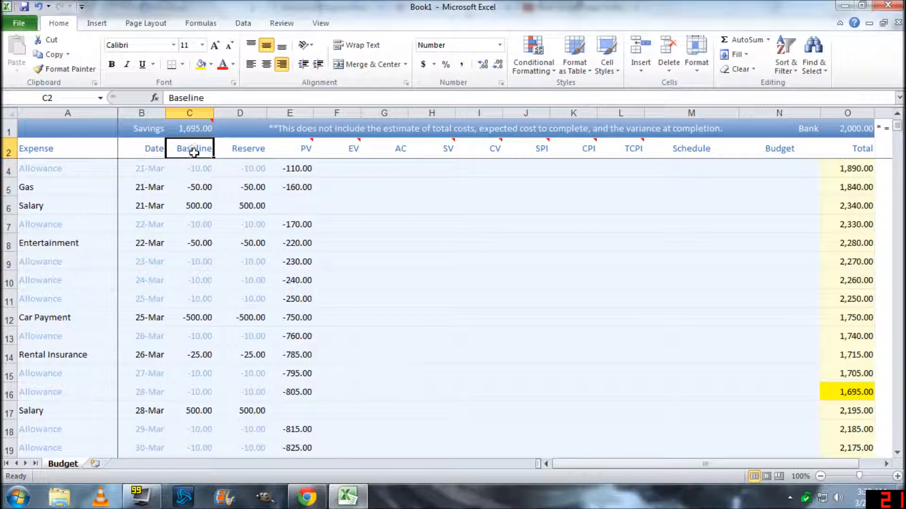
click(199, 108)
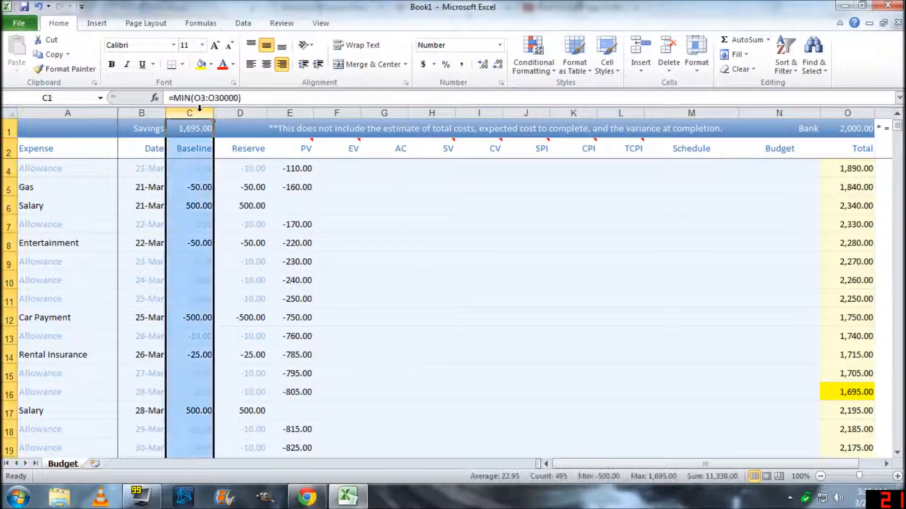
click(198, 174)
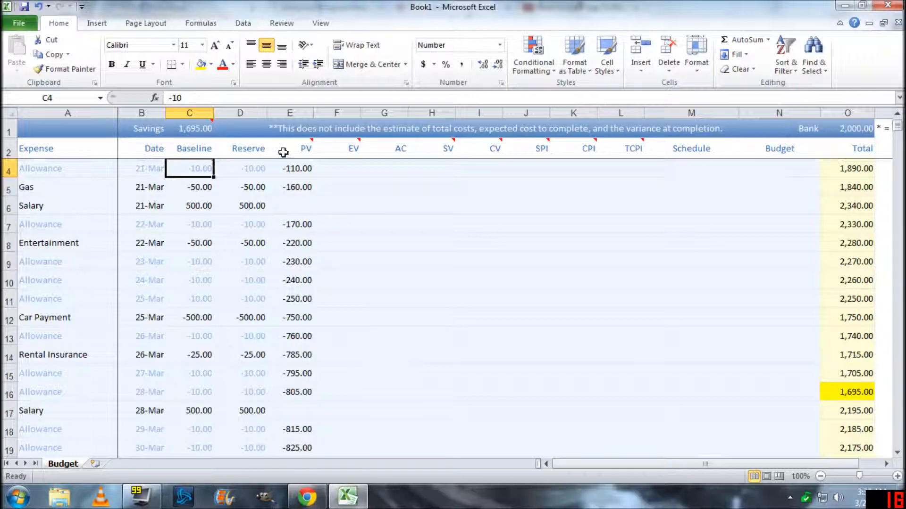
mouse_move(301, 152)
click(193, 185)
click(192, 173)
click(189, 148)
click(305, 150)
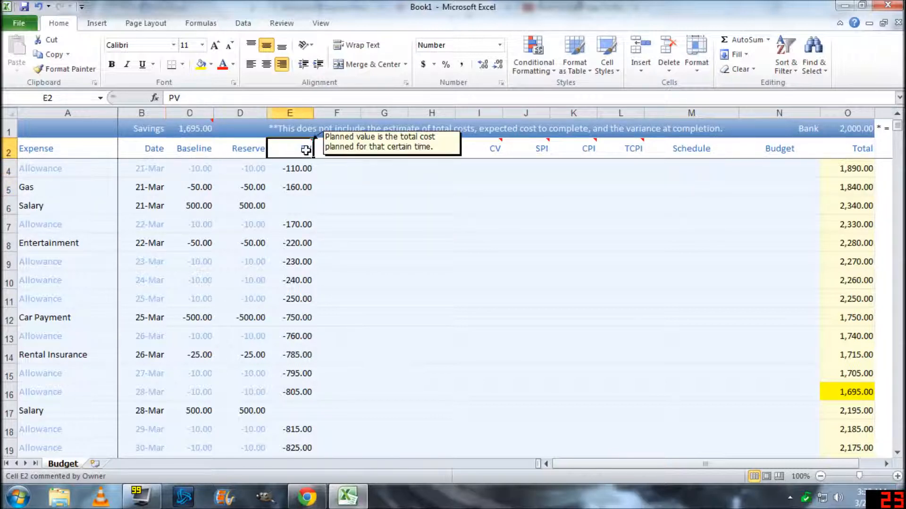
click(196, 153)
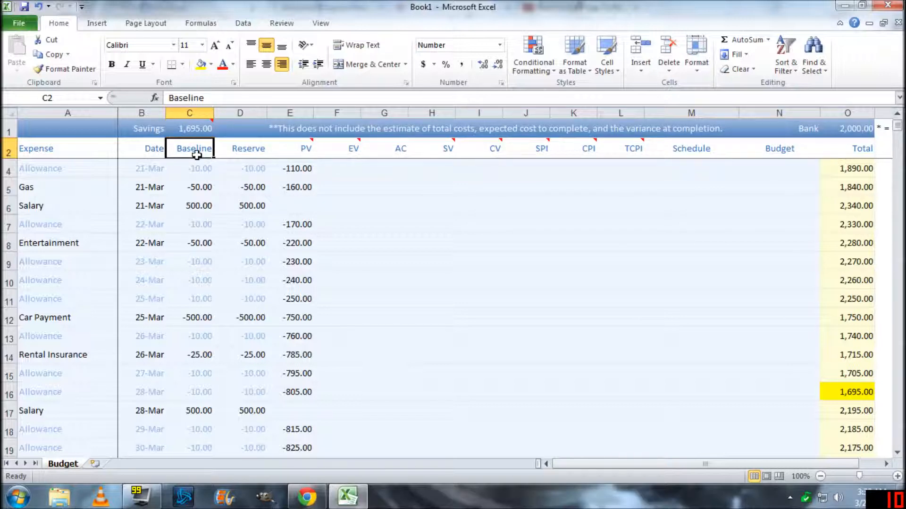
click(238, 173)
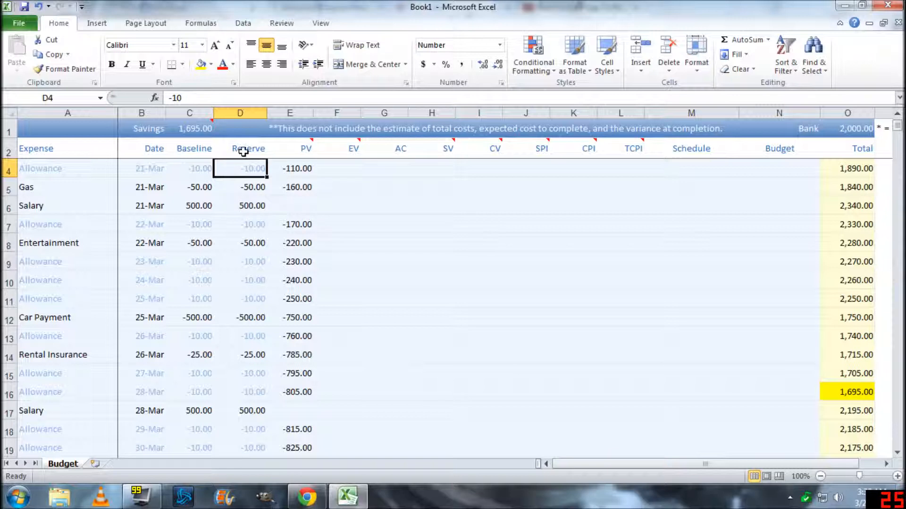
click(202, 170)
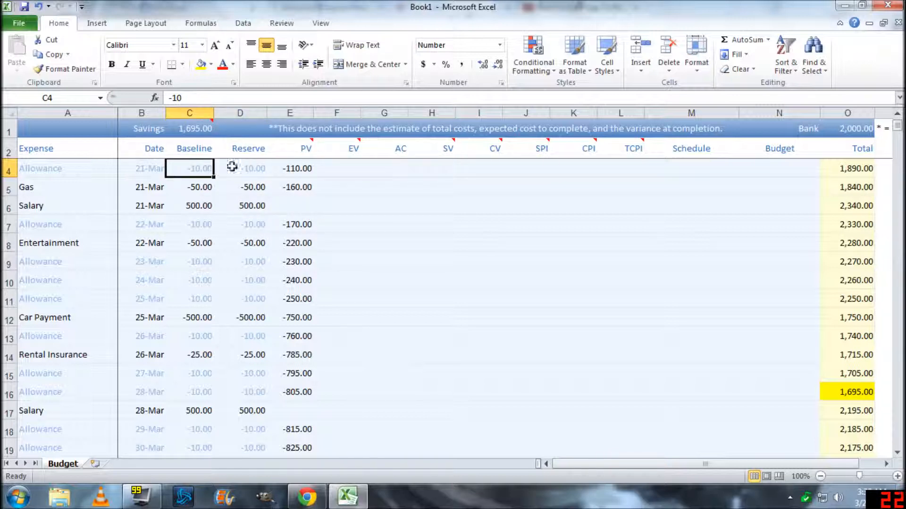
Compare the Reserve amounts with the Baseline amounts in the first budget rows
click(255, 170)
click(247, 184)
click(248, 174)
click(201, 173)
click(243, 173)
scroll(304, 328, down, 5)
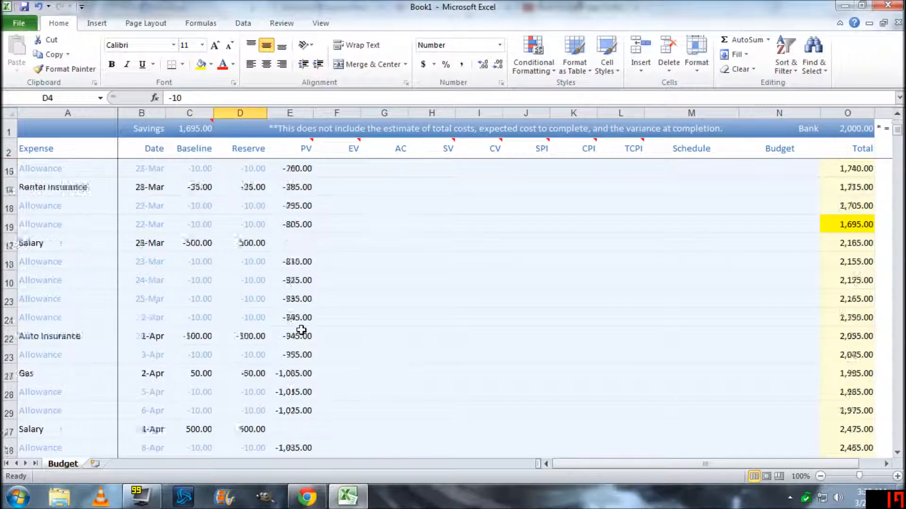
scroll(307, 325, up, 3)
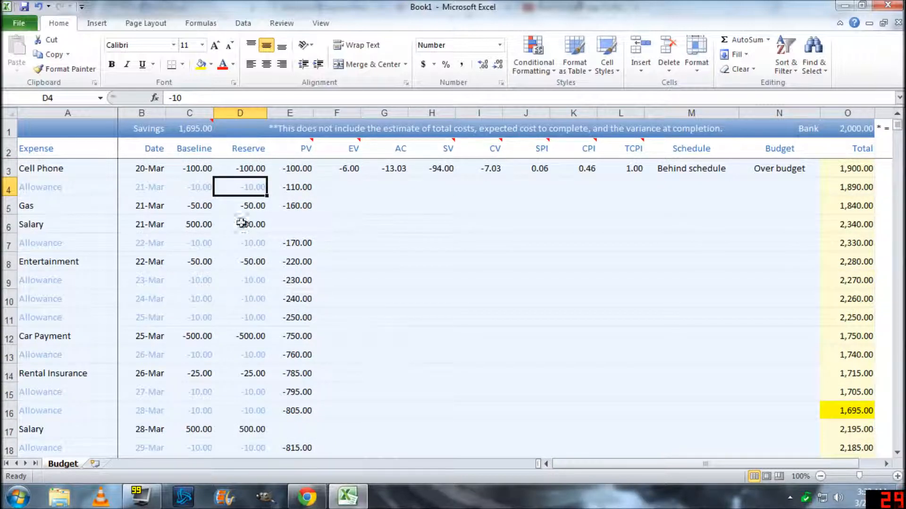
click(257, 169)
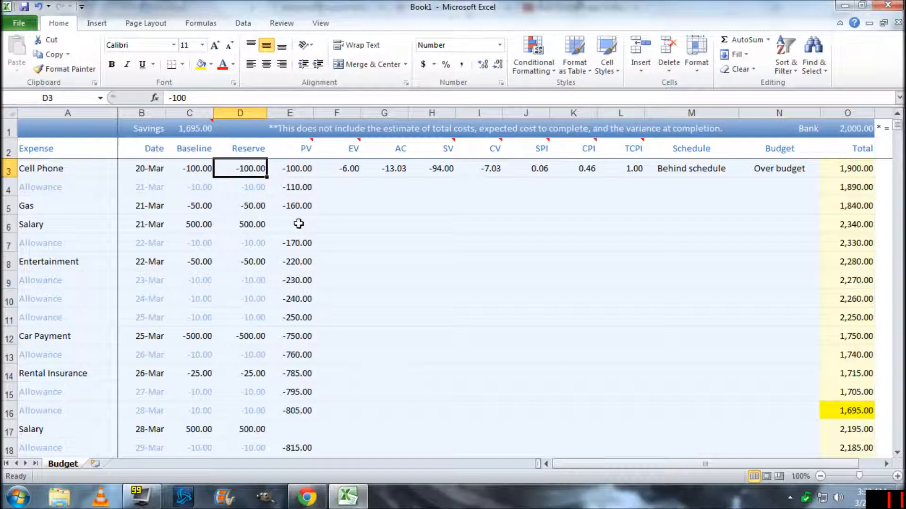
click(262, 184)
click(257, 150)
Check the Cell Phone row's Baseline, Reserve and PV entries and read the PV heading's comment
click(300, 148)
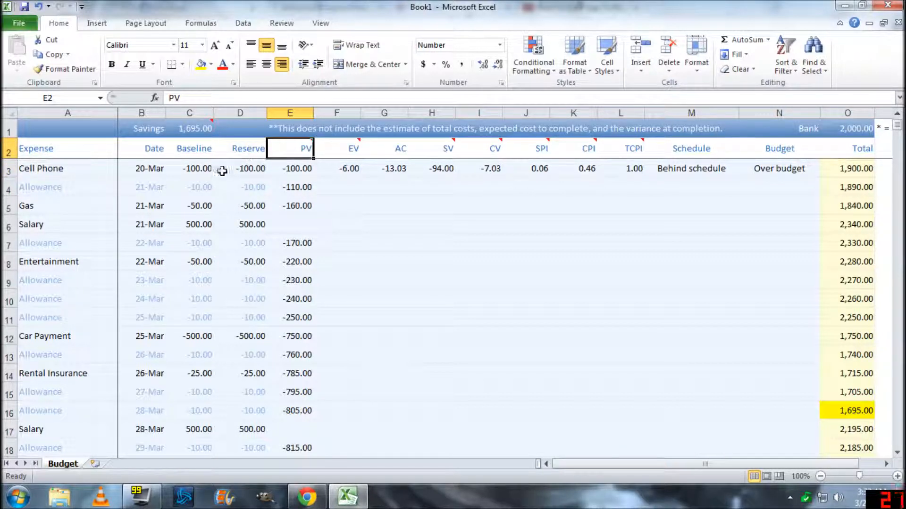
click(192, 172)
click(242, 171)
click(303, 171)
click(301, 150)
click(293, 162)
click(298, 149)
click(295, 169)
click(301, 148)
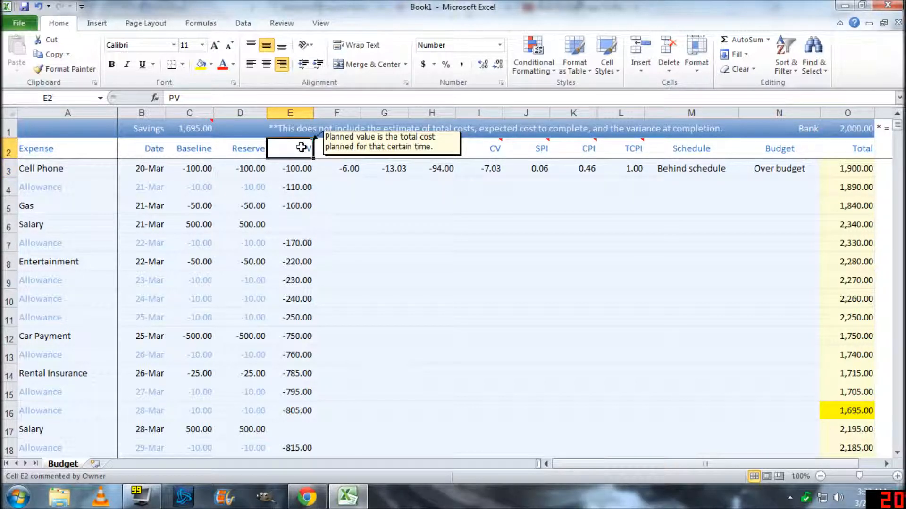
click(291, 169)
double_click(252, 174)
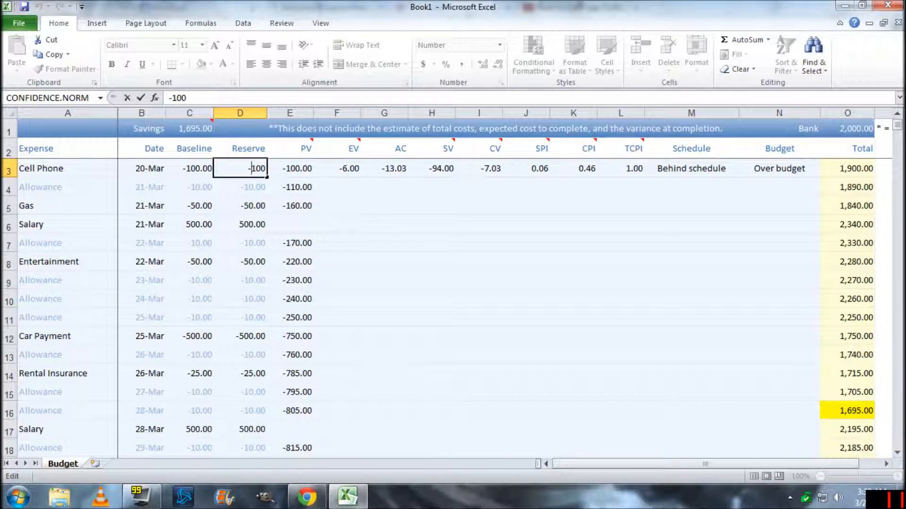
key(Return)
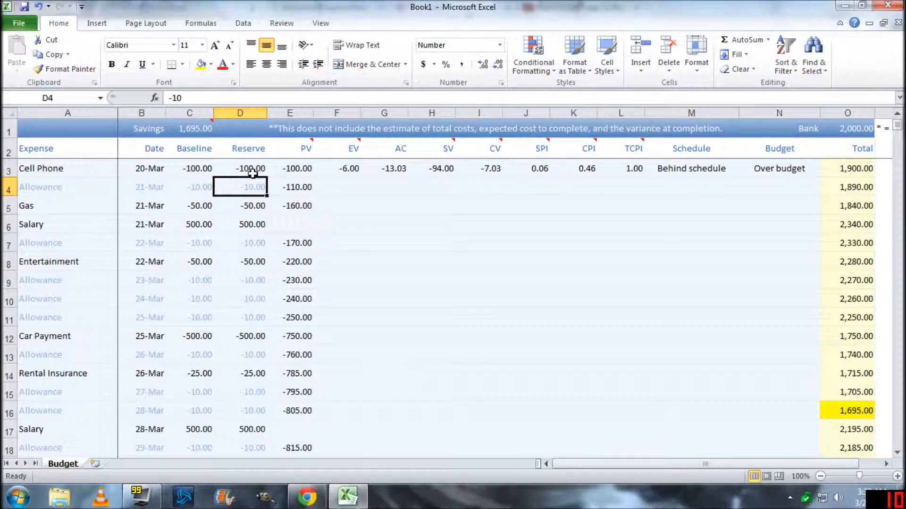
Examine the Salary row's Reserve amount and PV formula in row 6 against the Gas row's PV formula
key(Down)
key(Down)
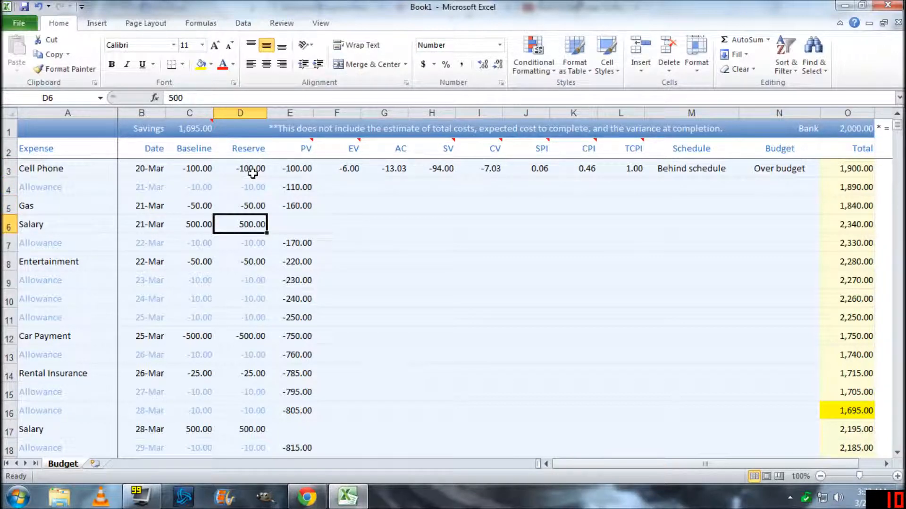
key(Up)
key(Down)
key(Right)
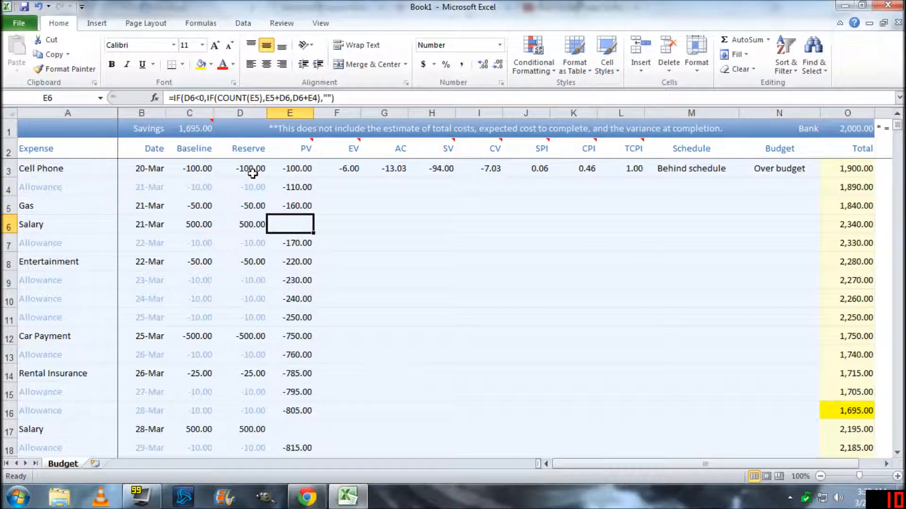
key(Left)
key(Right)
key(Up)
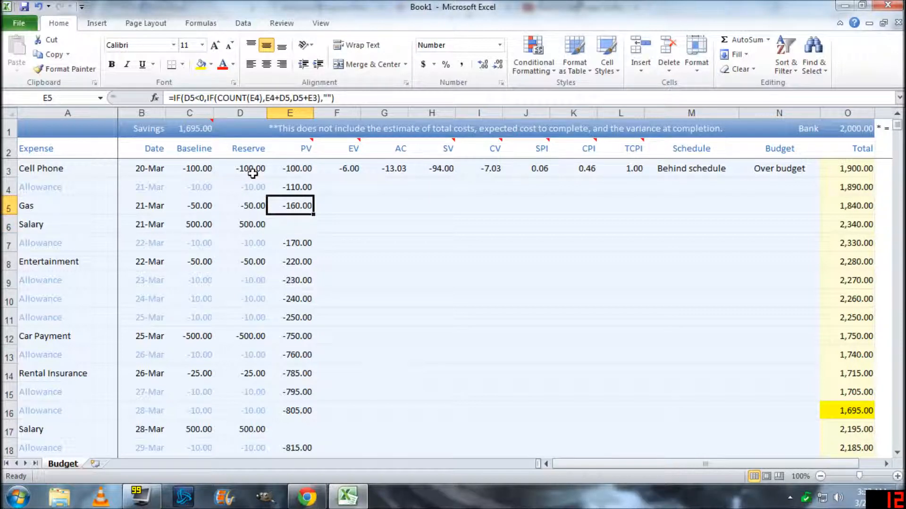
key(Down)
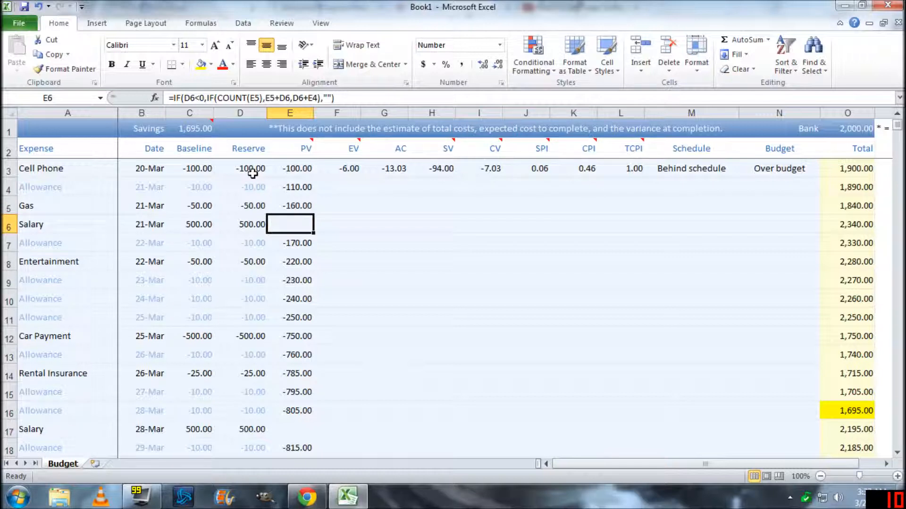
key(Left)
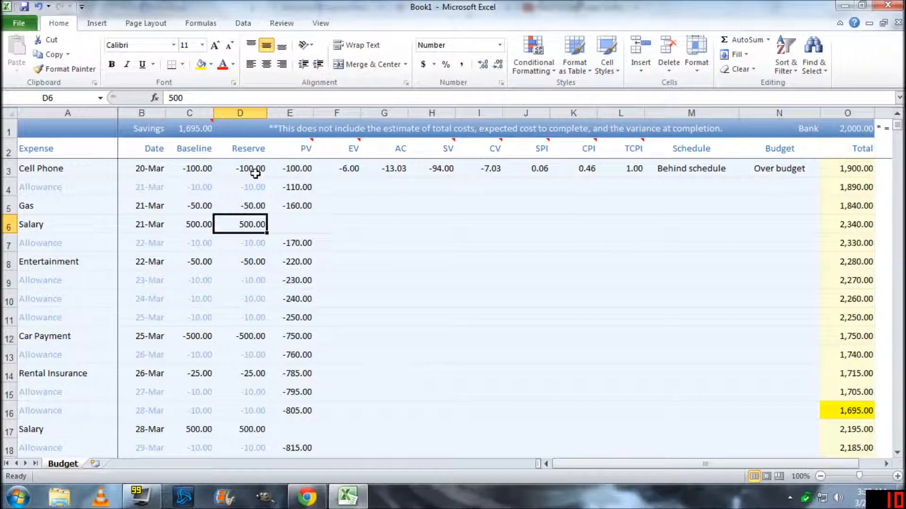
Inspect the final PV formula in the Auto Insurance row at the end of the budget, and return to the first rows
drag(898, 132, 888, 392)
click(290, 409)
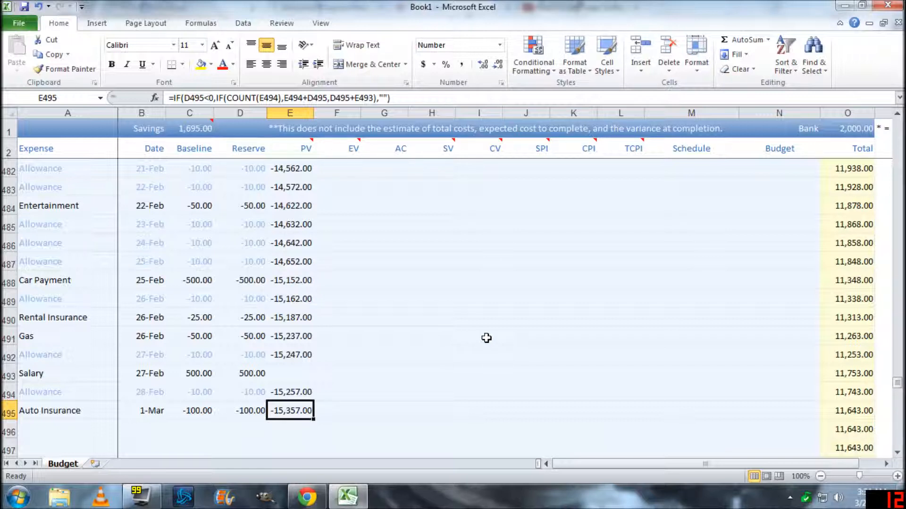
drag(898, 383, 899, 389)
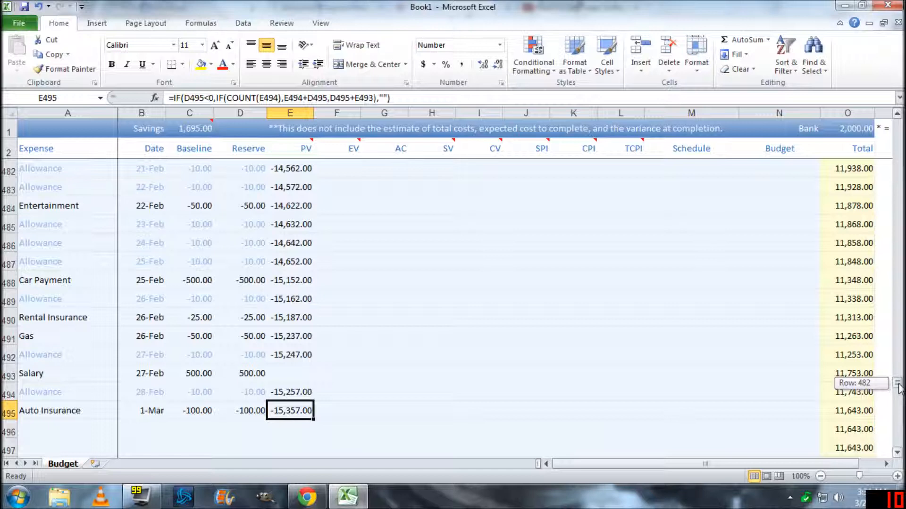
drag(899, 388, 898, 131)
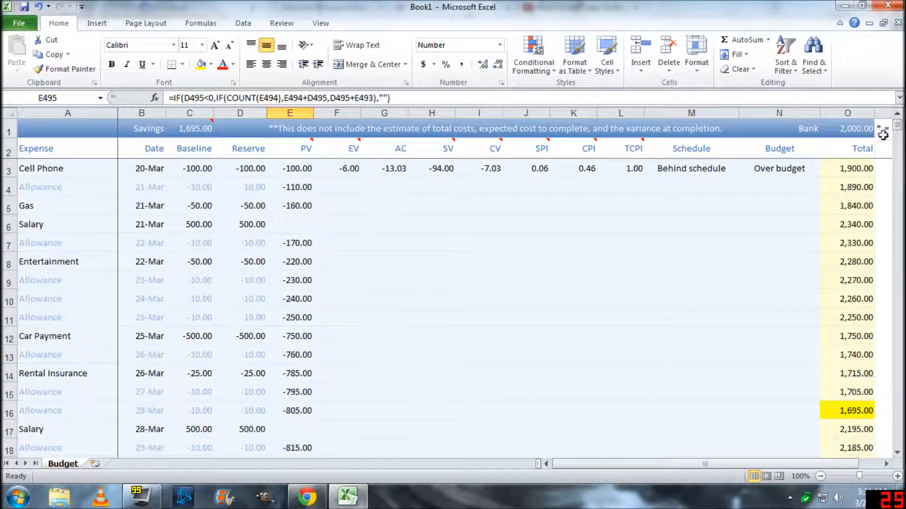
Trace the PV entries from the Cell Phone row to the Gas row and compare them with the Salary row's entries
click(321, 182)
click(298, 169)
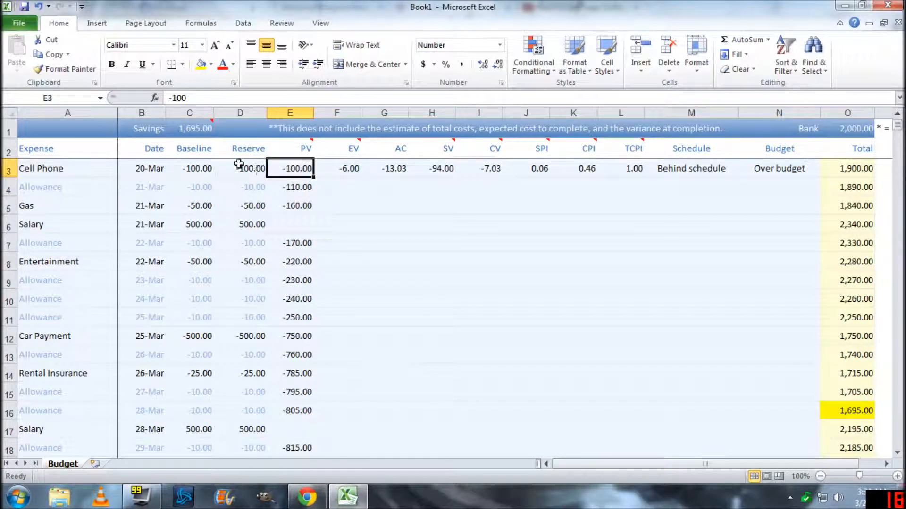
click(297, 189)
click(297, 206)
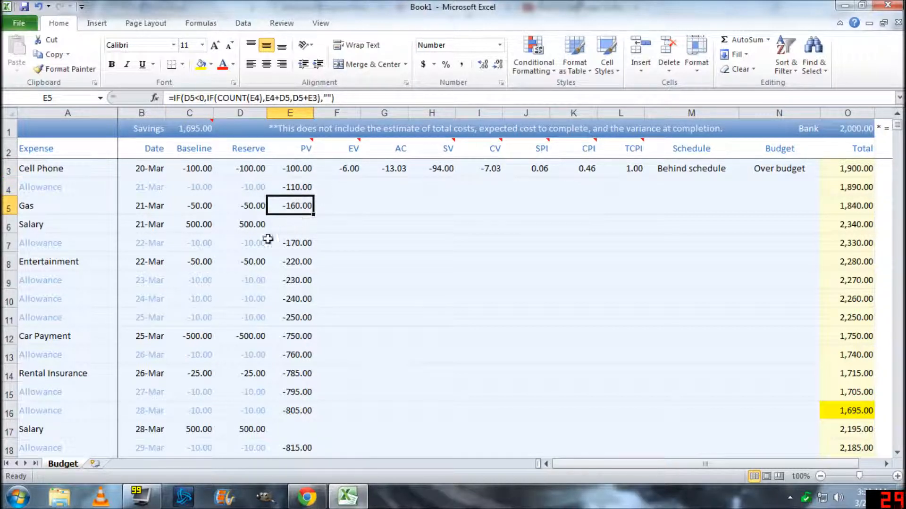
click(243, 226)
click(289, 212)
click(121, 224)
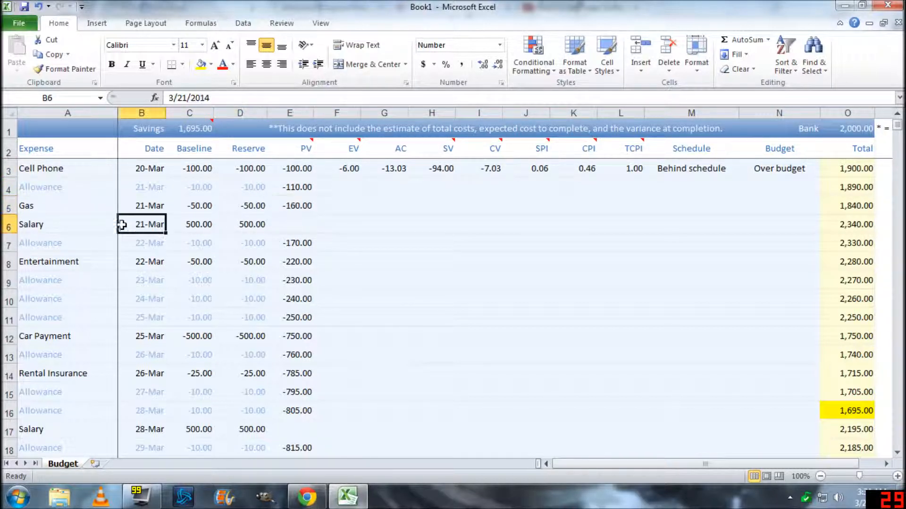
click(289, 210)
click(227, 220)
click(290, 211)
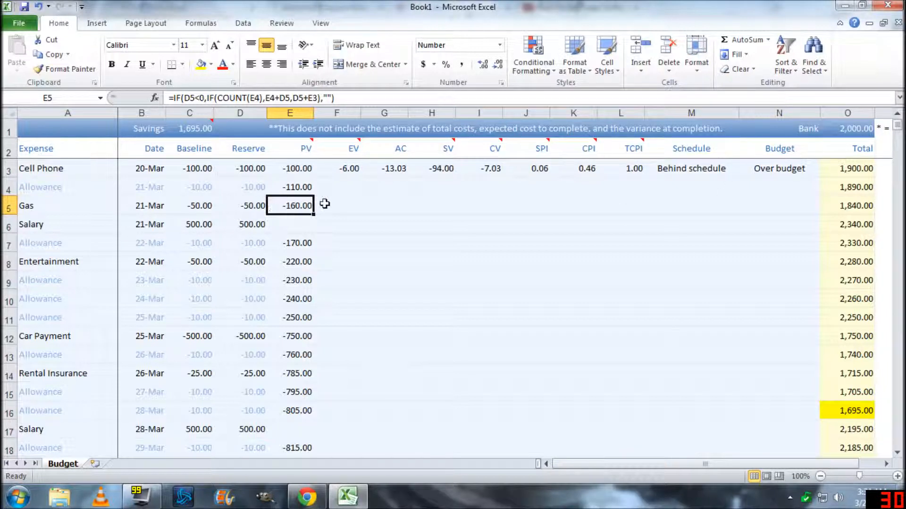
Read the comment on the EV heading and check the Cell Phone row's PV entry
click(309, 146)
mouse_move(336, 149)
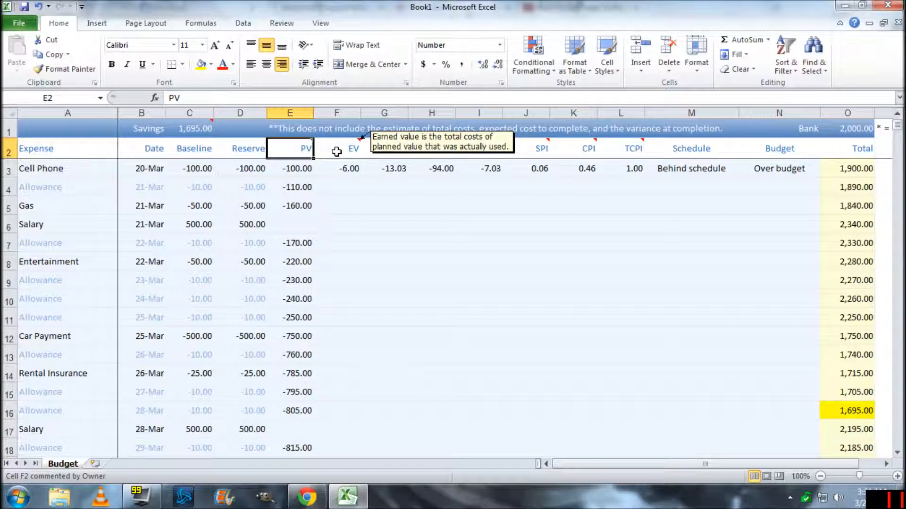
double_click(302, 168)
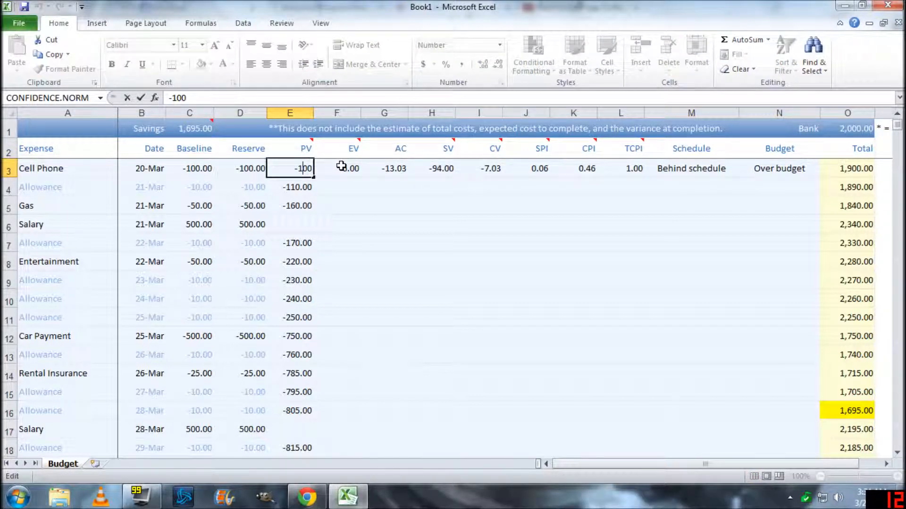
key(Return)
key(Up)
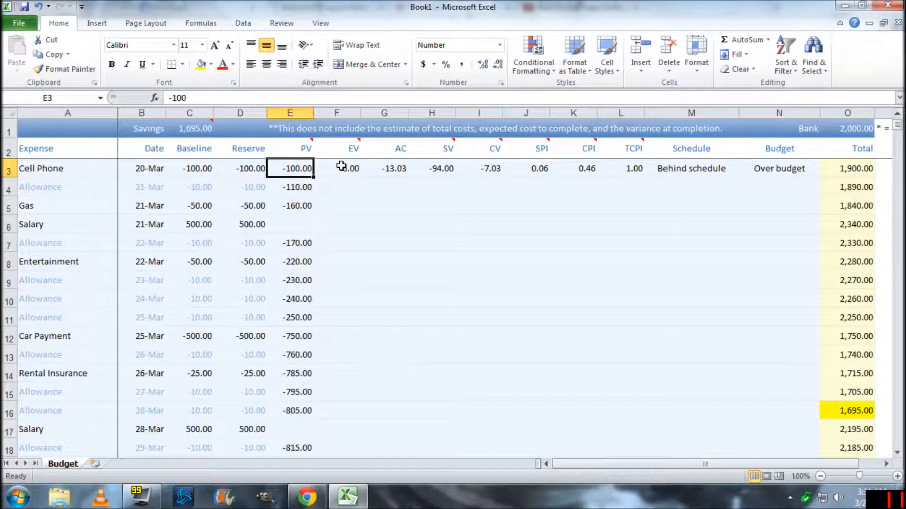
Set the Cell Phone row's EV to -89
click(341, 166)
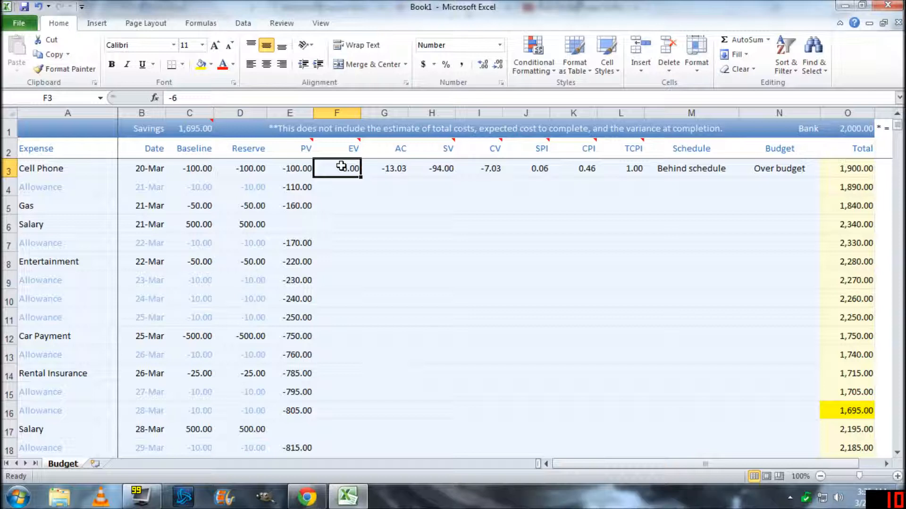
text(89)
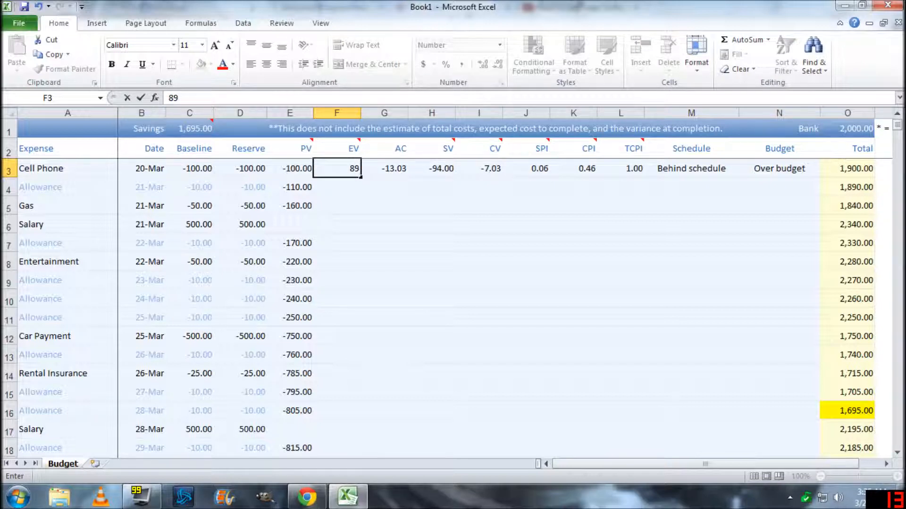
key(BackSpace)
key(BackSpace)
text(-89)
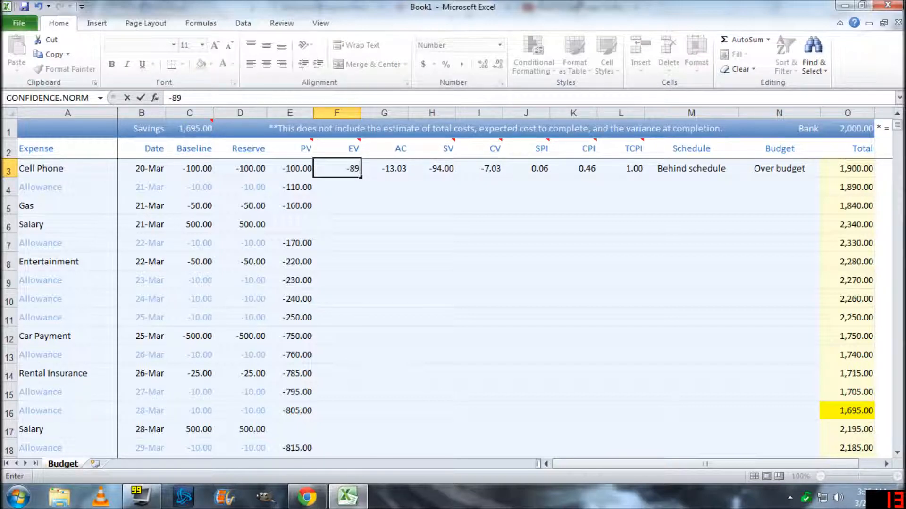
key(Return)
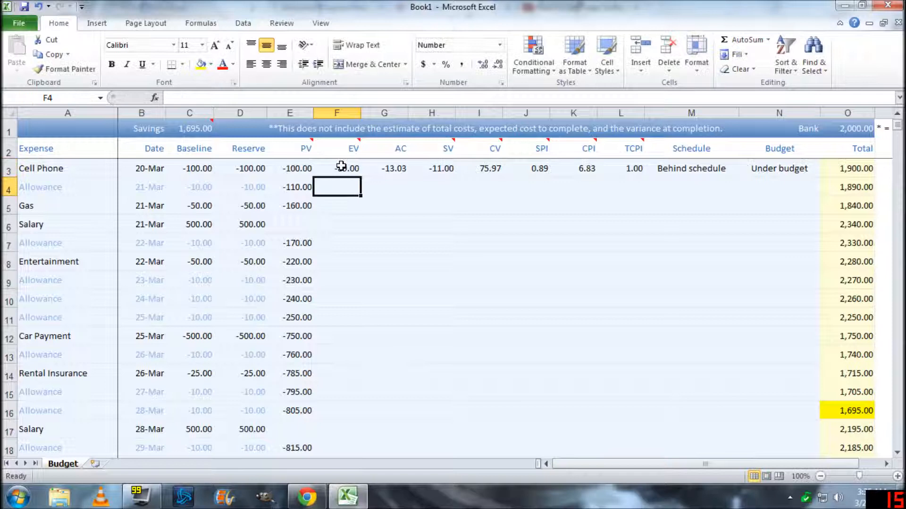
Compare the Cell Phone row's EV and AC entries, and read the comments on the EV and SV headings
click(823, 168)
click(347, 170)
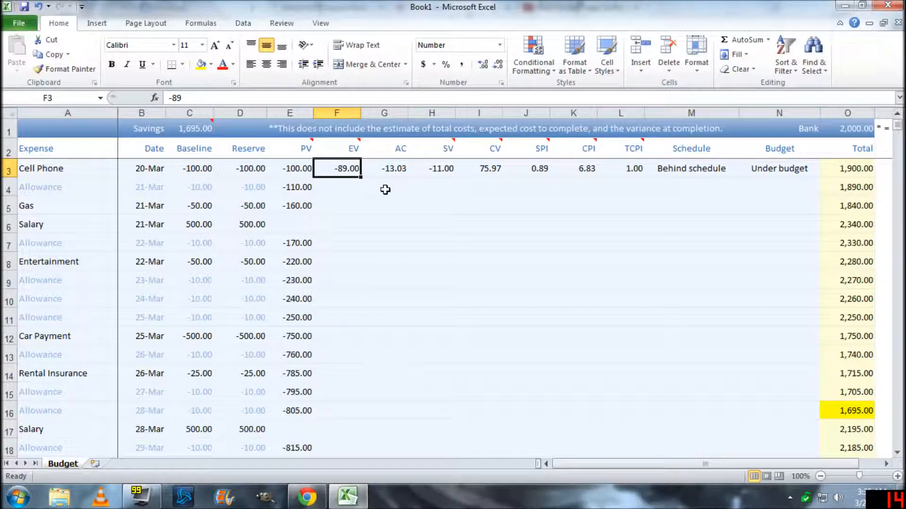
click(349, 151)
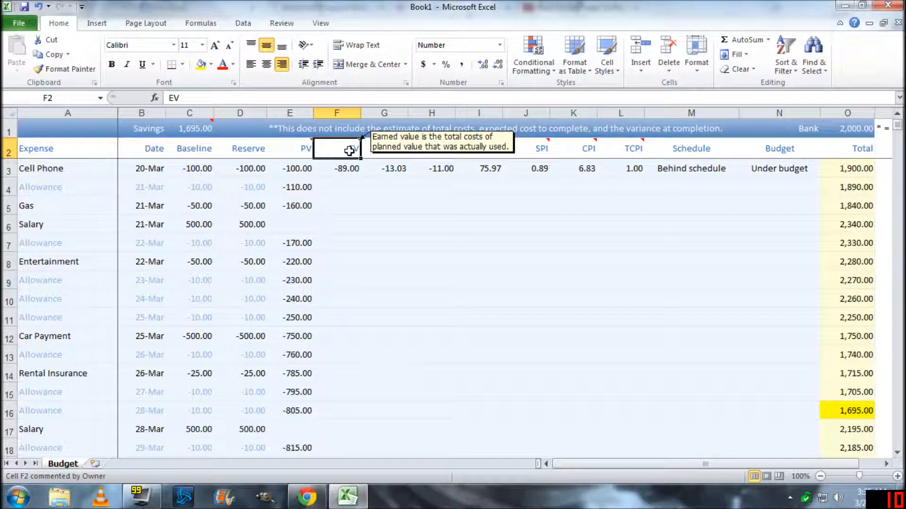
click(342, 168)
click(378, 169)
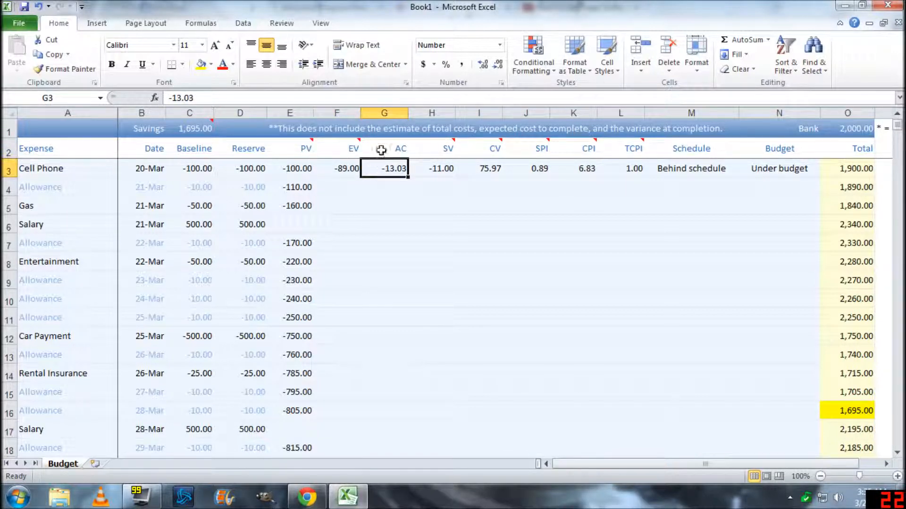
click(381, 150)
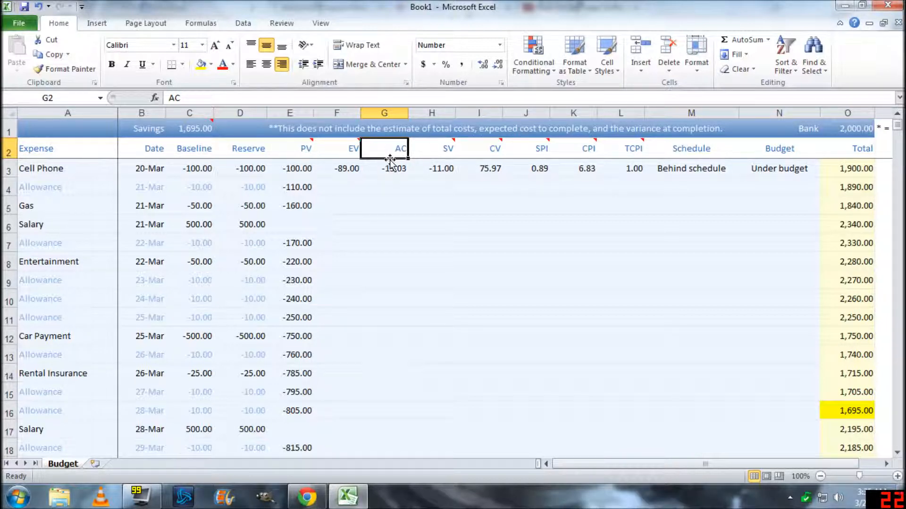
click(380, 169)
click(345, 167)
click(348, 149)
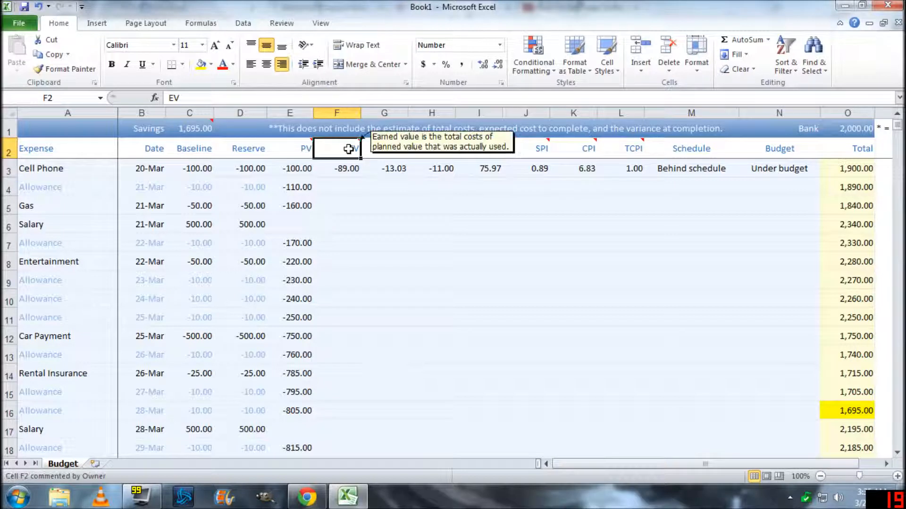
click(348, 169)
click(391, 169)
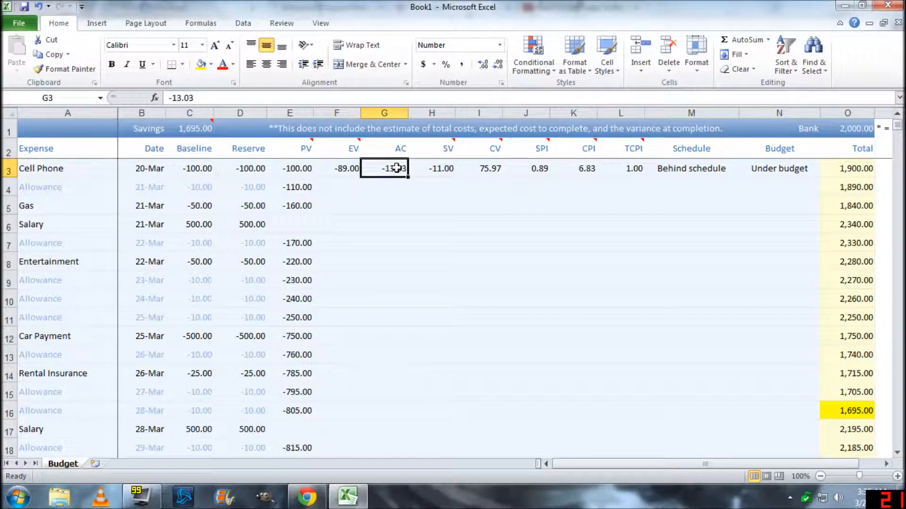
mouse_move(441, 149)
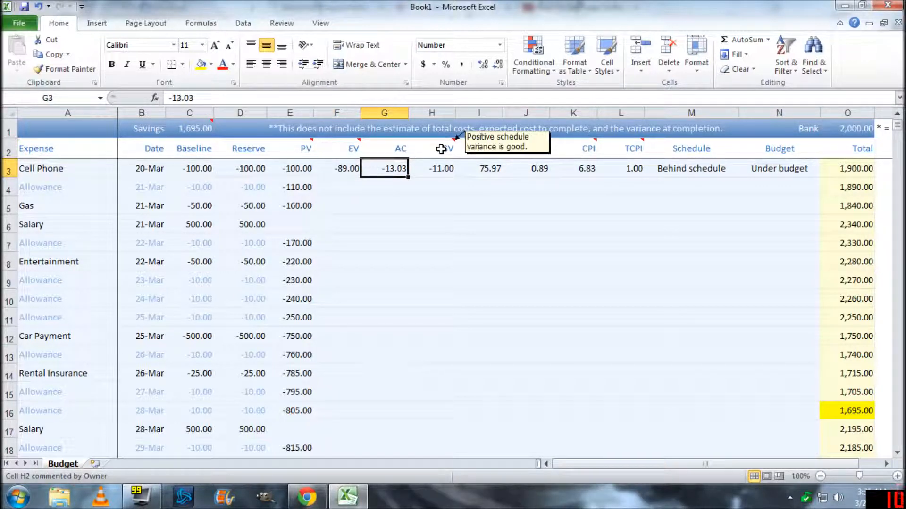
Set the Cell Phone row's EV to -100
click(347, 169)
text(-100)
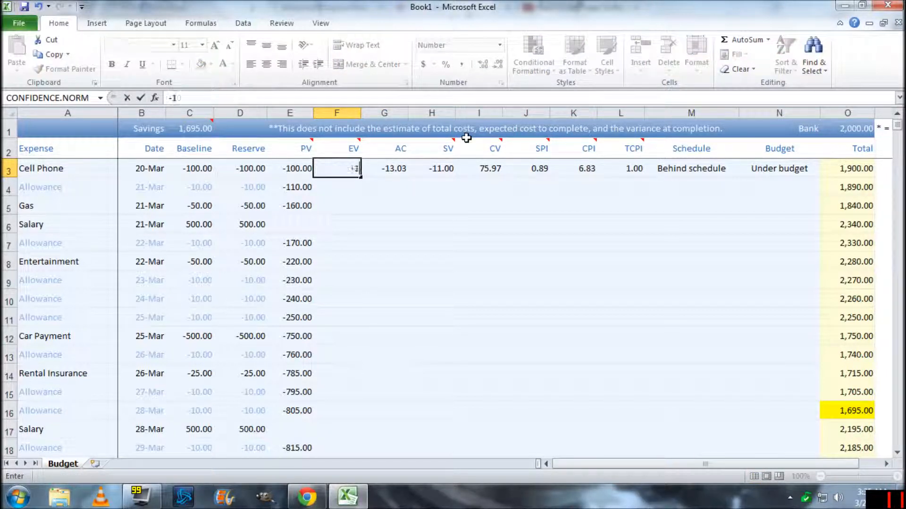
key(Return)
key(Up)
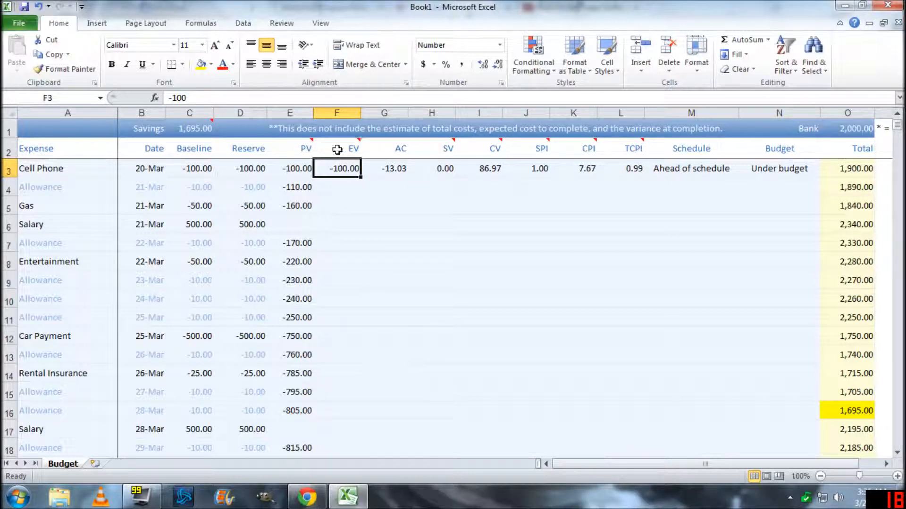
Set the Cell Phone row's EV to 0 and compare it with the row's PV entry
mouse_move(337, 150)
text(0)
key(Return)
key(Up)
key(Left)
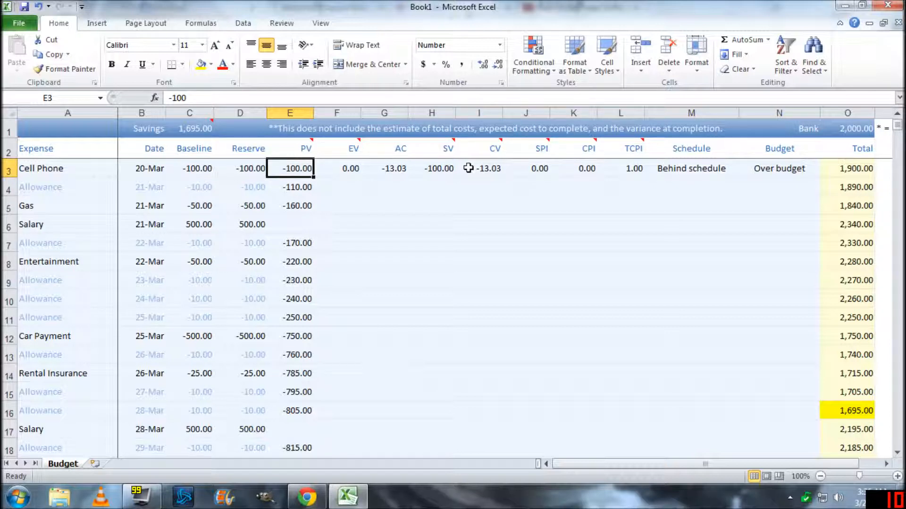
key(Right)
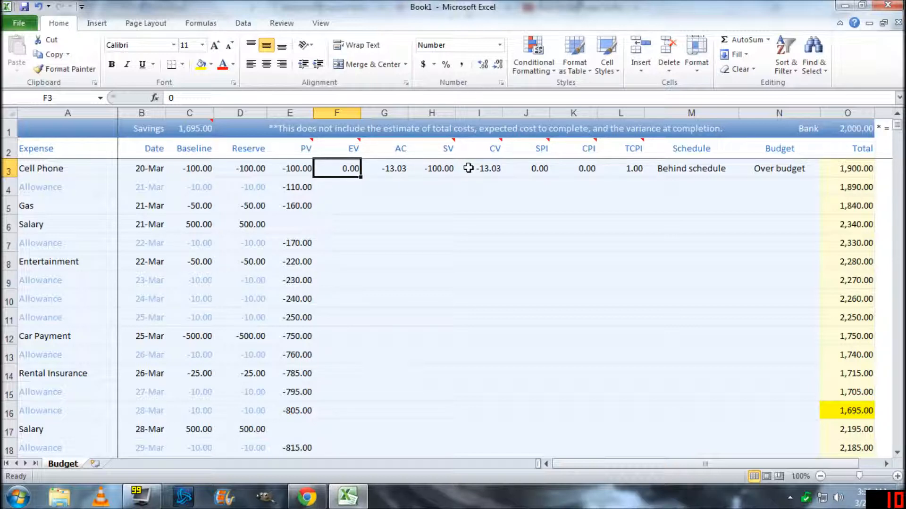
key(Left)
key(Right)
Set the Cell Phone row's AC to 0
key(Right)
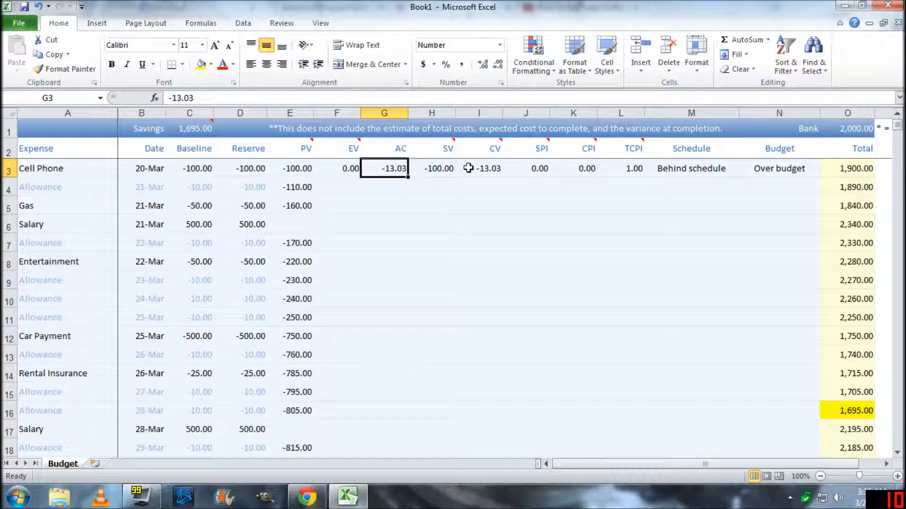
text(0)
key(Return)
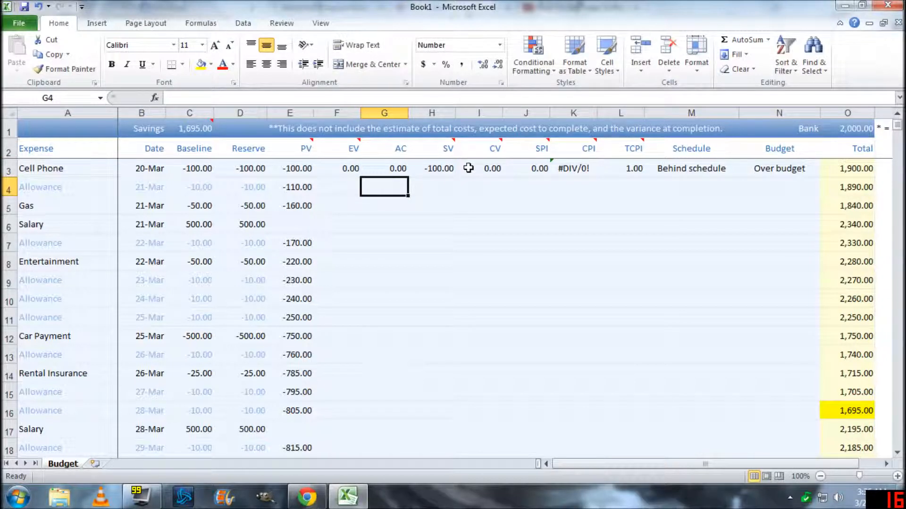
key(Up)
key(Left)
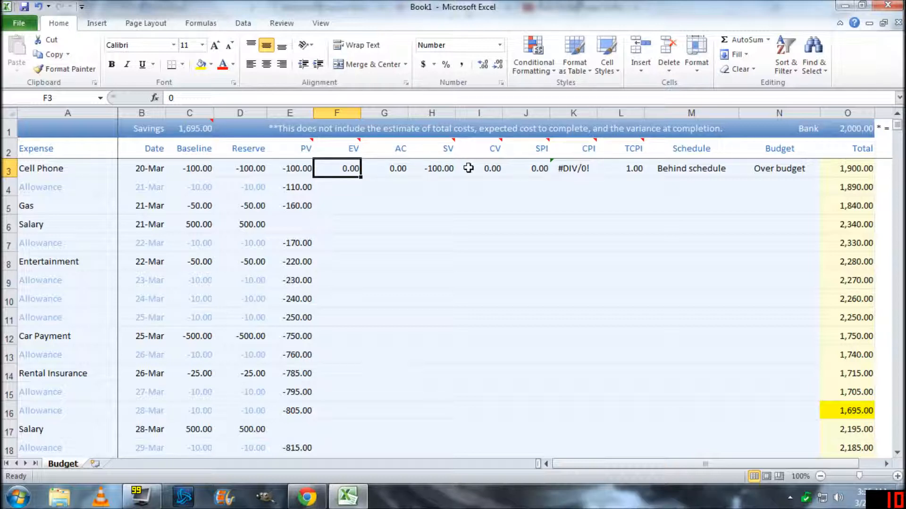
Set the Cell Phone row's AC to -89 and return to its EV entry
key(Right)
text(-89)
key(Return)
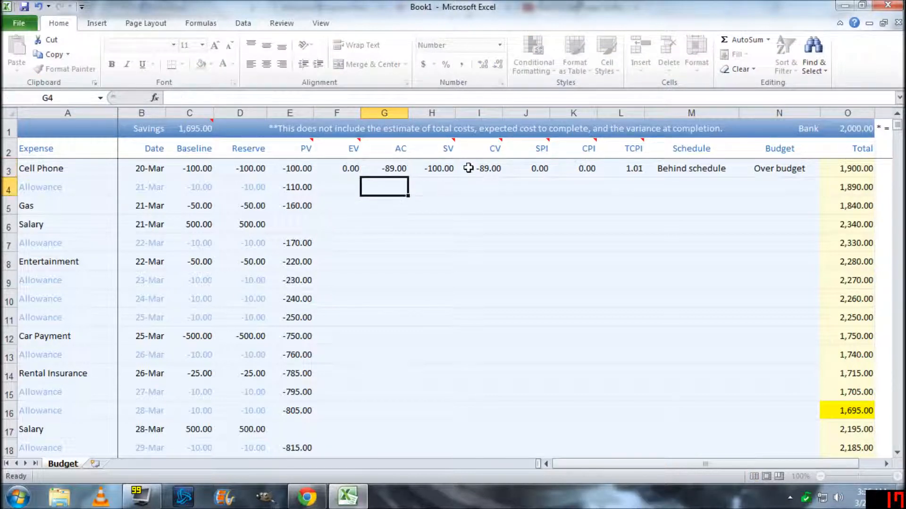
key(Up)
key(Left)
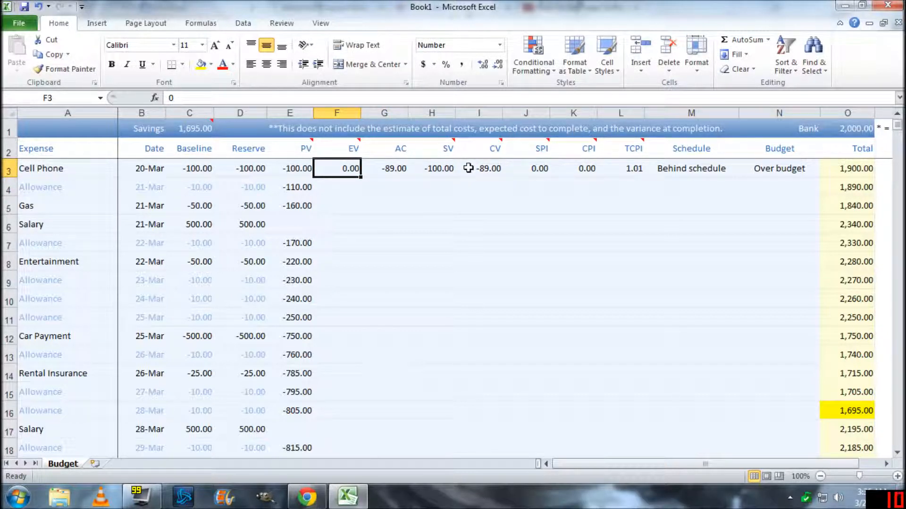
Set the Cell Phone row's EV to -100 and return to its PV entry
text(-100)
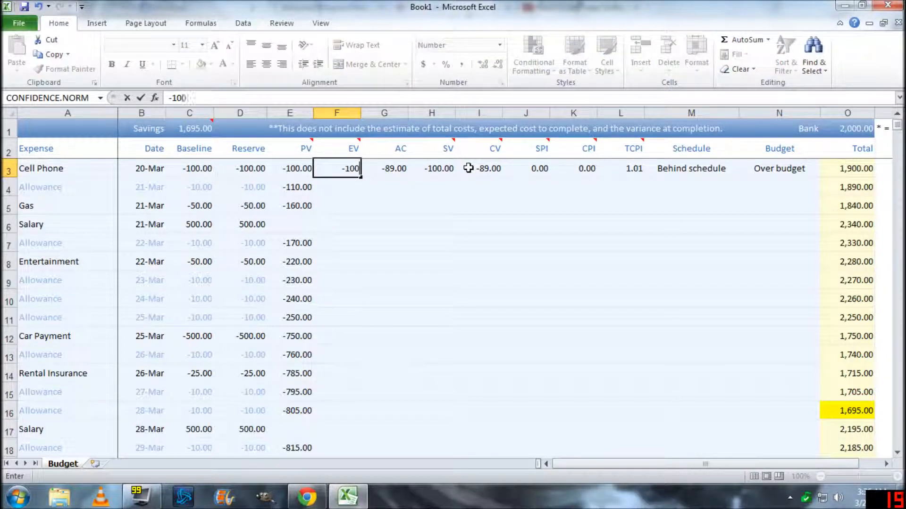
key(Return)
key(Up)
key(Left)
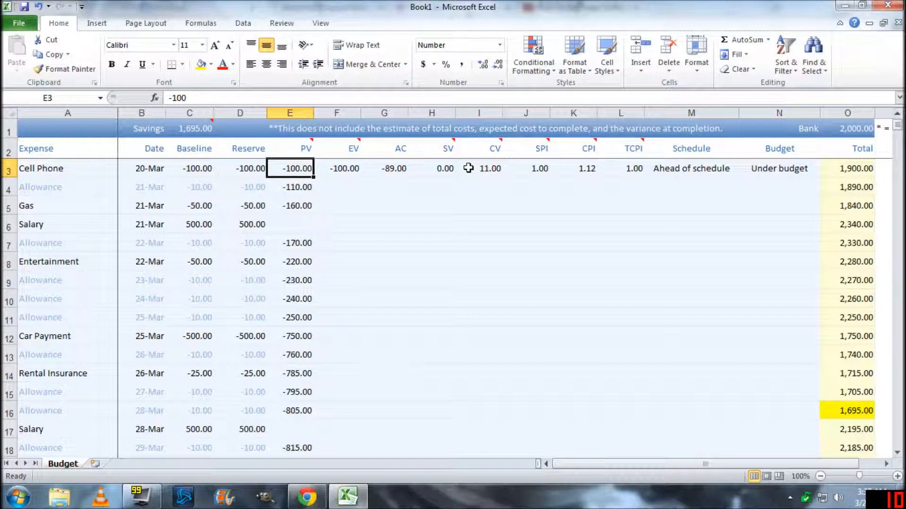
Examine the notes on the PV and EV headings and compare the Cell Phone row's PV and EV entries
key(Up)
key(Right)
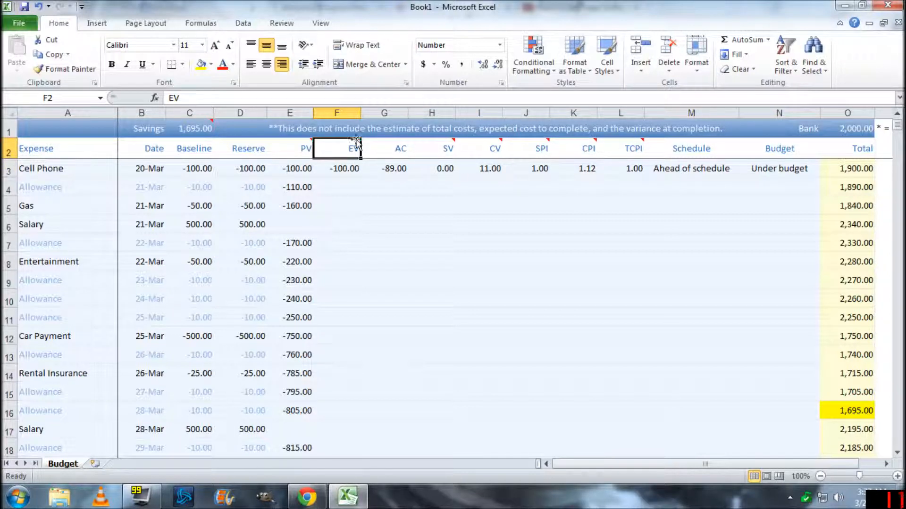
mouse_move(331, 149)
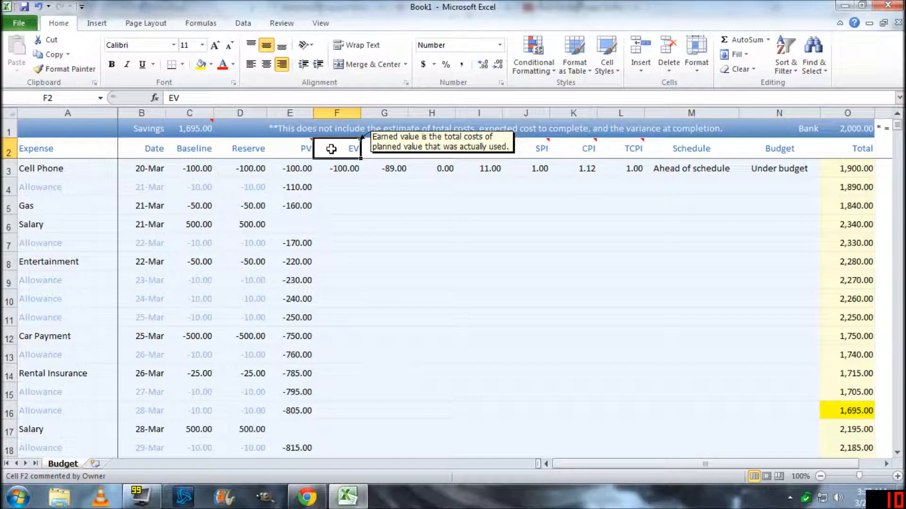
key(Down)
key(Up)
key(Left)
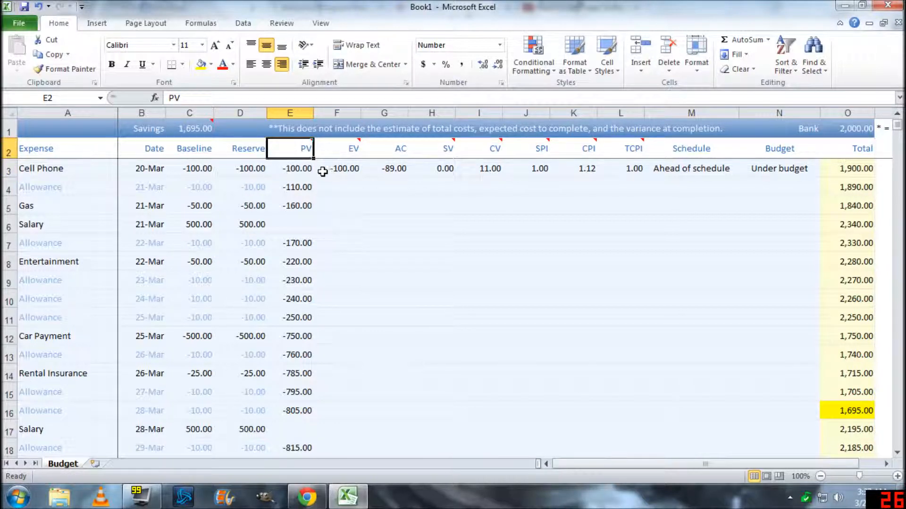
key(Right)
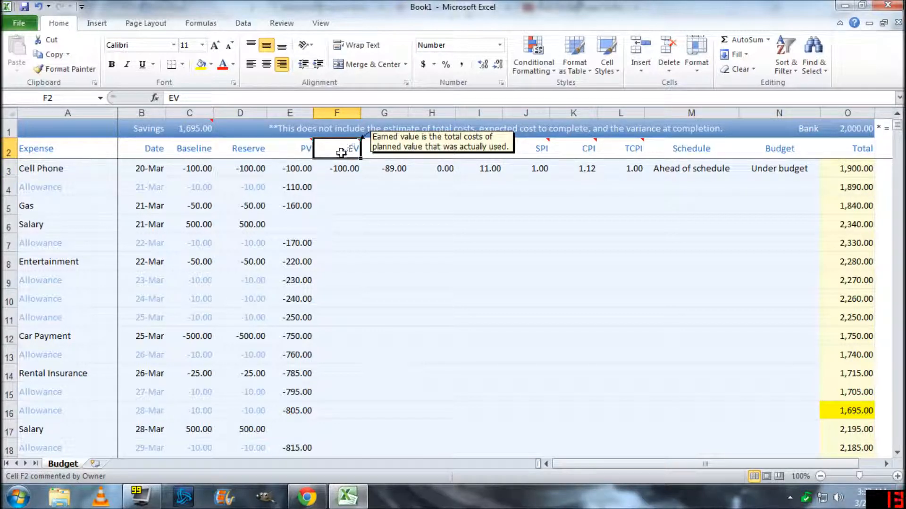
key(Down)
key(Left)
key(Up)
key(Right)
key(Down)
key(Left)
key(Up)
key(Right)
key(Down)
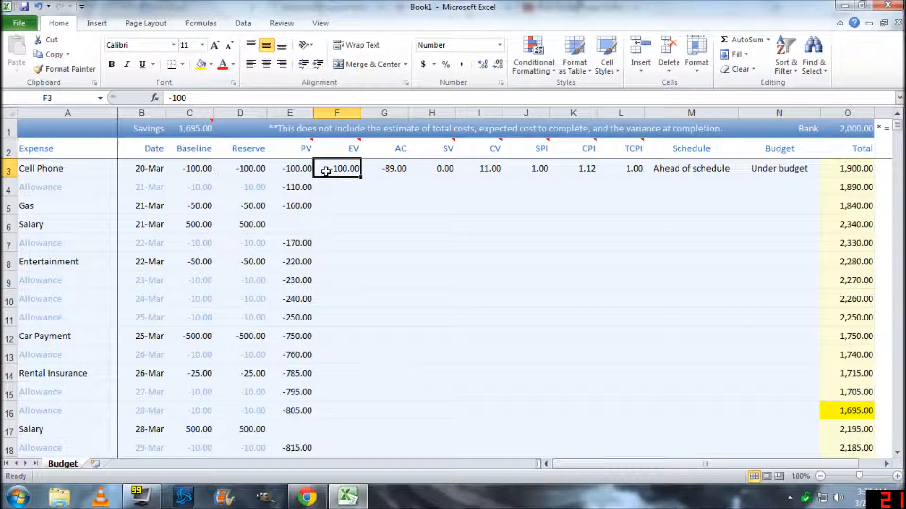
click(334, 147)
click(335, 163)
click(336, 149)
click(302, 149)
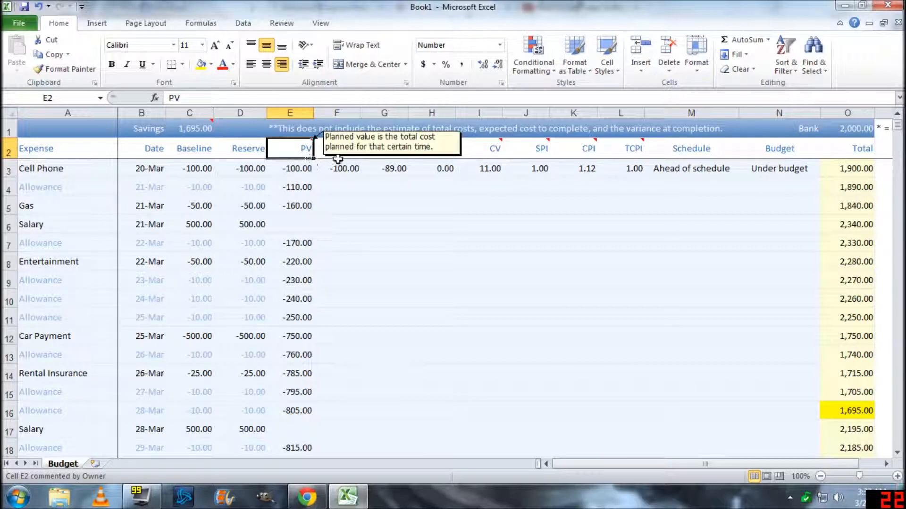
click(335, 167)
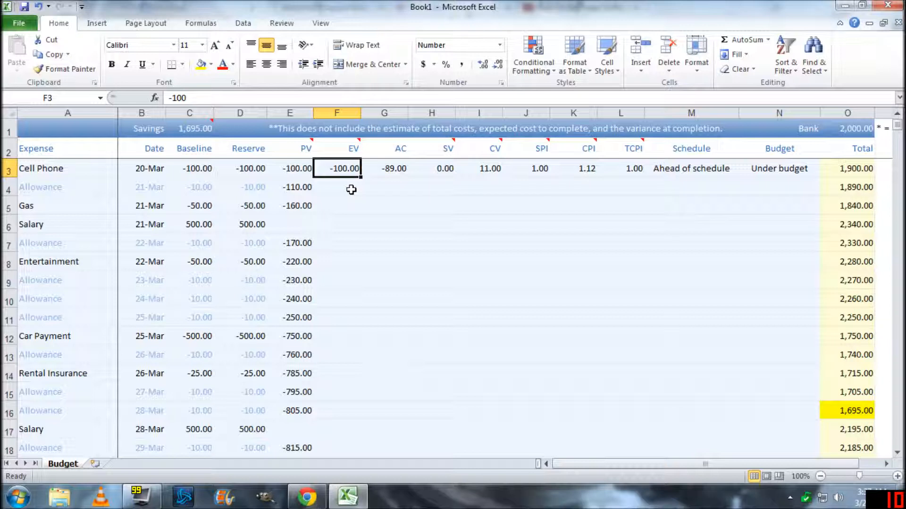
Inspect the Cell Phone row's SV formula and the PV and EV entries it refers to
click(441, 169)
mouse_move(446, 147)
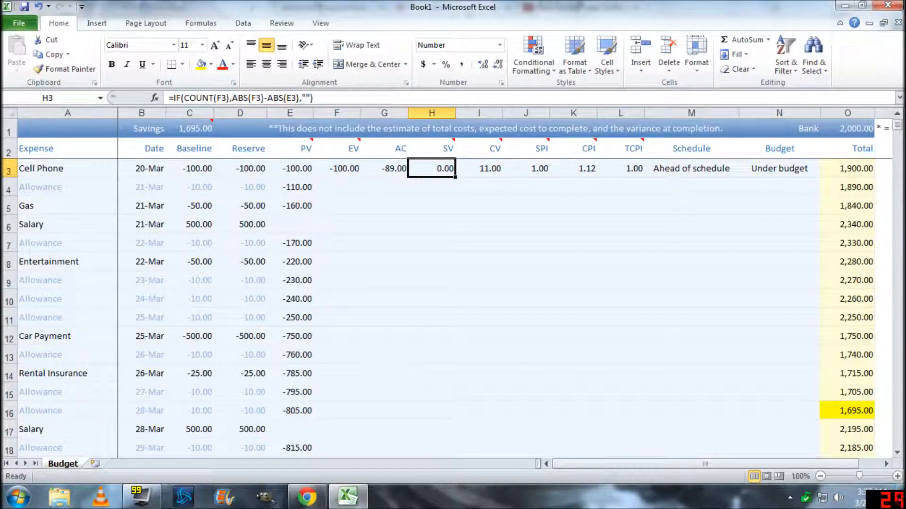
click(264, 97)
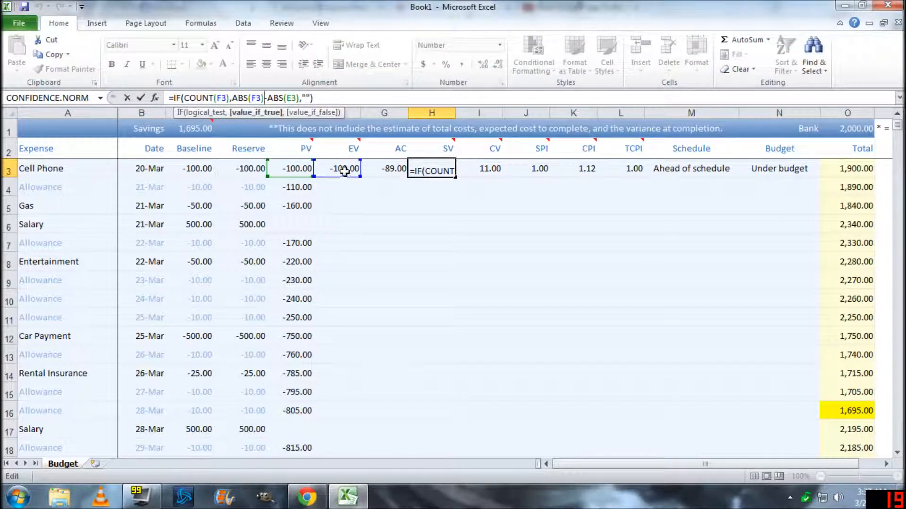
mouse_move(339, 155)
key(ctrl+Return)
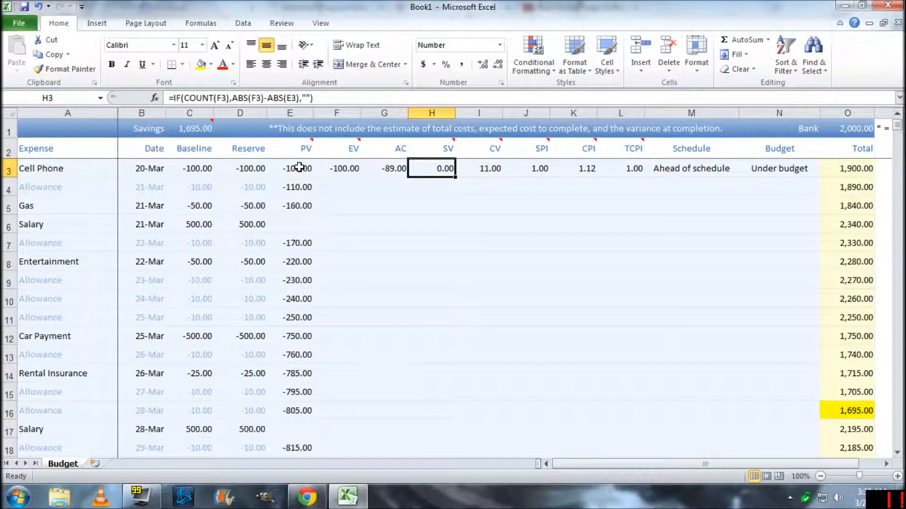
click(299, 168)
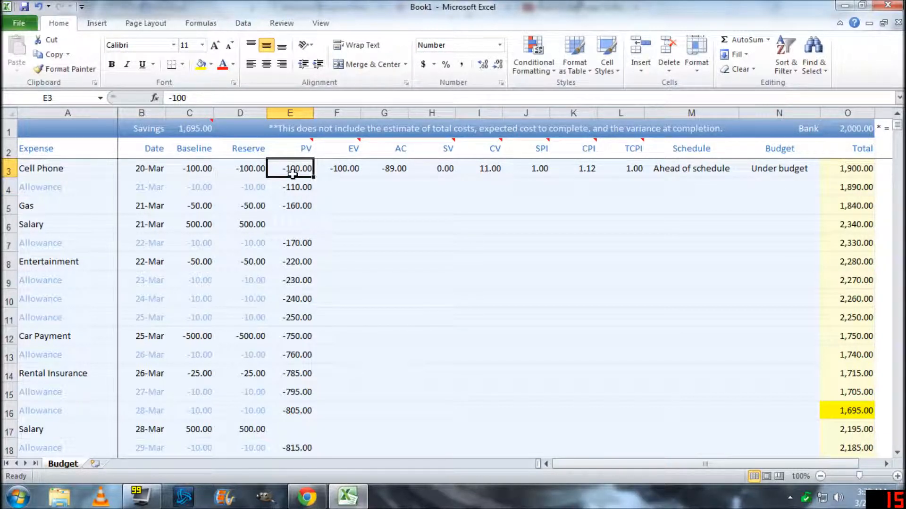
click(342, 174)
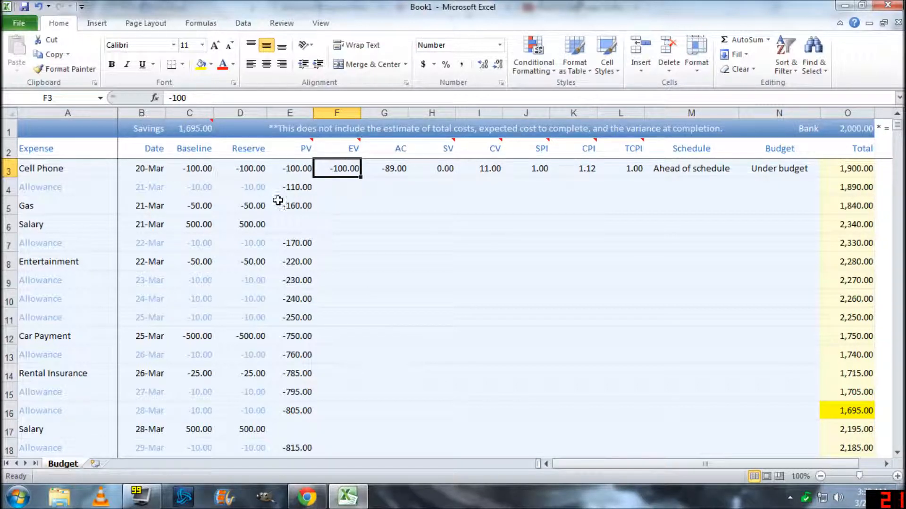
Review the Gas row's Reserve and PV entries, and set its EV to -10
click(260, 209)
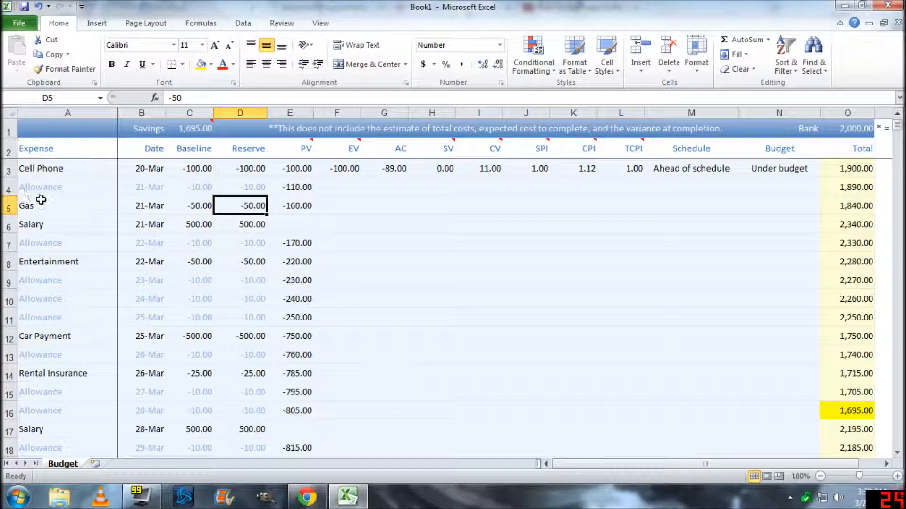
click(139, 180)
drag(297, 187, 297, 205)
click(352, 204)
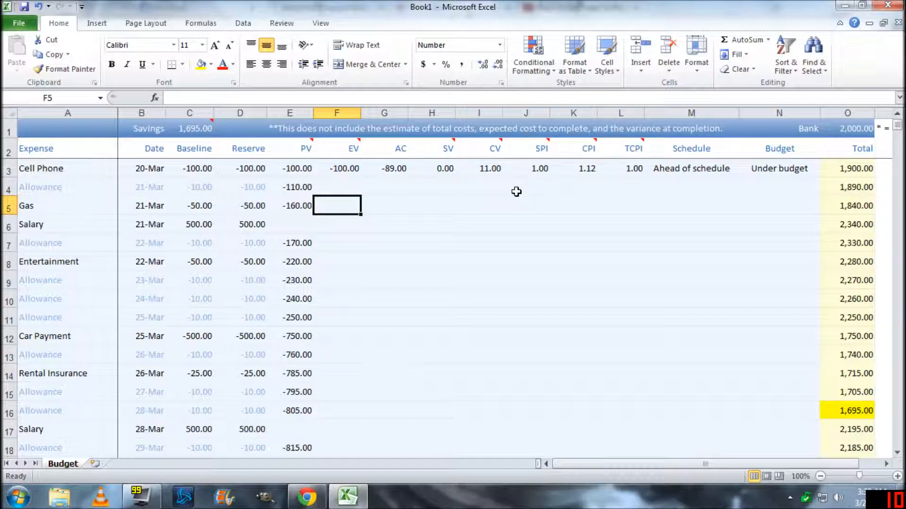
text(-)
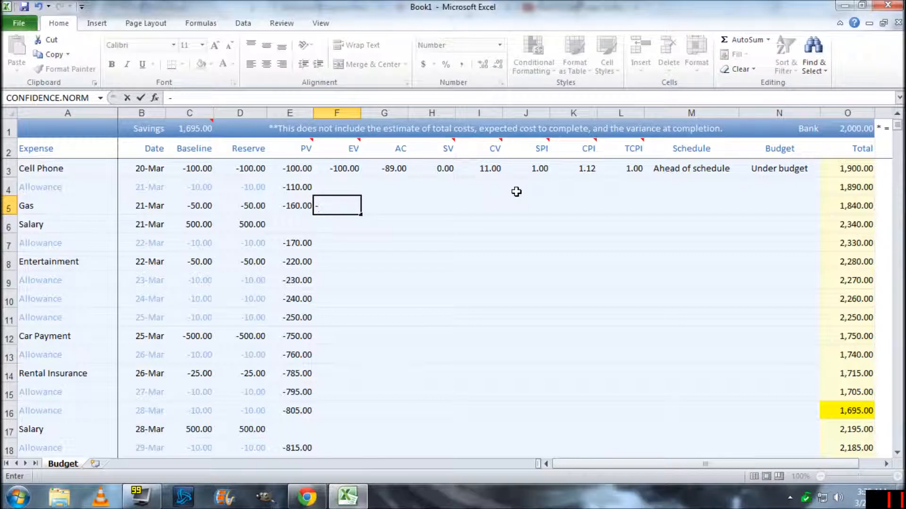
text(10)
key(Return)
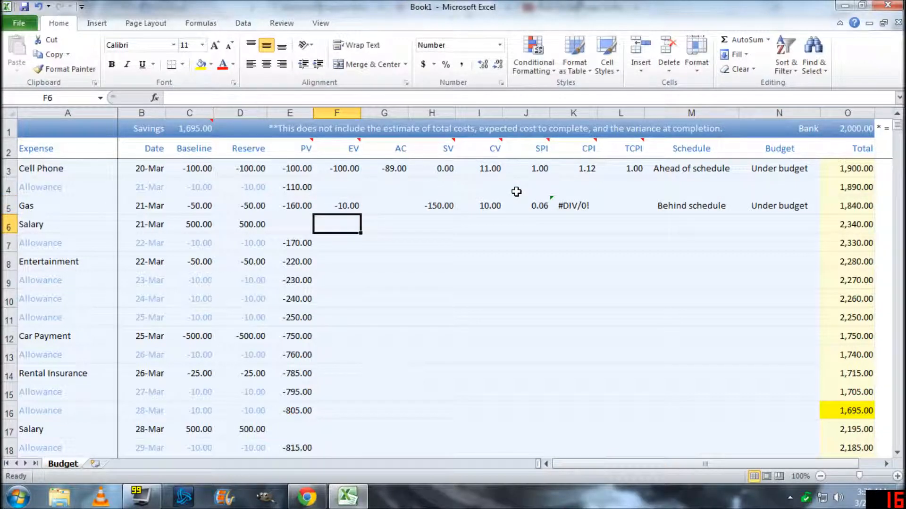
Set the Gas row's EV to -60
key(Up)
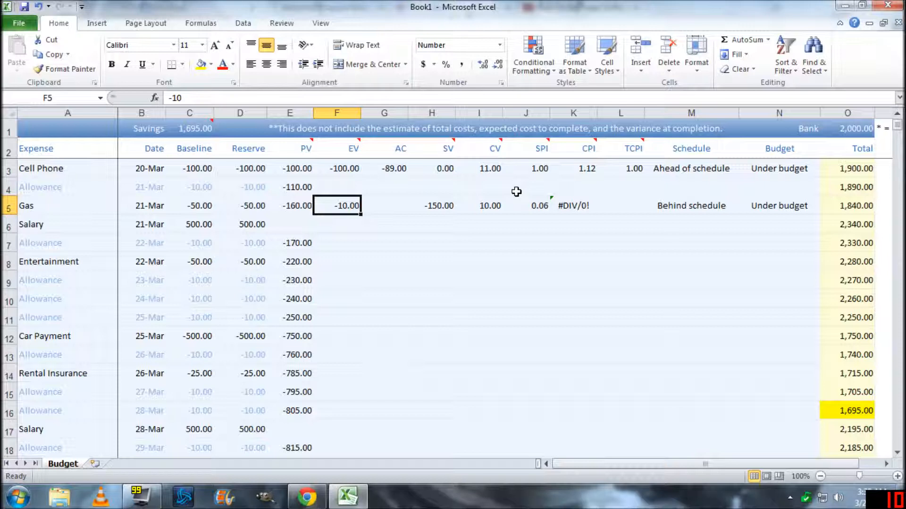
text(-)
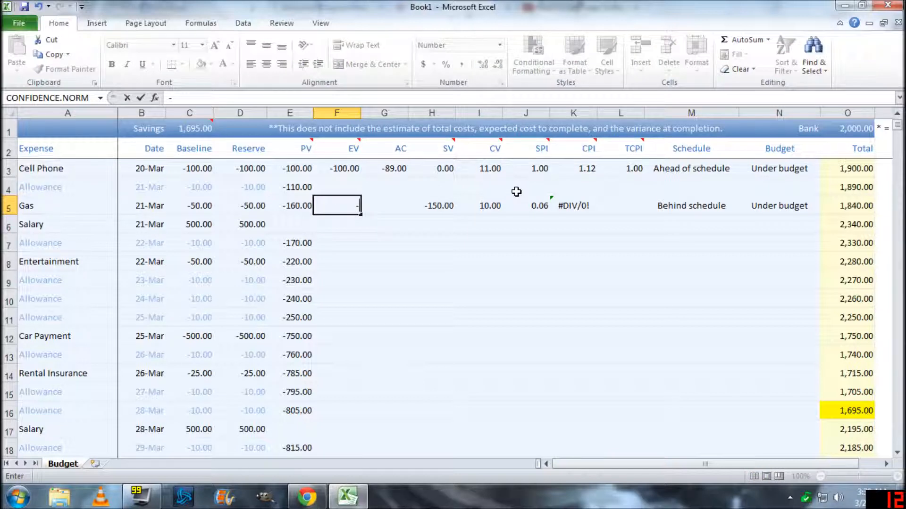
text(60)
key(Return)
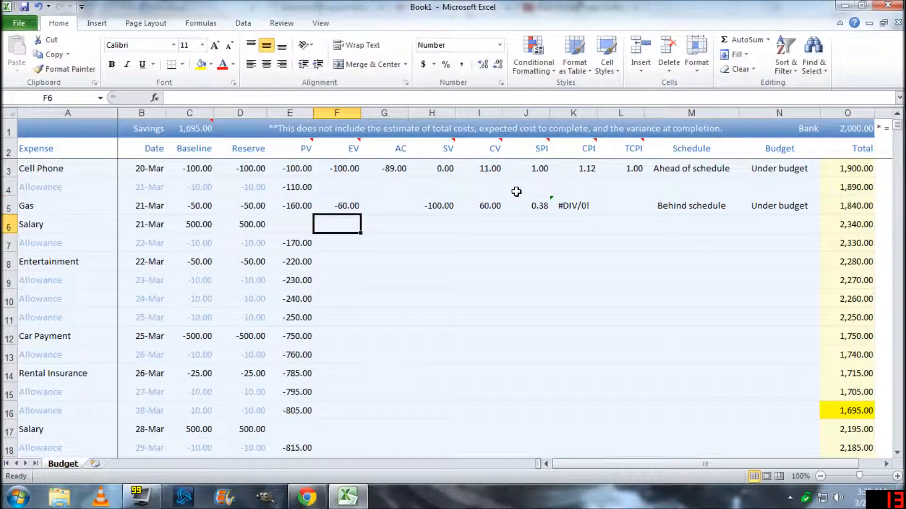
Check the Reserve amounts of the Allowance and Gas rows against the Gas row's EV
key(Up)
key(Left)
key(Left)
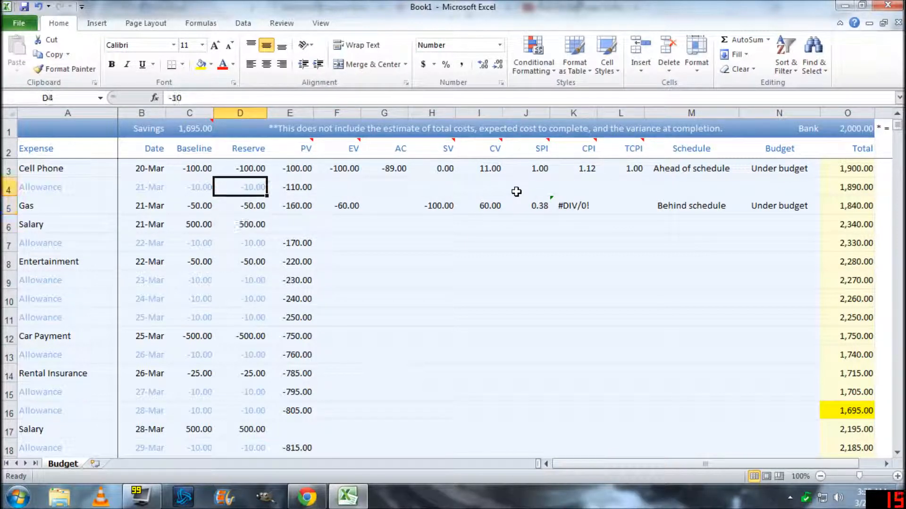
key(Right)
key(Right)
key(Right)
key(Right)
key(Left)
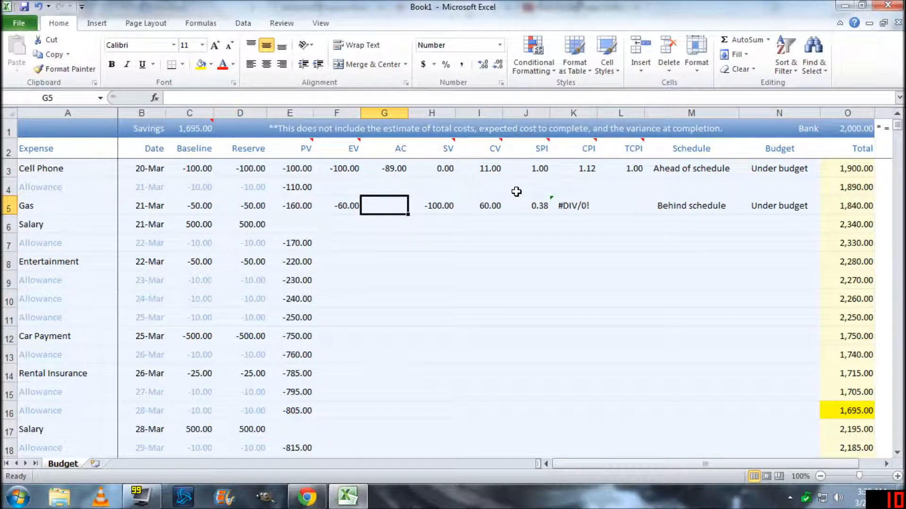
Set the Gas row's AC to -55
key(Left)
key(Right)
text(-)
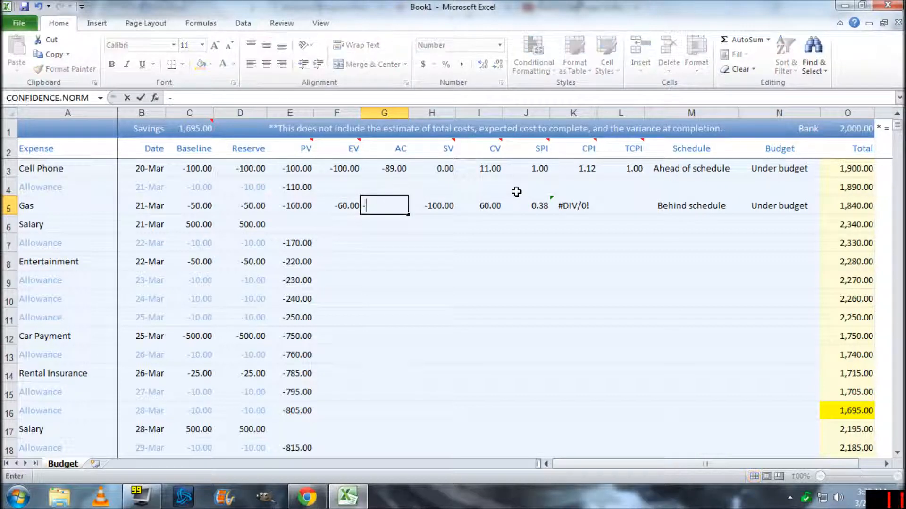
text(55)
key(Return)
key(Up)
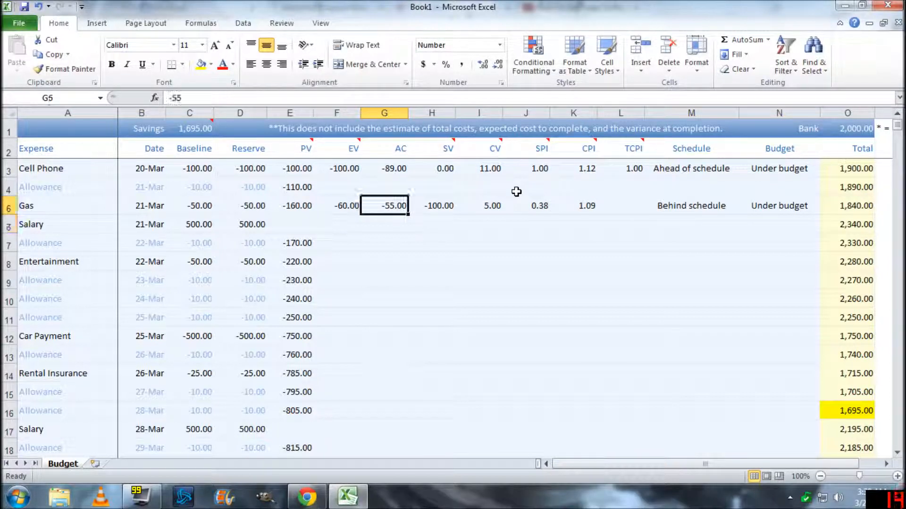
Read the note on the SV heading and inspect the Gas row's SV formula
key(Right)
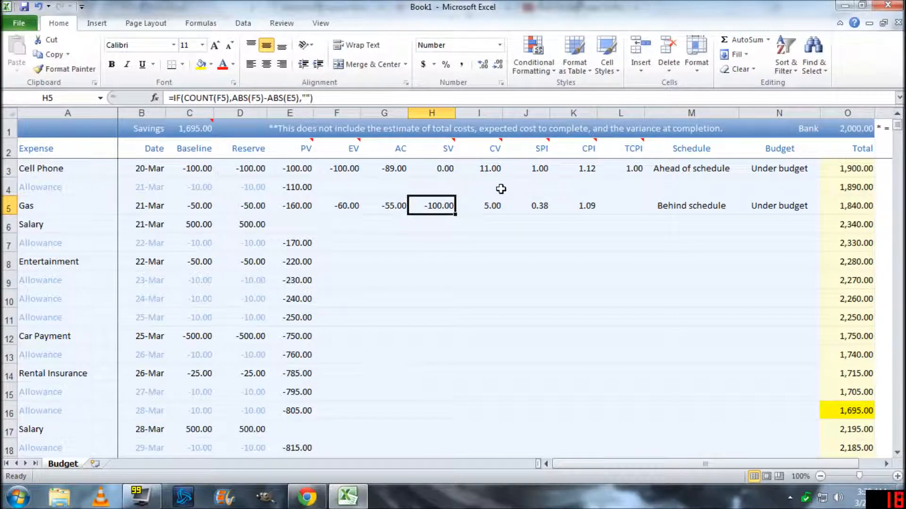
click(440, 145)
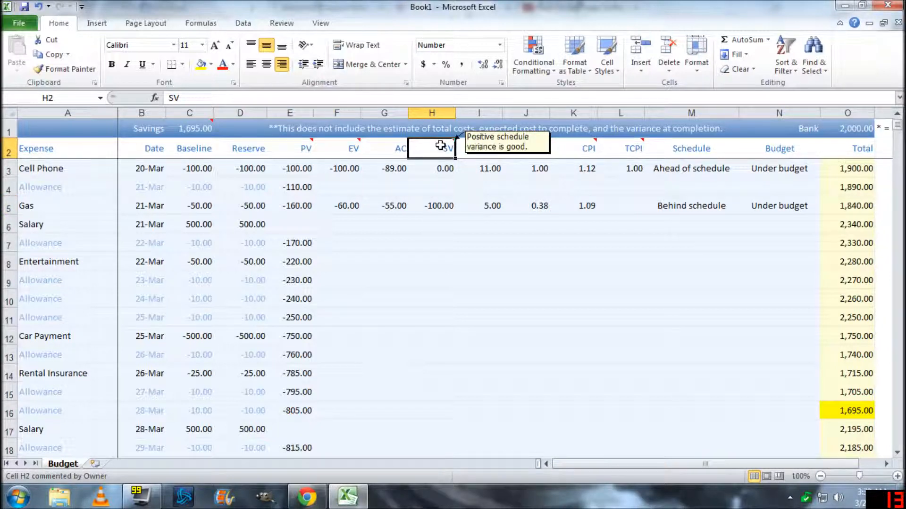
double_click(440, 206)
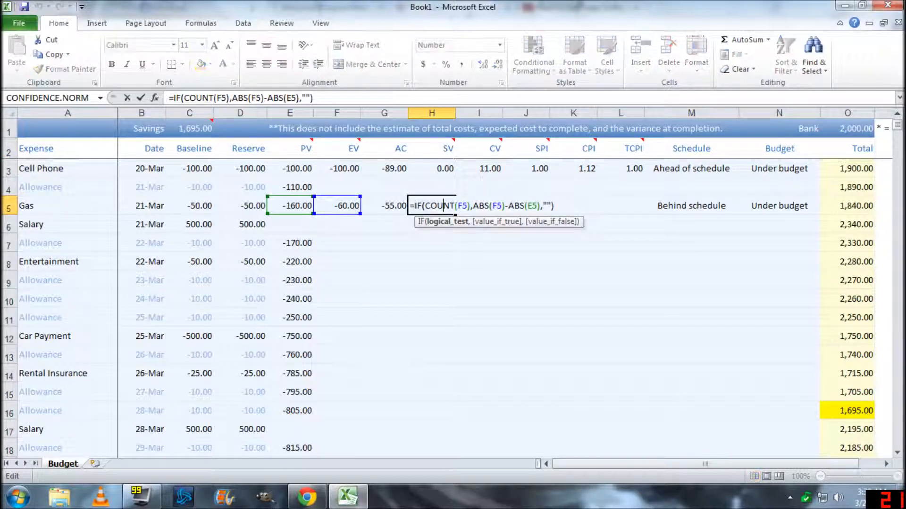
key(Return)
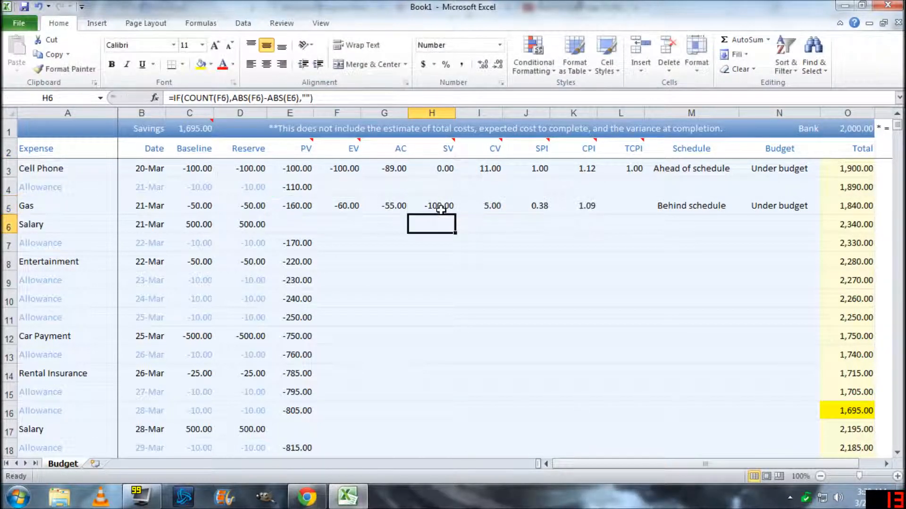
click(440, 209)
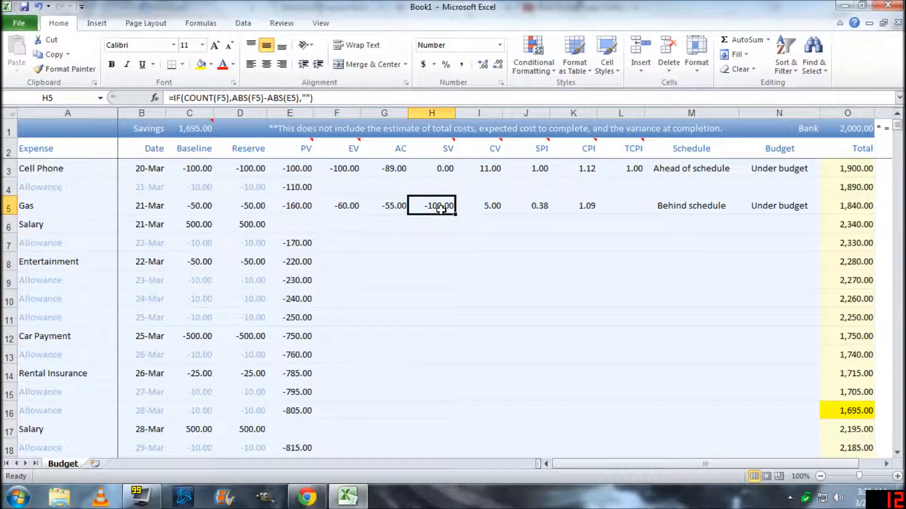
Set the Gas row's EV to -160
key(Left)
key(Left)
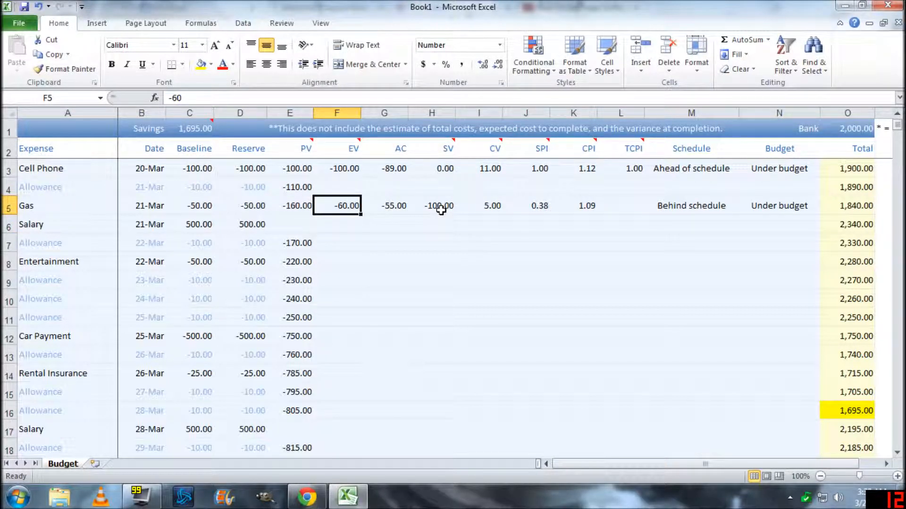
text(-160)
key(Return)
key(Up)
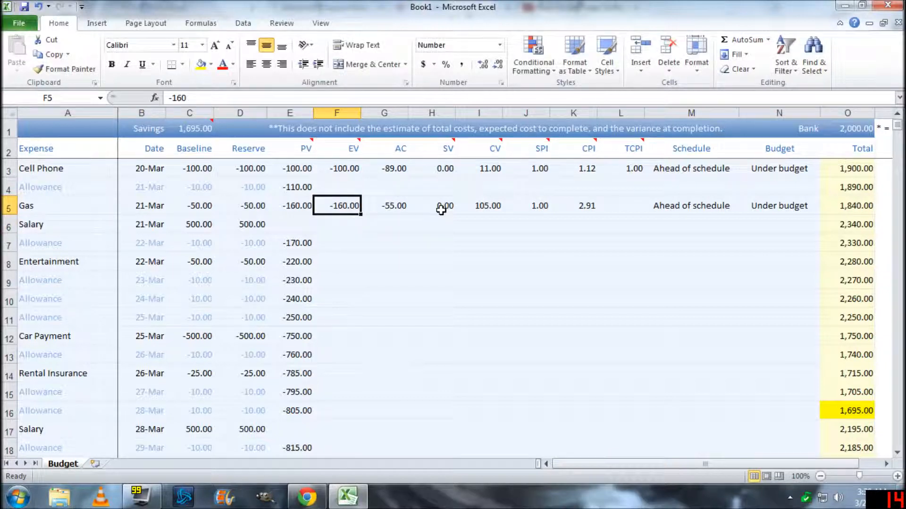
Compare the PV and EV entries of the Gas and Cell Phone rows, and check the Gas row's SV
key(Left)
key(Right)
key(Up)
key(Up)
key(Left)
key(Right)
key(Down)
key(Down)
key(Down)
key(Up)
key(Right)
key(Right)
key(Right)
key(Left)
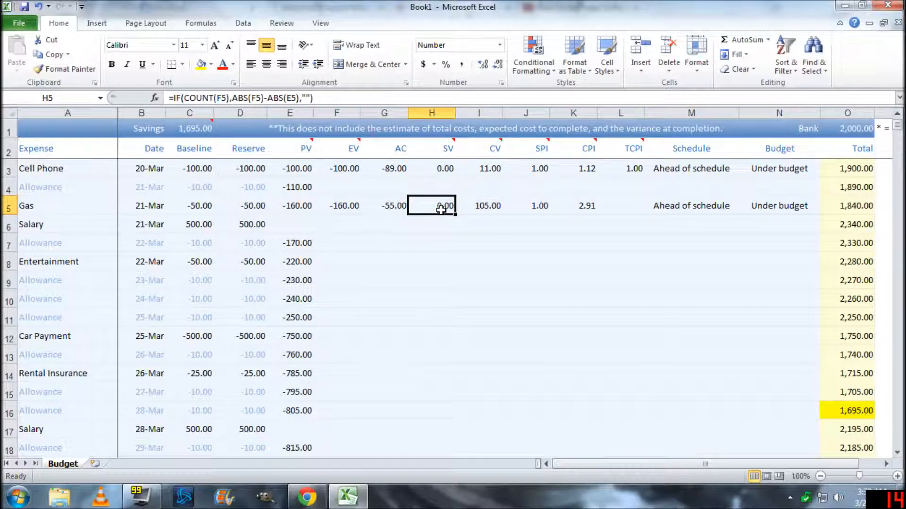
Check the Gas row's Reserve and PV entries and return to its EV entry
key(Left)
key(Left)
key(Left)
key(Left)
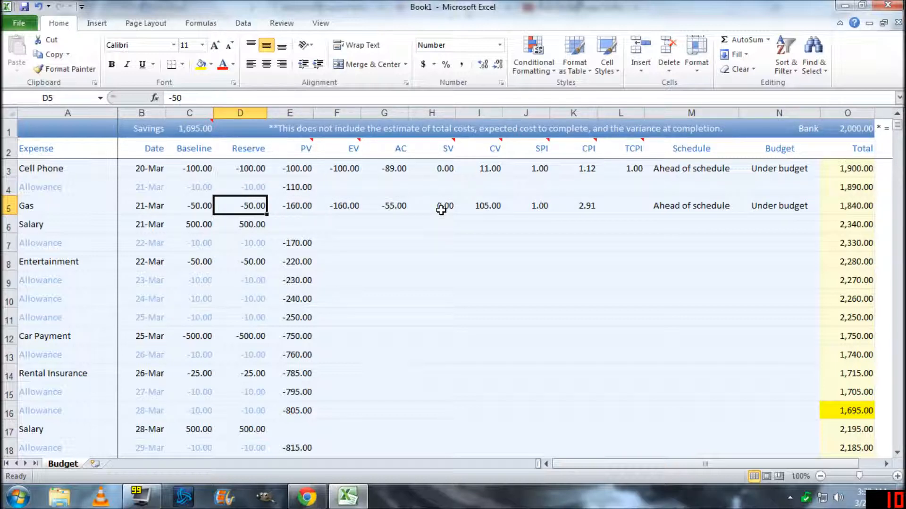
key(Right)
key(Right)
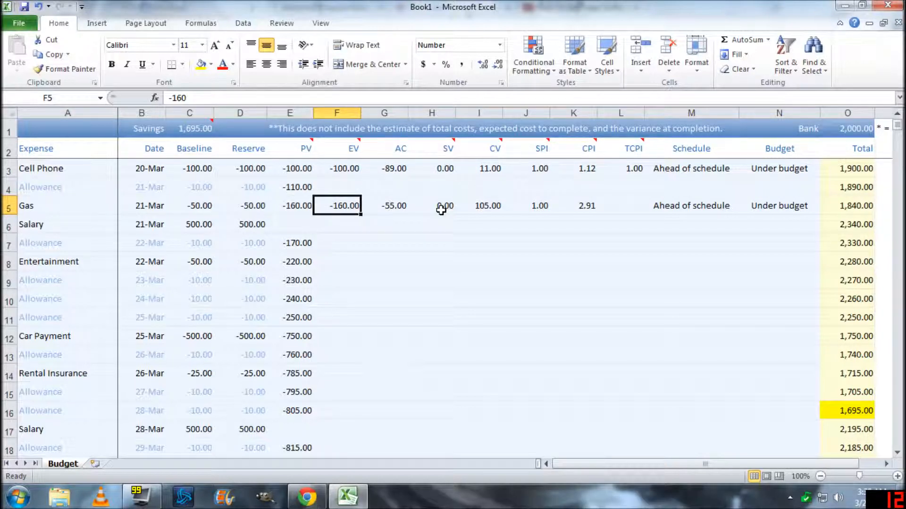
Set the Gas row's EV to -110 and go to its SV result
text(-110)
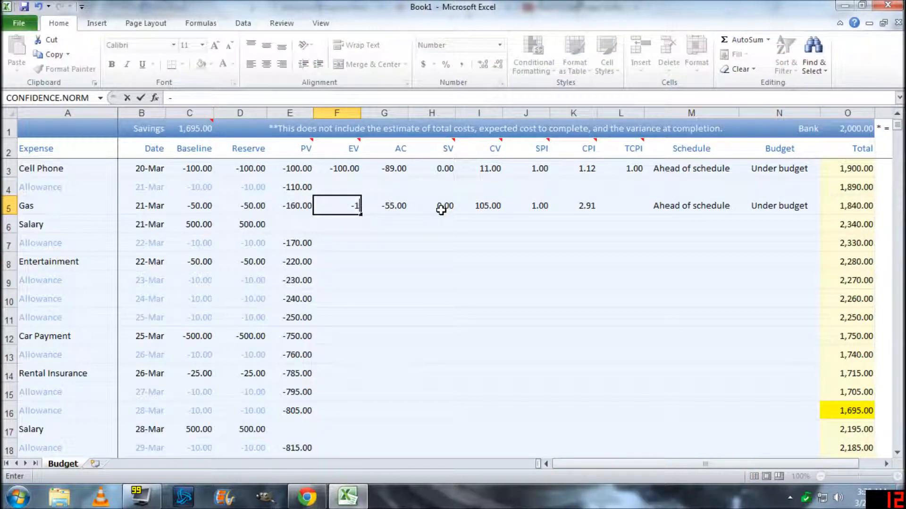
key(Return)
key(Up)
key(Right)
key(Right)
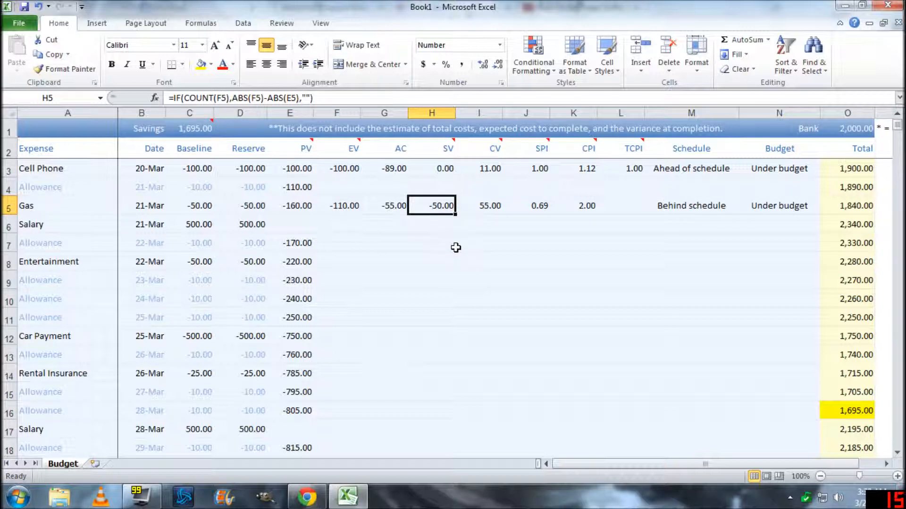
Examine the SV heading and compare the Gas row's date, PV, EV and SV entries
mouse_move(447, 147)
click(680, 209)
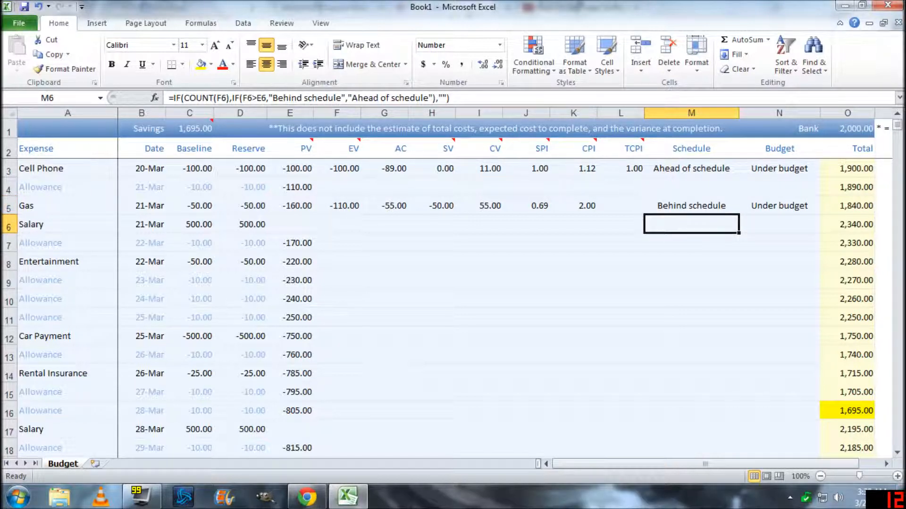
click(435, 205)
click(427, 148)
click(435, 204)
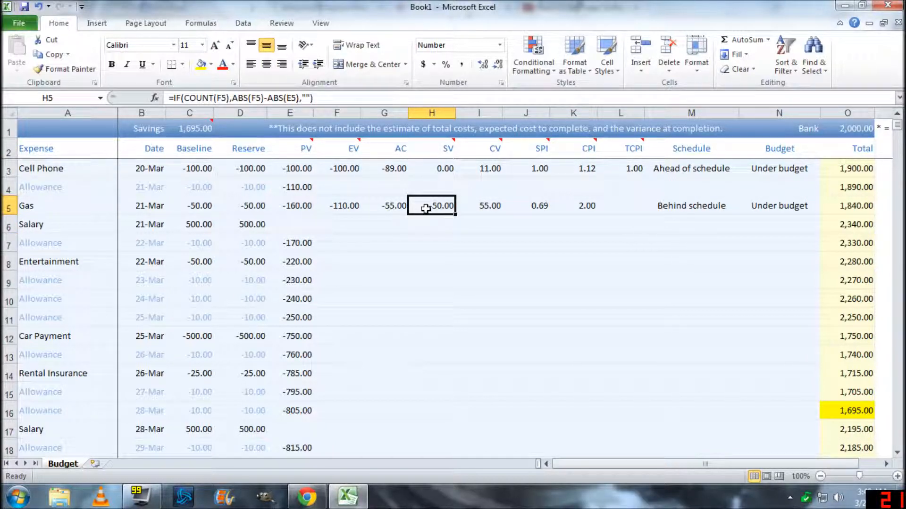
click(288, 210)
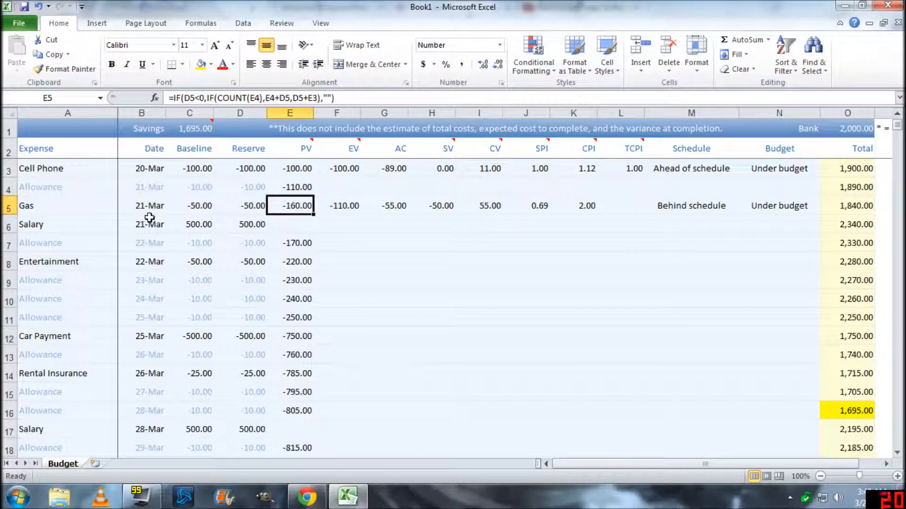
click(168, 210)
click(152, 207)
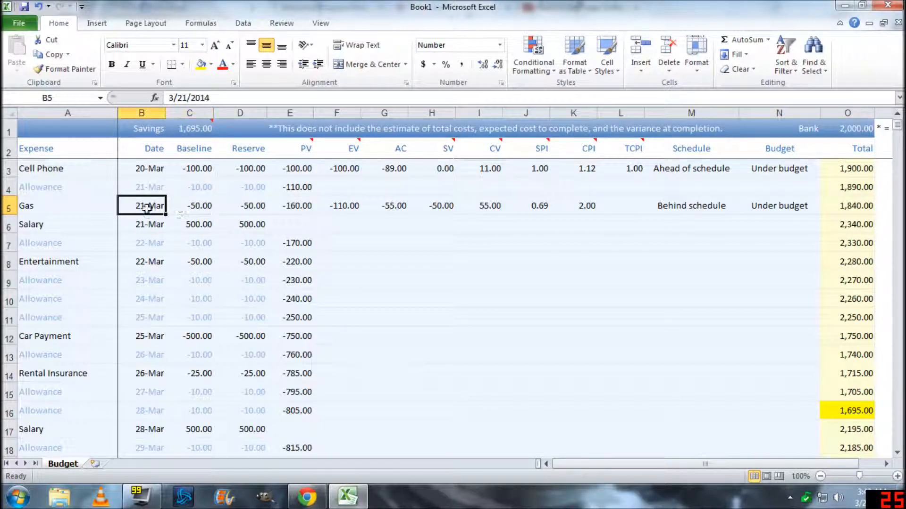
click(341, 206)
click(459, 205)
click(446, 207)
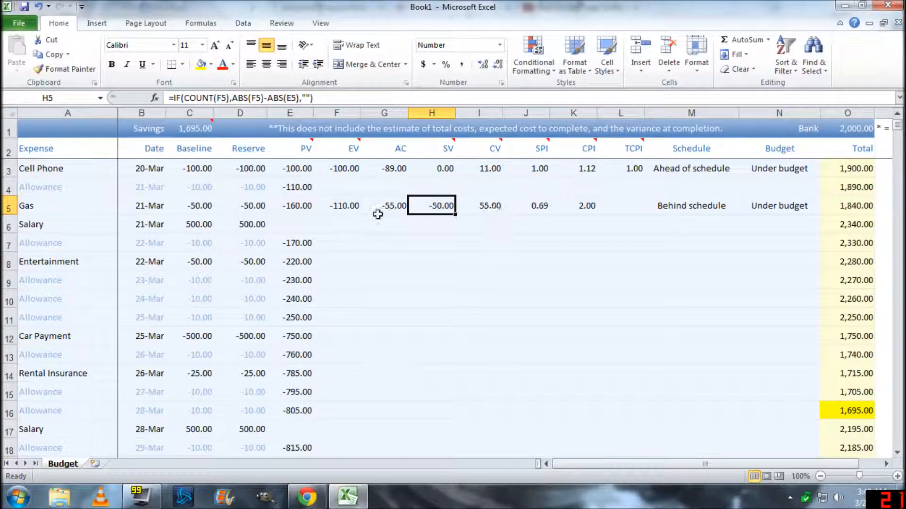
Inspect the Gas row's CV formula and AC entry, and read the note on the CV heading
click(472, 211)
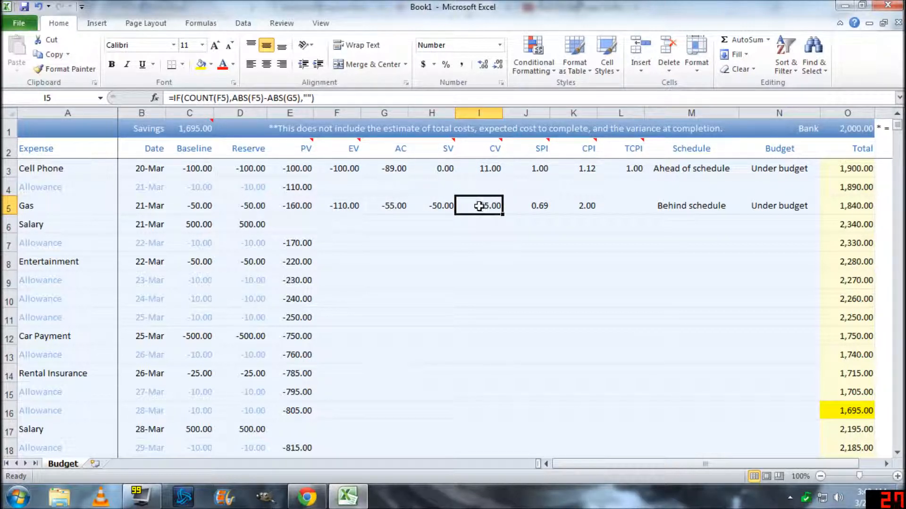
mouse_move(484, 147)
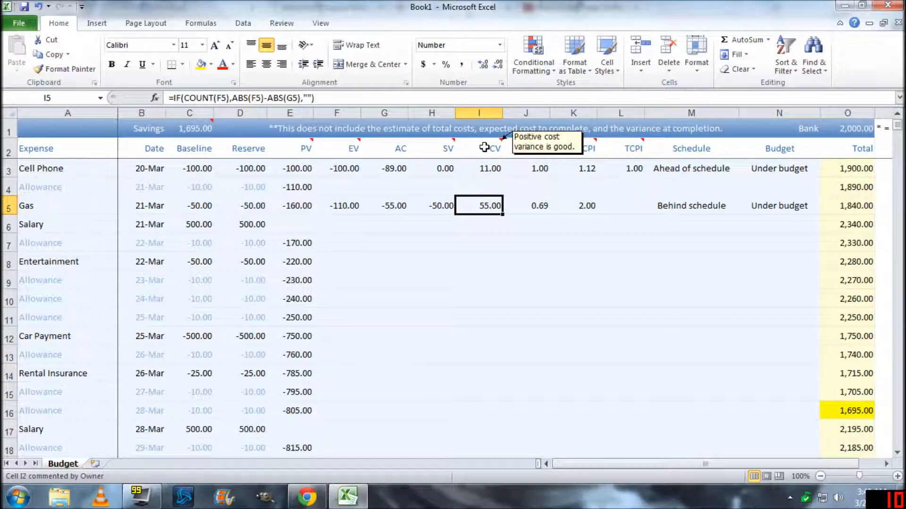
click(395, 204)
click(462, 210)
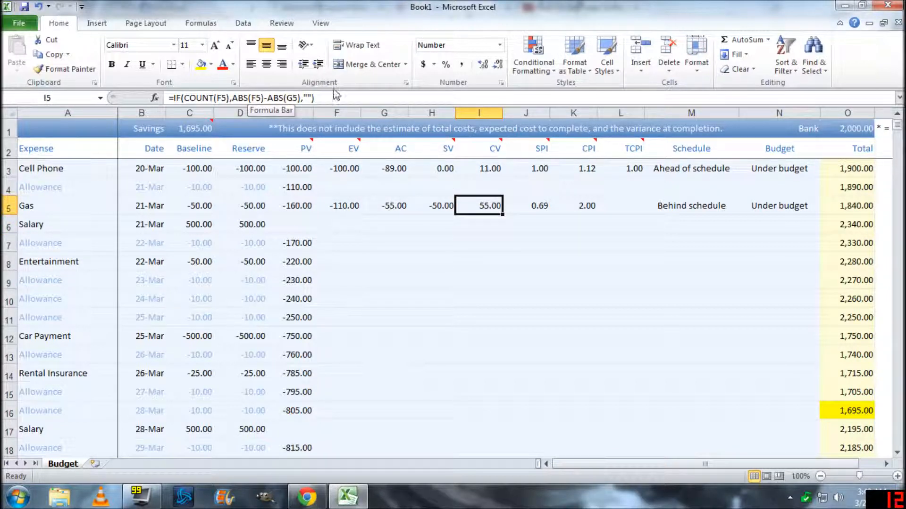
mouse_move(476, 154)
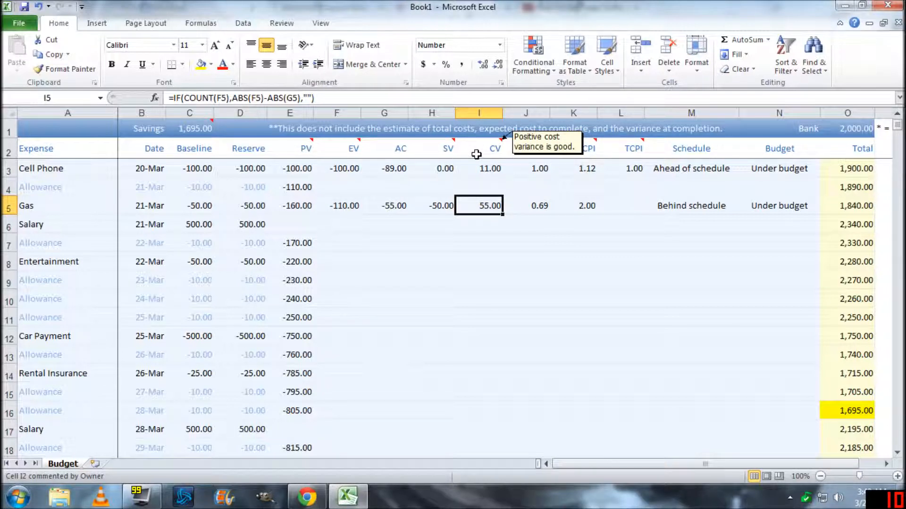
Set the Gas row's AC to -108
click(356, 205)
double_click(398, 206)
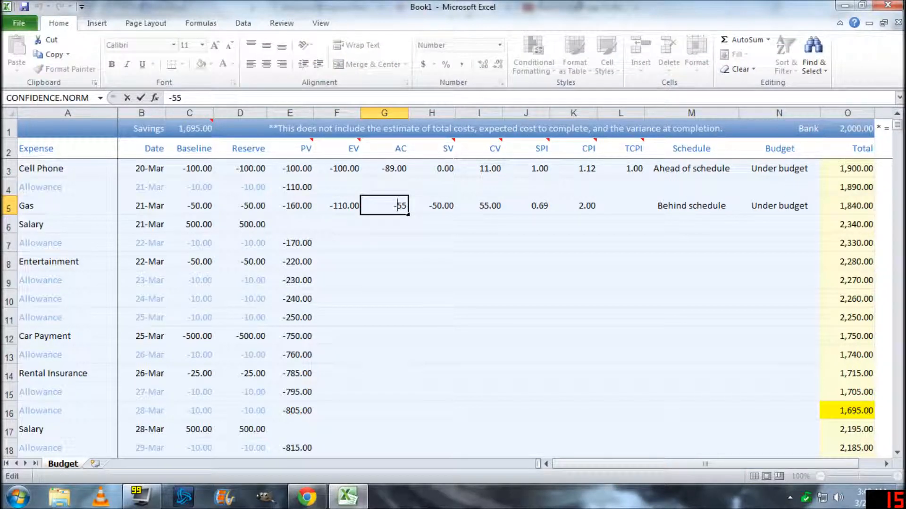
key(Return)
click(397, 212)
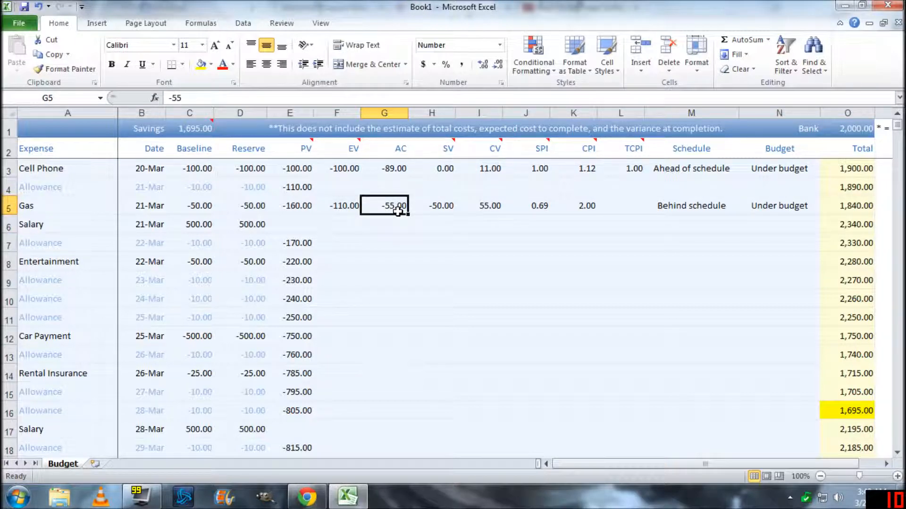
text(-)
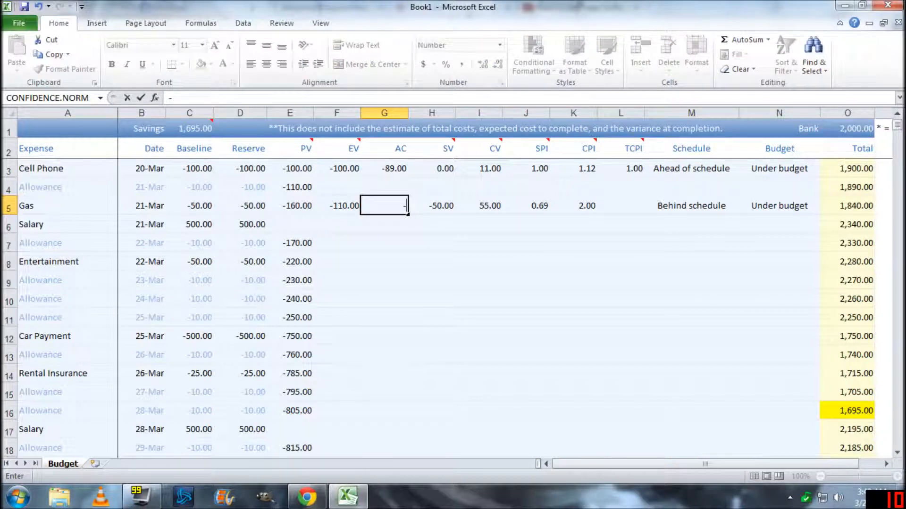
text(108)
key(Return)
click(397, 211)
Check the Gas row's CV against its EV and AC entries
key(Right)
key(Right)
key(Right)
key(Left)
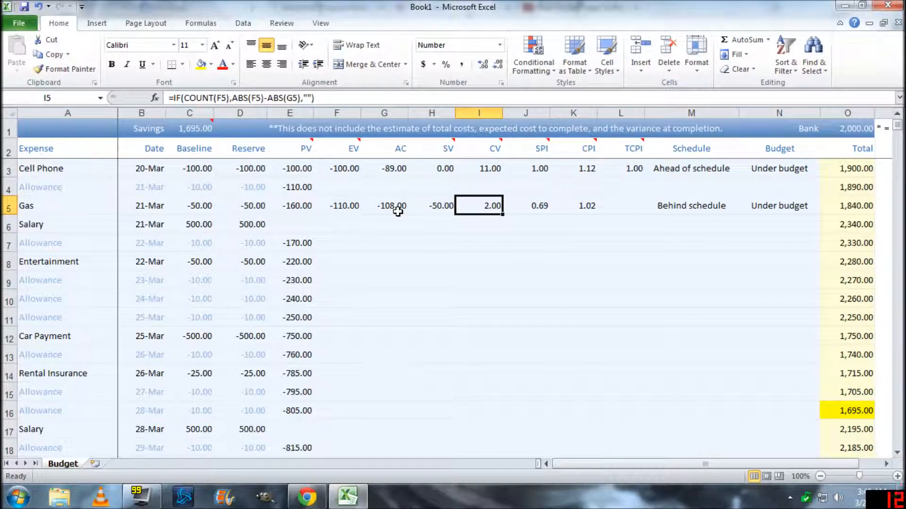
key(Left)
key(Left)
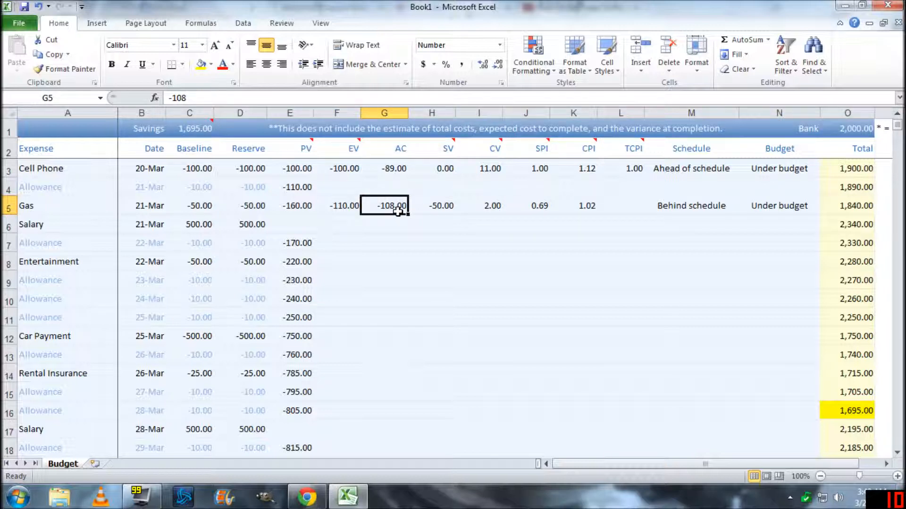
key(Left)
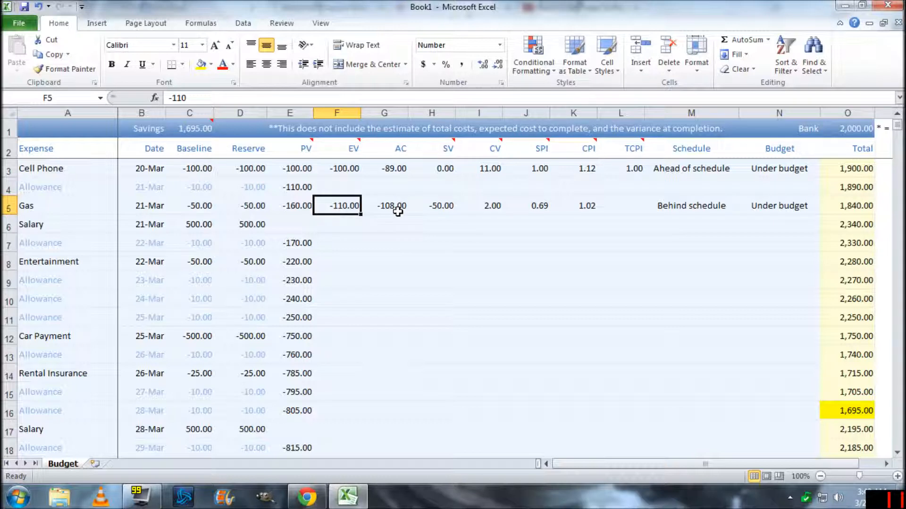
key(Right)
key(Right)
key(Right)
key(Right)
key(Left)
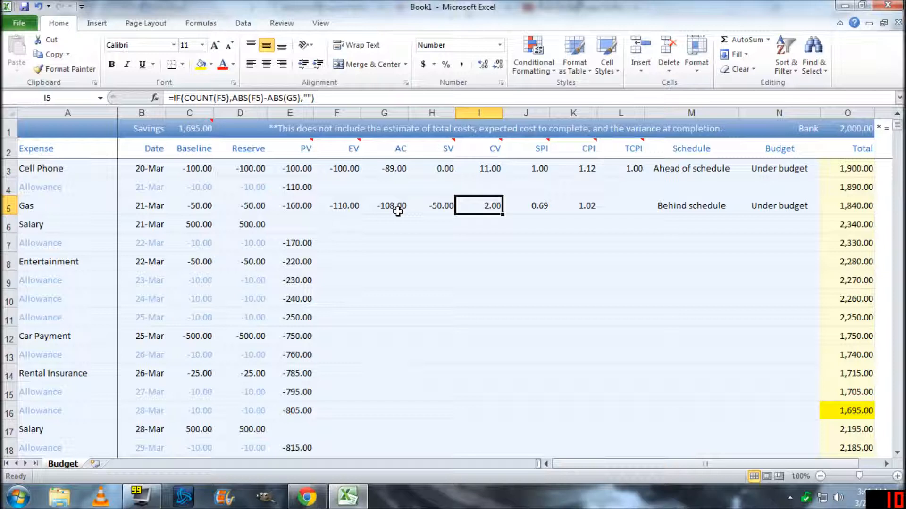
Review the PV, EV, AC, SV and CV headings, and return to the Gas row's CV
click(497, 148)
drag(304, 148, 396, 150)
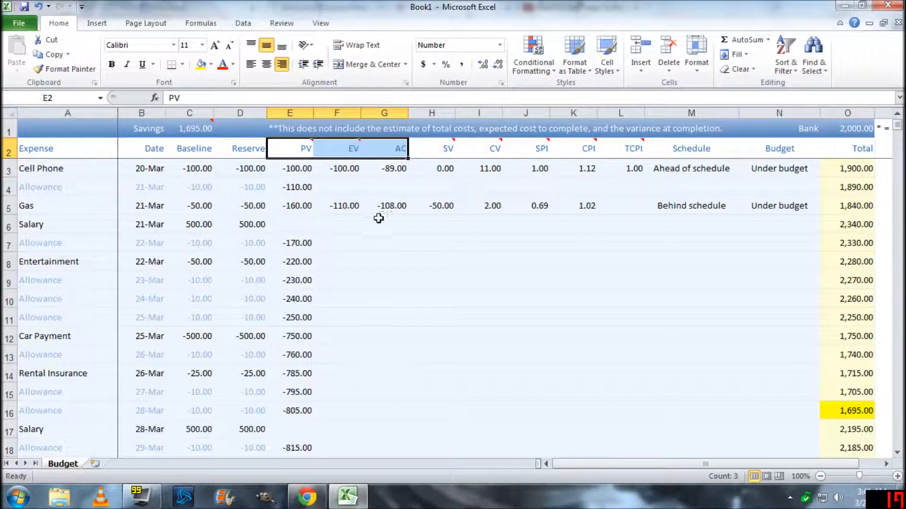
click(306, 168)
drag(321, 149, 387, 150)
click(366, 149)
click(392, 150)
click(446, 149)
click(490, 149)
double_click(495, 149)
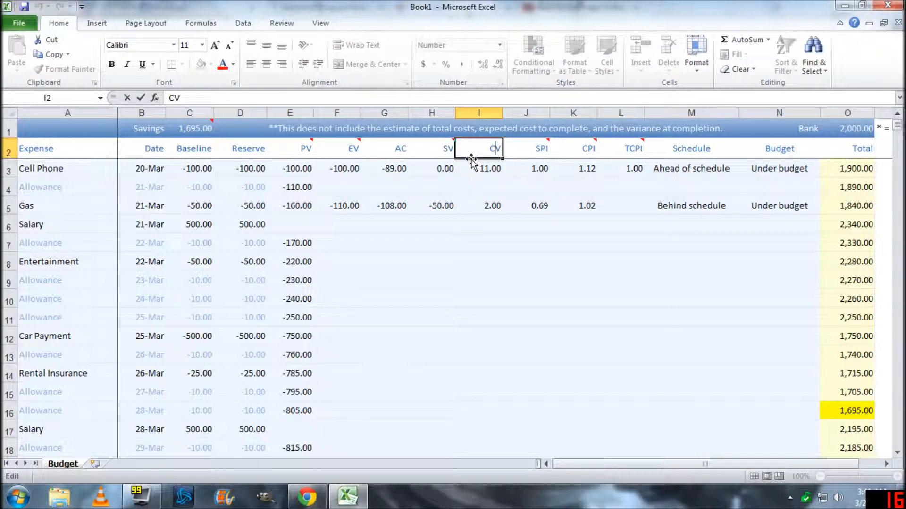
key(Return)
key(Up)
key(Left)
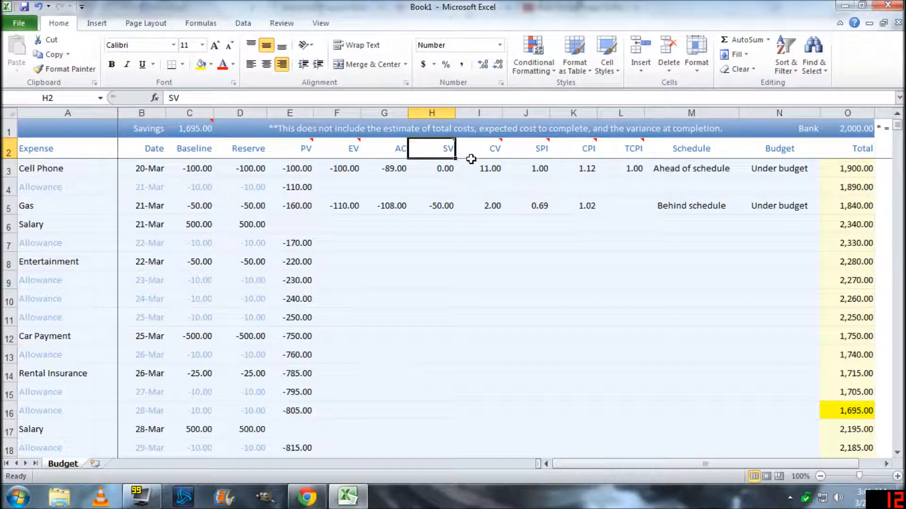
click(473, 203)
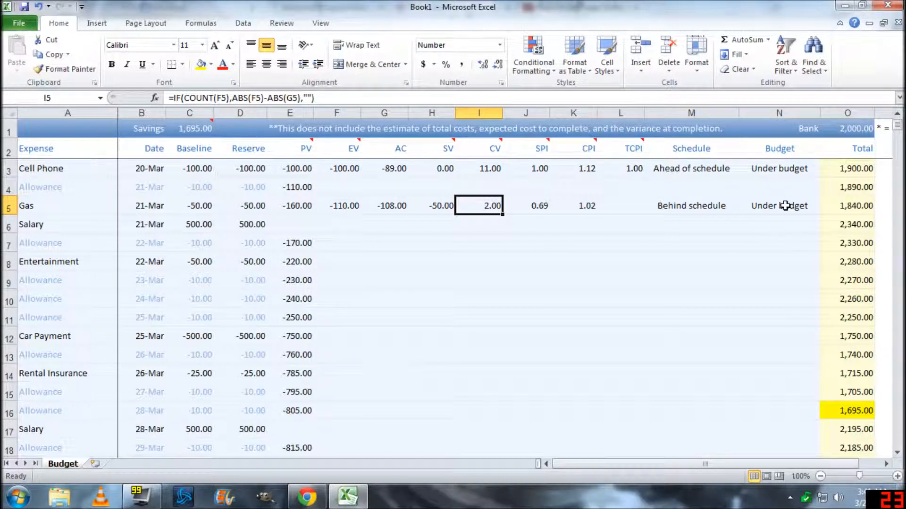
Inspect the Gas row's SPI formula and read the notes on the SPI and PV headings
click(536, 206)
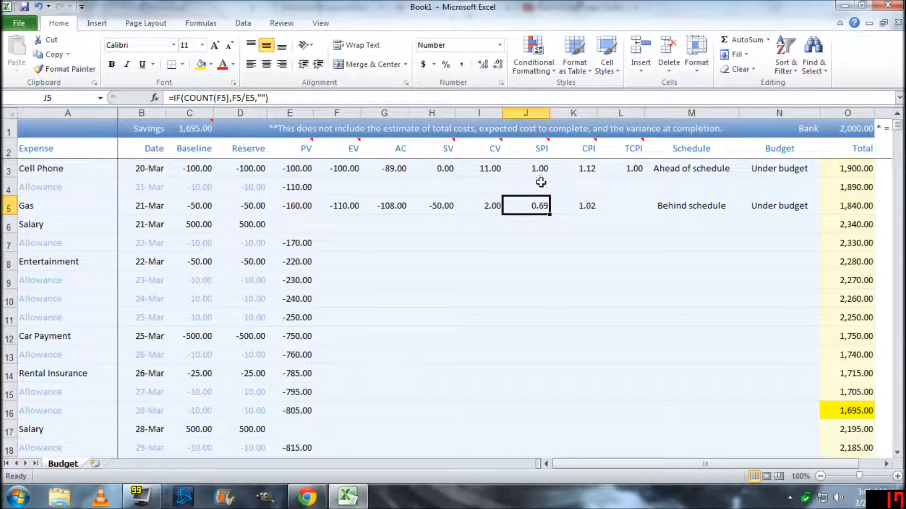
mouse_move(540, 150)
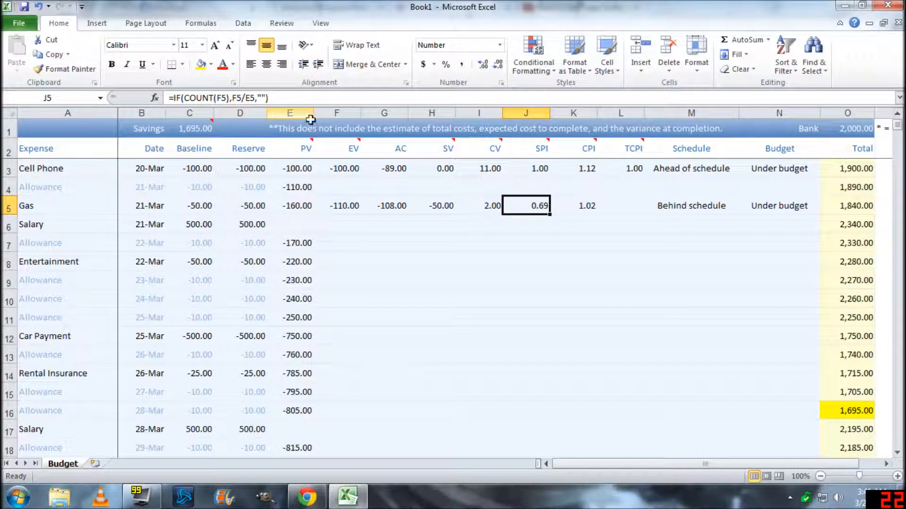
mouse_move(292, 151)
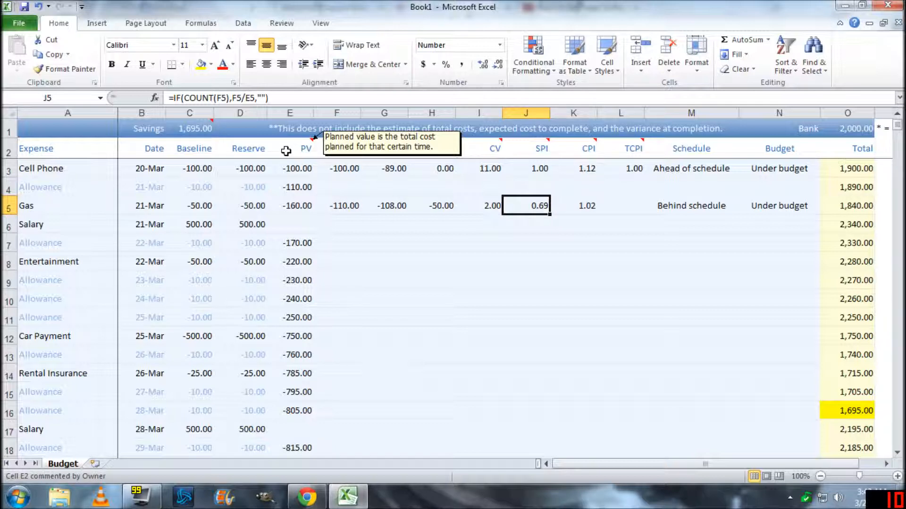
key(Down)
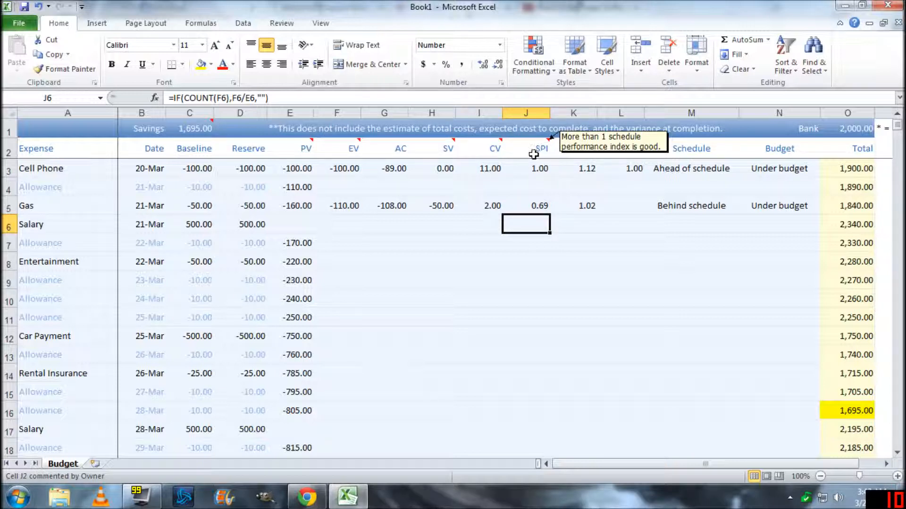
click(536, 202)
mouse_move(531, 144)
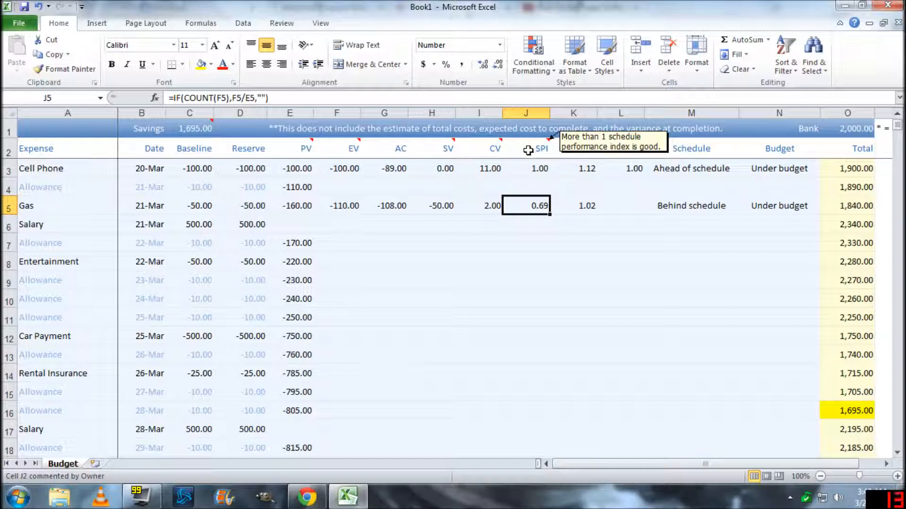
Inspect the Gas row's CPI formula and the CPI heading, comparing it with the Salary row's CPI formula
click(579, 199)
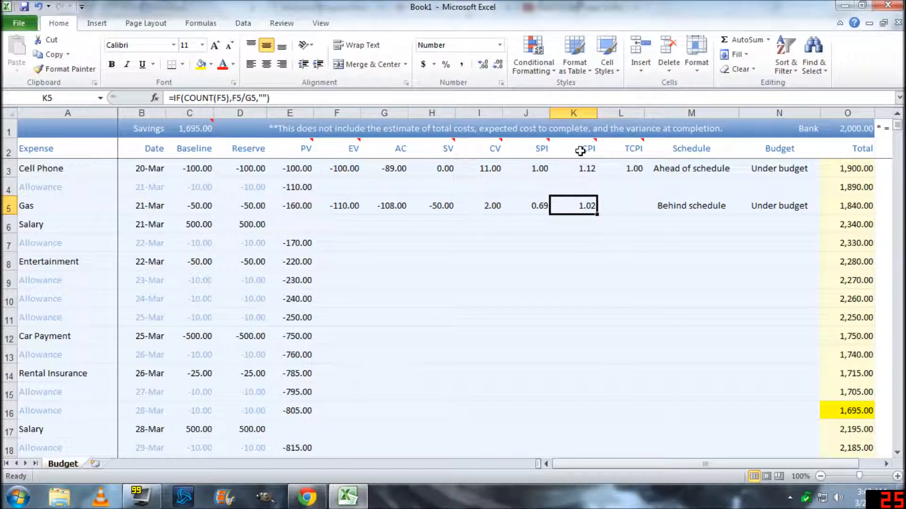
mouse_move(580, 150)
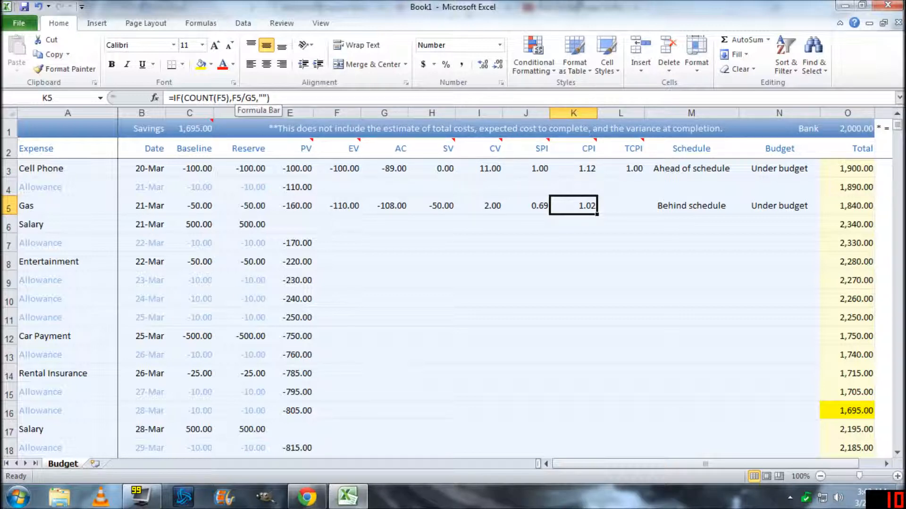
key(Down)
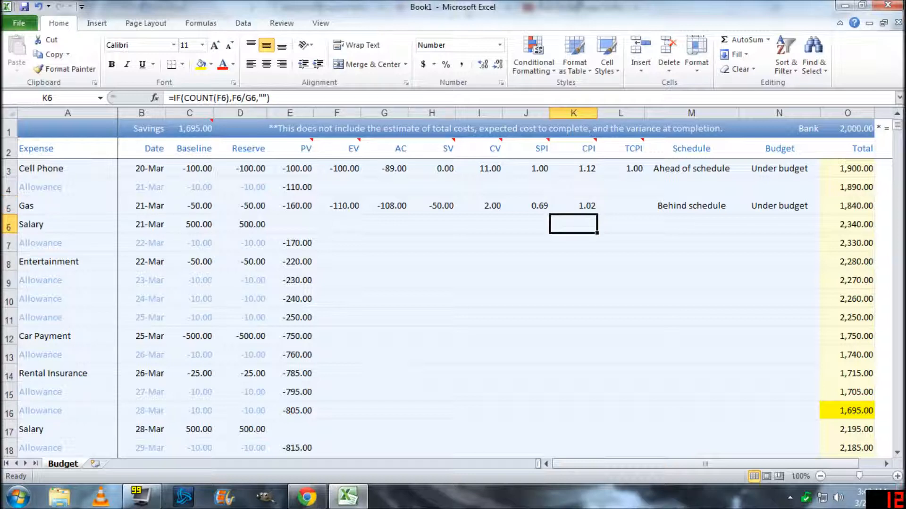
key(Up)
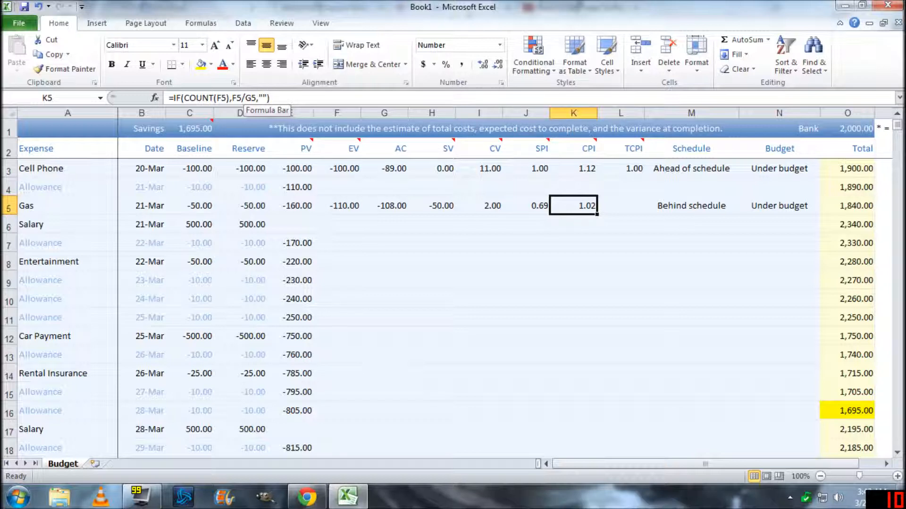
Check the TCPI cells from the Cell Phone row down to the Salary row for formulas
click(633, 173)
click(617, 212)
click(615, 171)
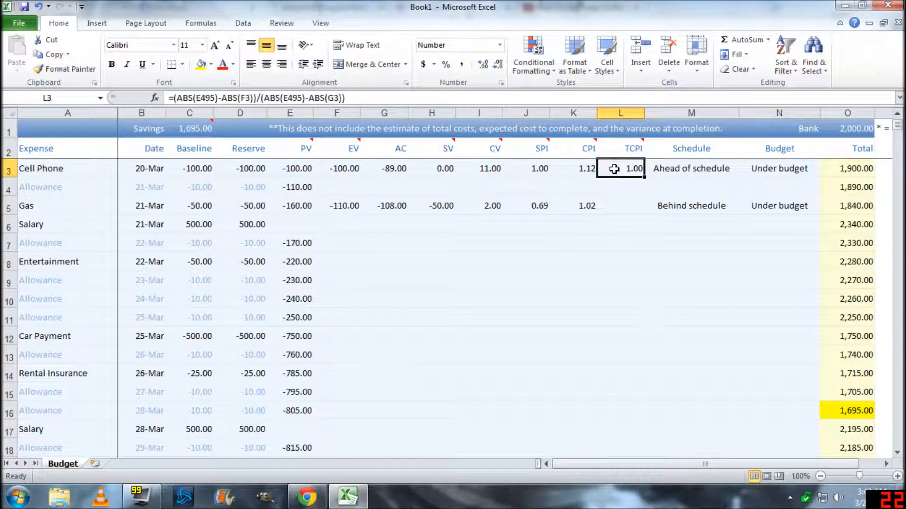
click(627, 223)
click(624, 208)
click(624, 189)
Fix the row in both E495 references of the Cell Phone row's TCPI formula, making them E$495
click(632, 167)
click(196, 97)
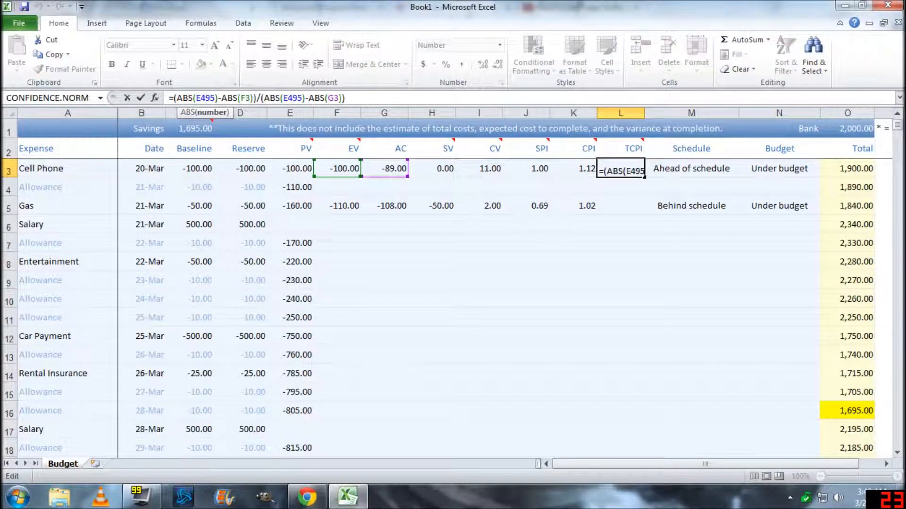
key(F4)
key(F4)
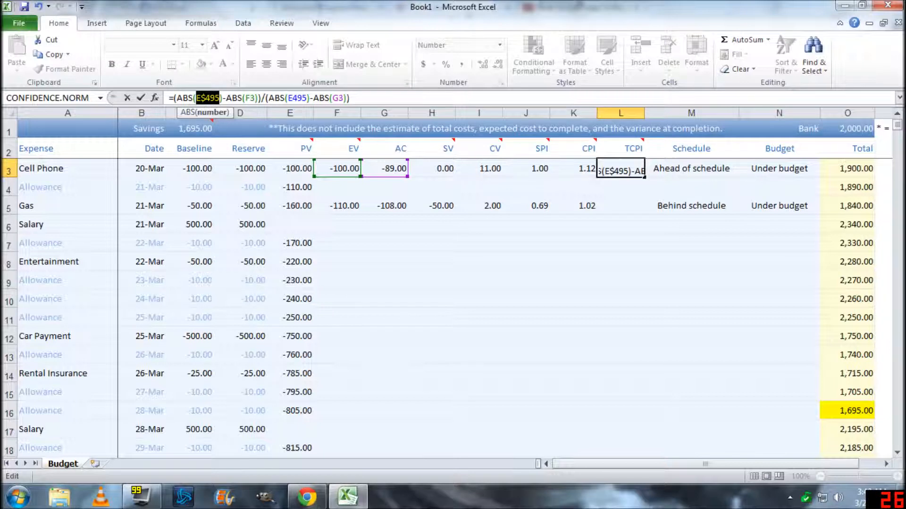
click(298, 97)
key(F4)
key(F4)
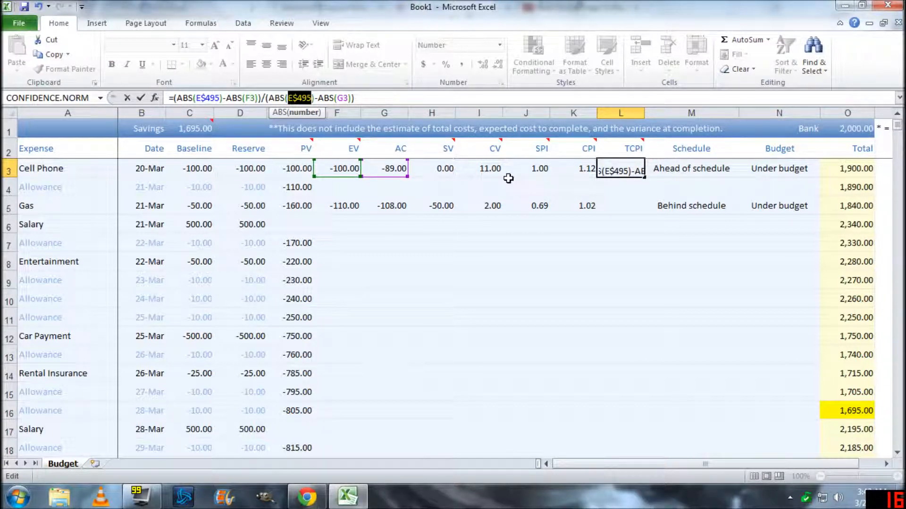
key(Return)
Copy the Cell Phone row's TCPI formula down the TCPI column through row 494
key(Up)
key(ctrl+c)
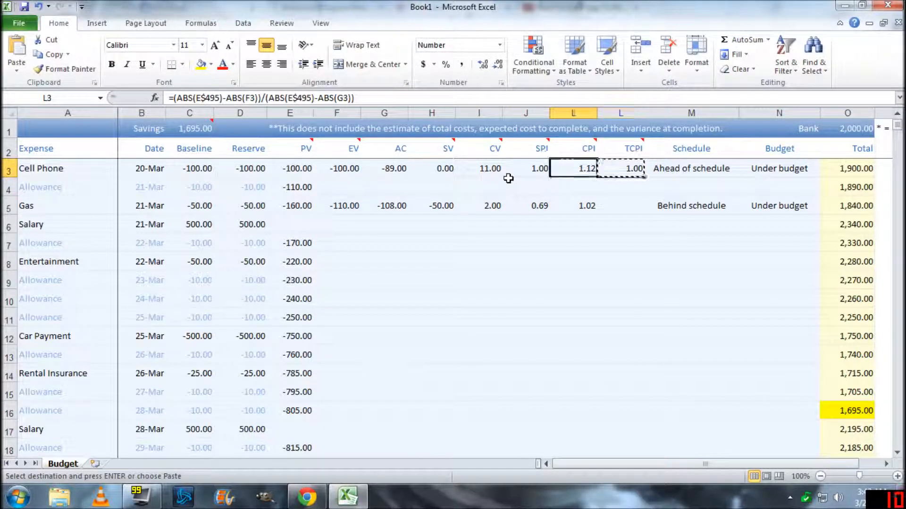
key(Left)
key(Left)
key(Left)
key(Left)
key(Left)
key(Left)
key(Left)
key(ctrl+Down)
key(Right)
key(Right)
key(Right)
key(Right)
key(Right)
key(Right)
key(Right)
key(Up)
key(ctrl+shift+Up)
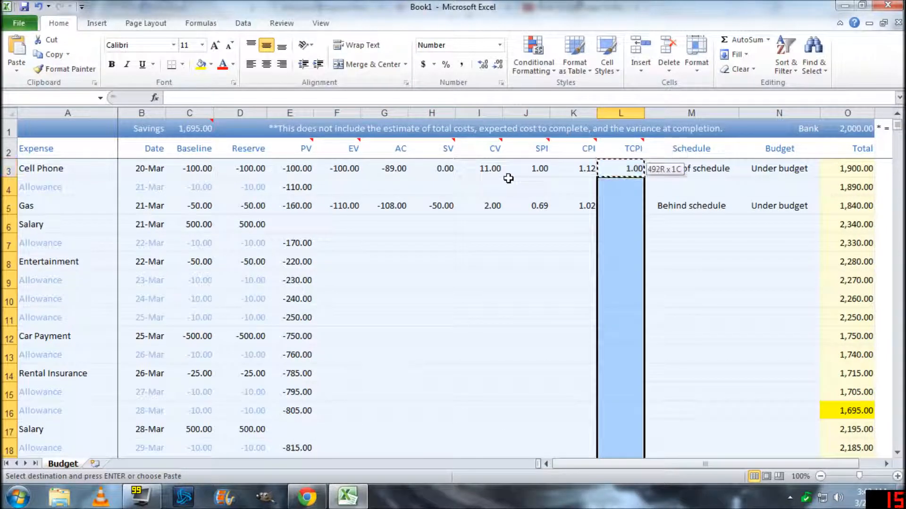
key(Return)
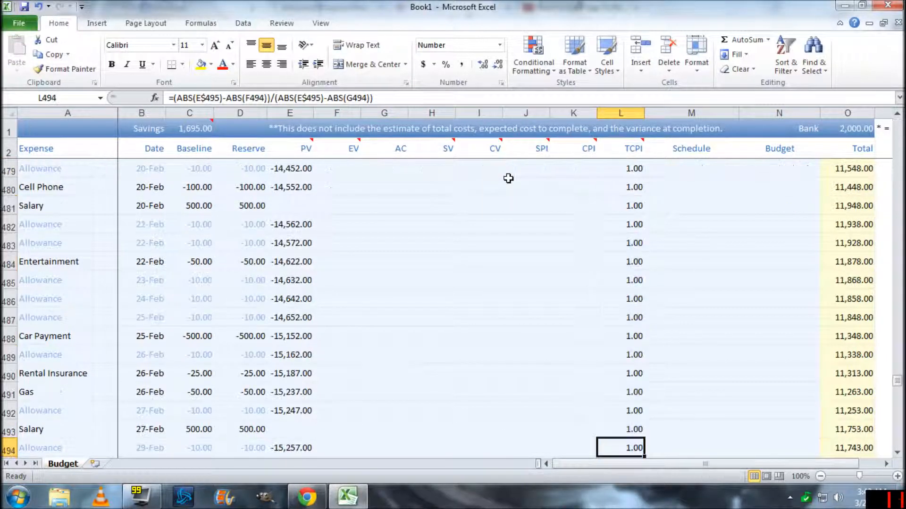
Return to the first expense rows, read the TCPI heading's note and inspect the Gas row's TCPI formula
key(ctrl+Up)
key(Down)
key(Down)
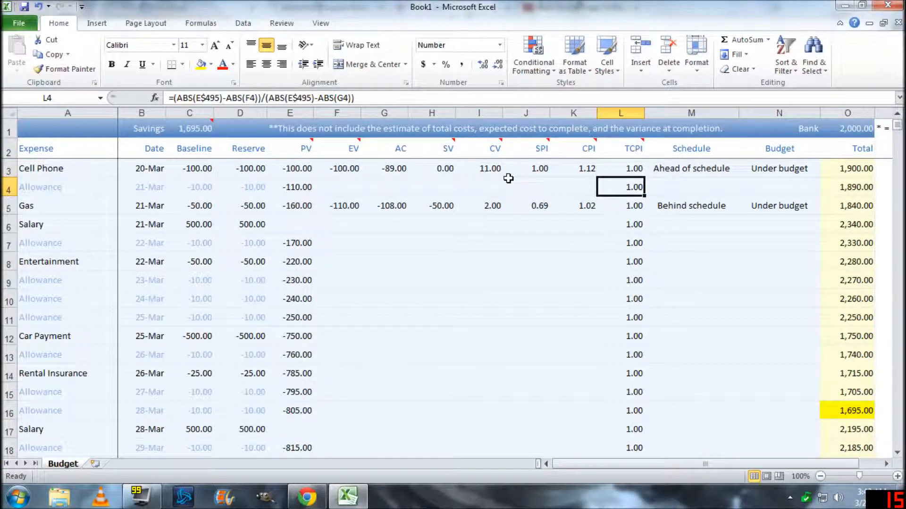
mouse_move(636, 151)
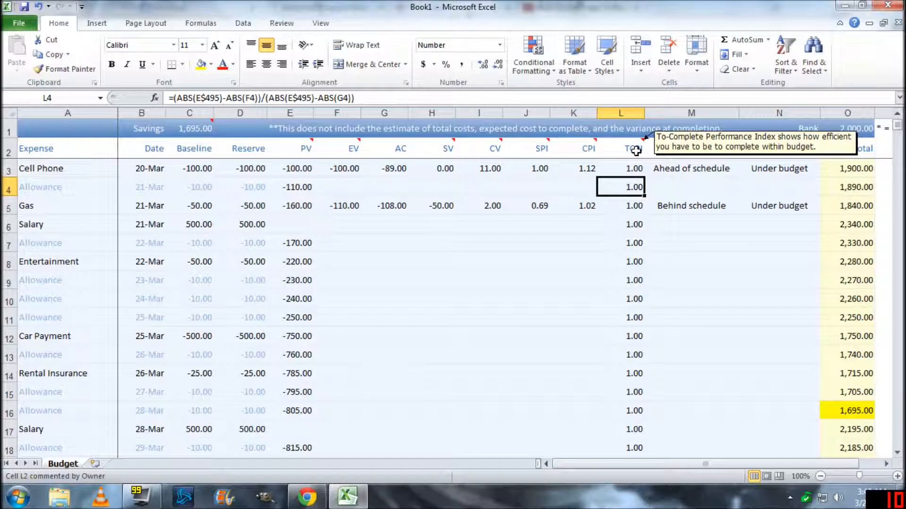
click(625, 206)
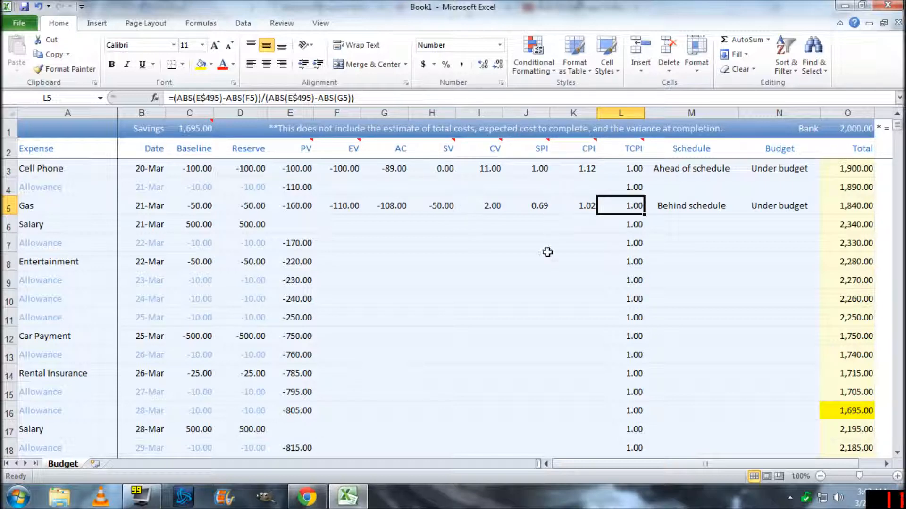
scroll(401, 353, down, 3)
scroll(404, 353, up, 3)
Set the Gas row's EV to -14000
click(343, 205)
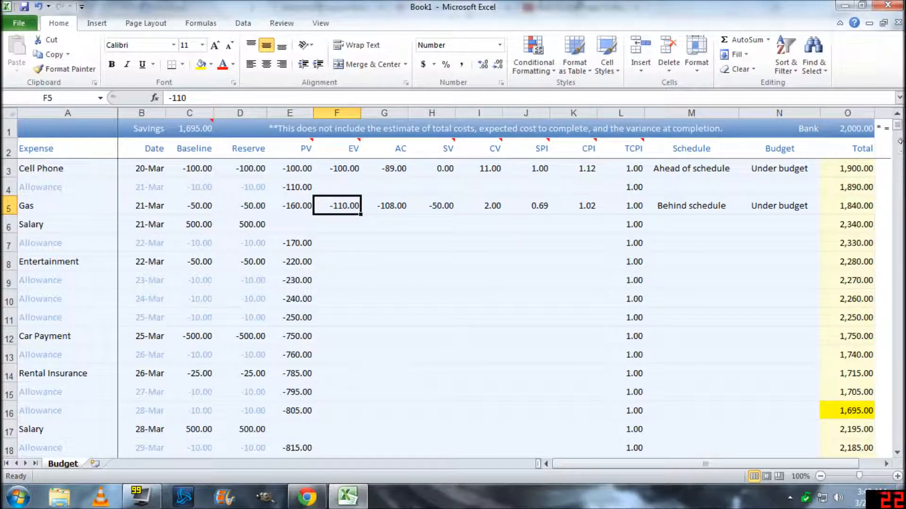
mouse_move(899, 127)
mouse_down()
mouse_move(897, 415)
mouse_move(896, 118)
mouse_up()
text(-500)
key(BackSpace)
key(BackSpace)
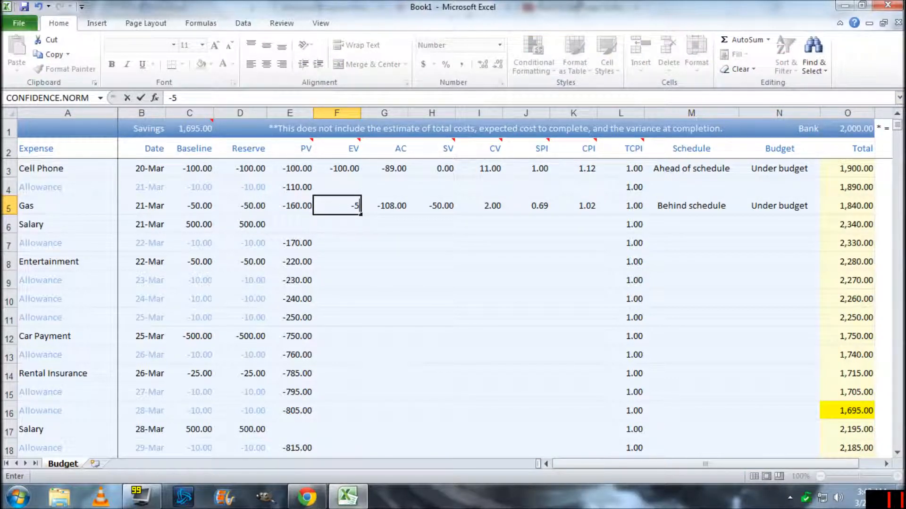
key(BackSpace)
text(14000)
key(Return)
Set the Gas row's AC to -13,000 and check the TCPI of the Gas and Salary rows
key(Right)
key(Up)
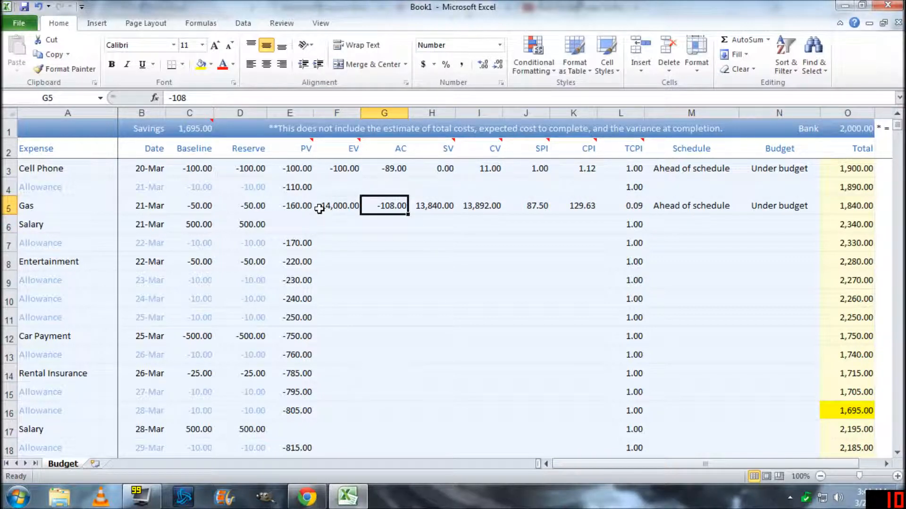
text(-)
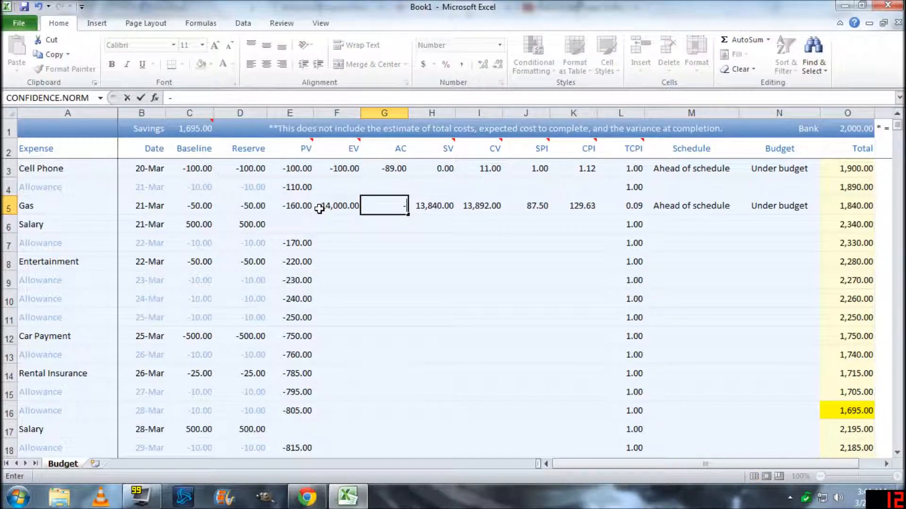
text(13,000)
key(Return)
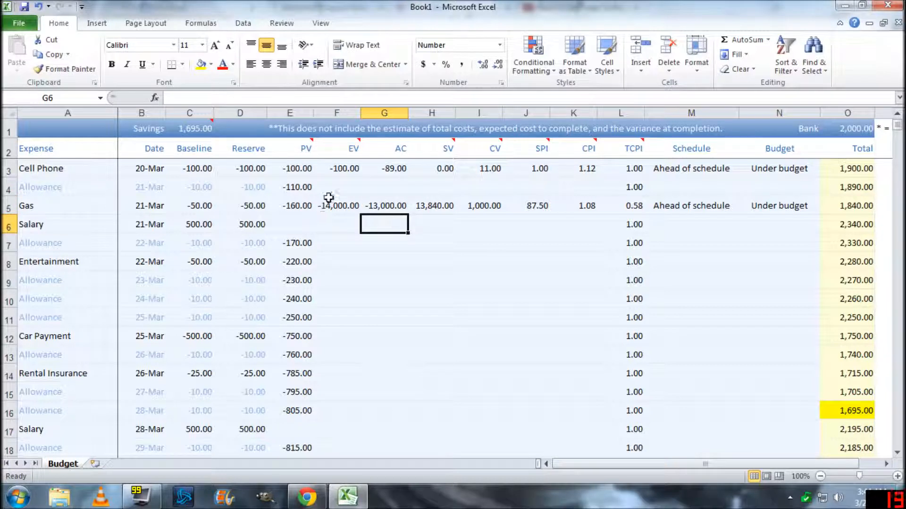
click(629, 210)
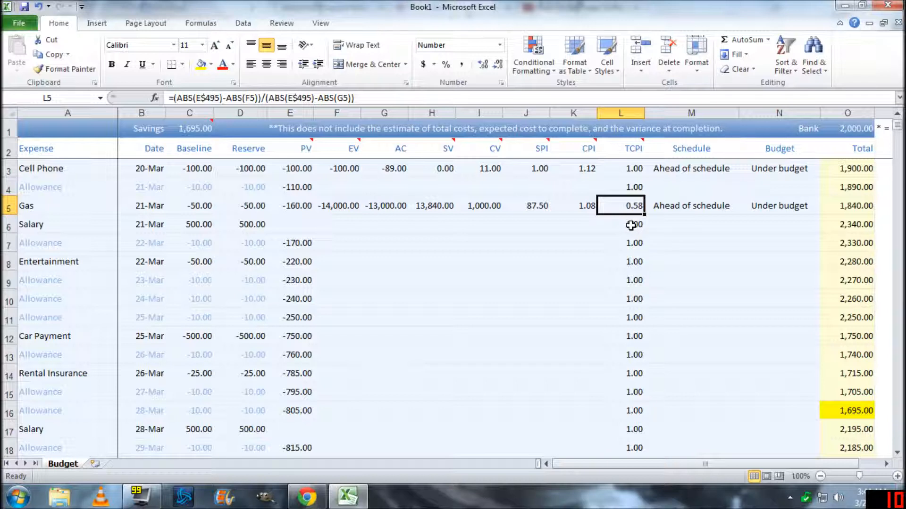
click(631, 226)
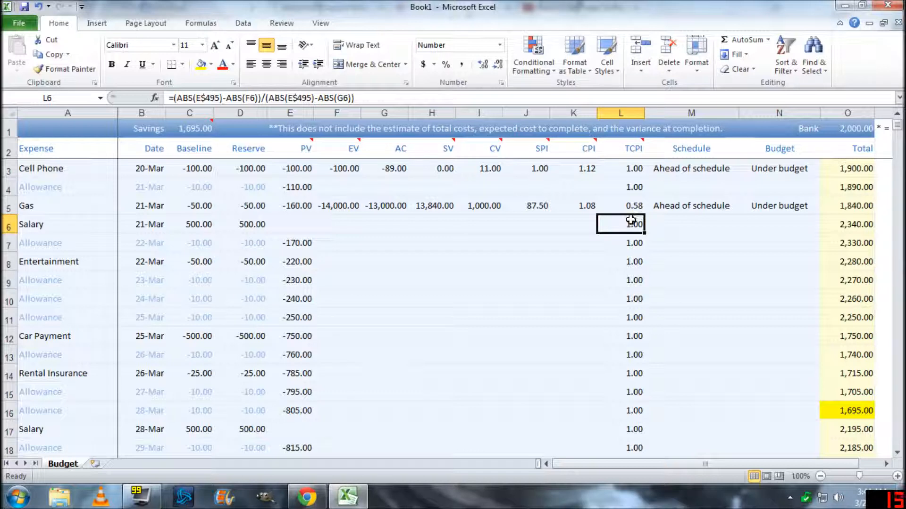
Set the Gas row's EV to -16,000 and its AC to -15,500
click(336, 198)
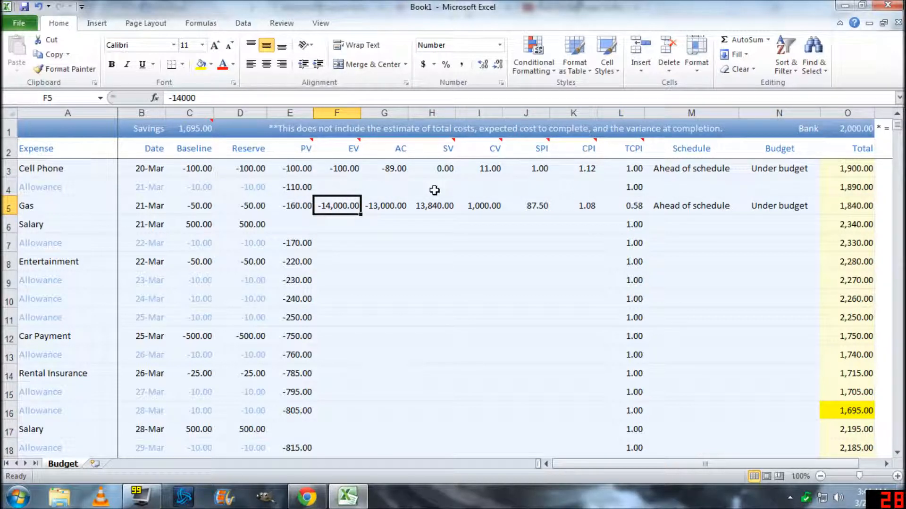
text(-1)
text(6,000)
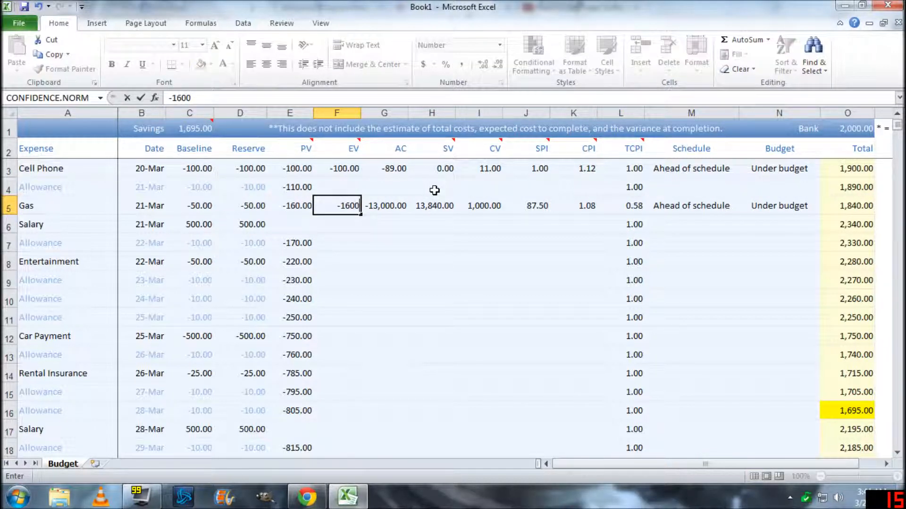
key(Tab)
text(-)
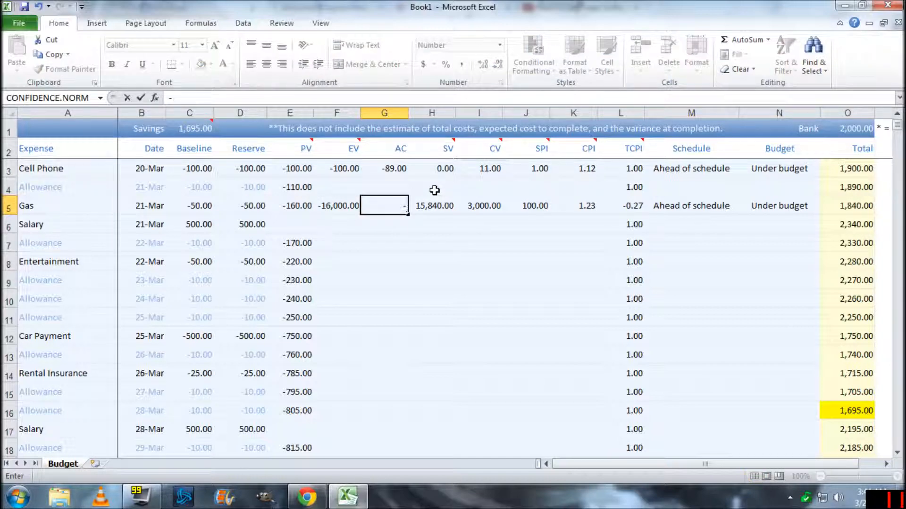
text(15,500)
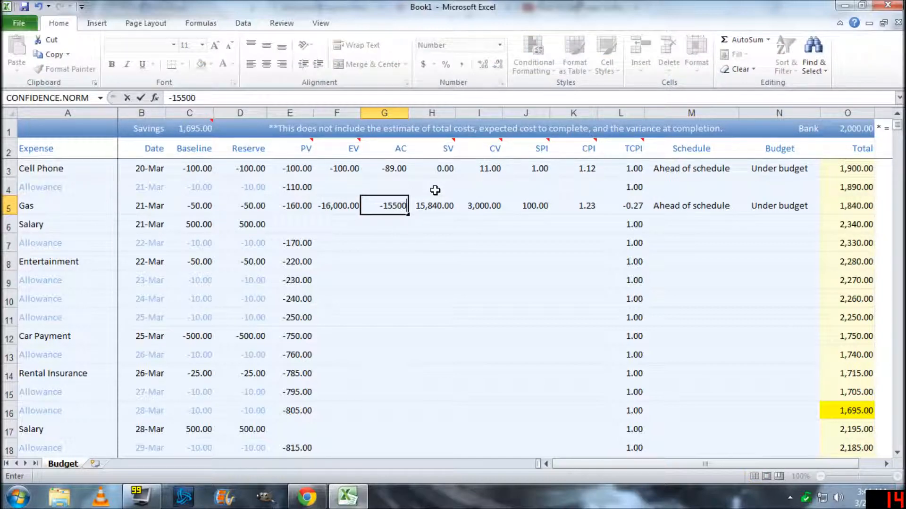
key(Tab)
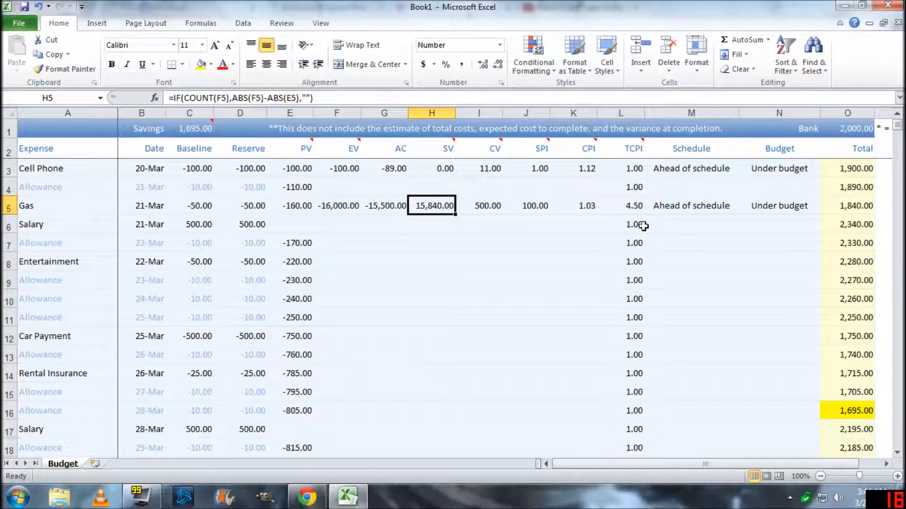
Compare the TCPI of the Gas row with the Salary row below it and reread the TCPI heading's note
click(638, 206)
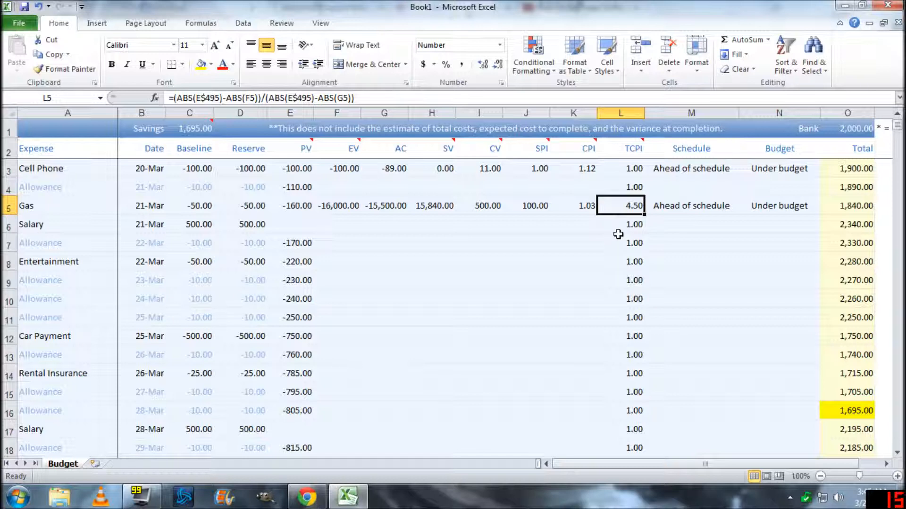
click(606, 228)
mouse_move(626, 151)
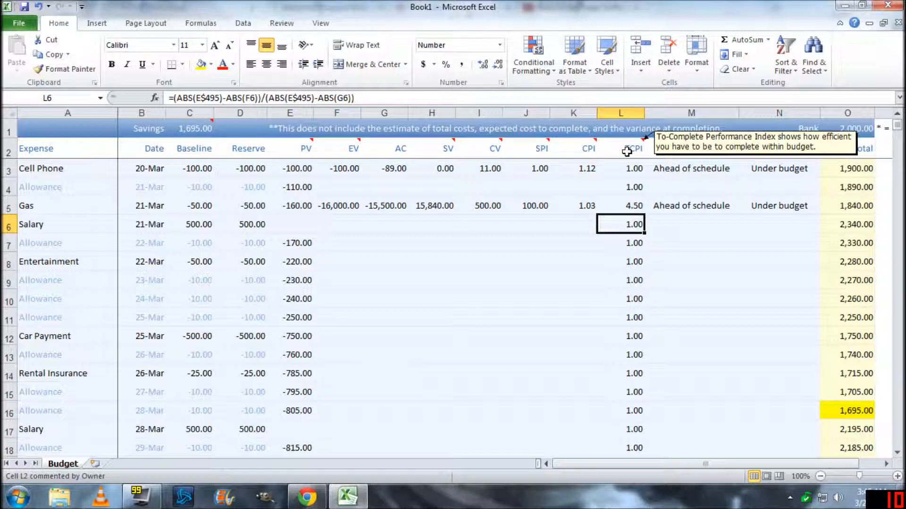
Inspect the Gas row's TCPI, Schedule, Budget, SV and CV cells
click(632, 205)
click(735, 208)
click(781, 207)
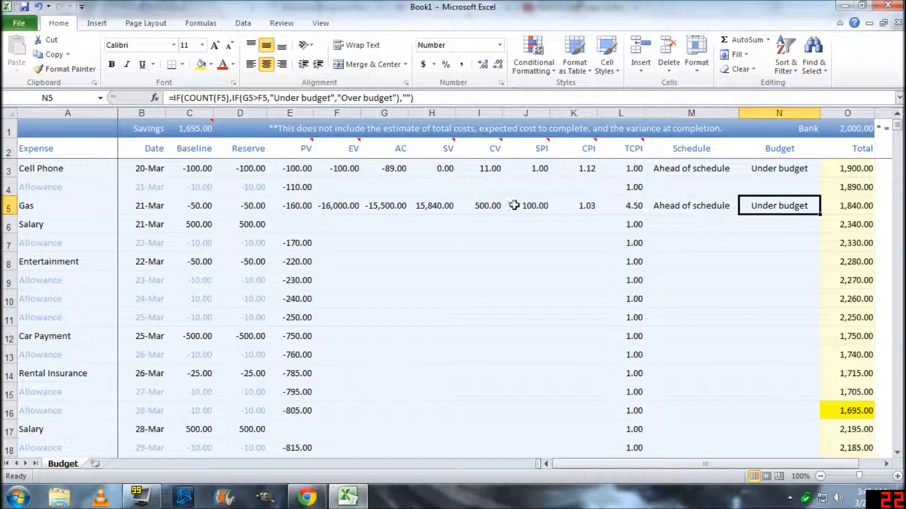
click(412, 209)
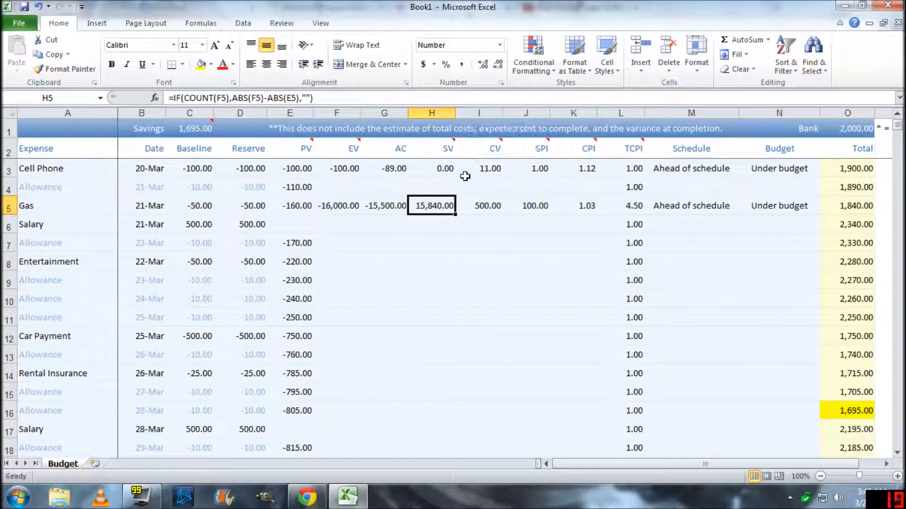
click(485, 210)
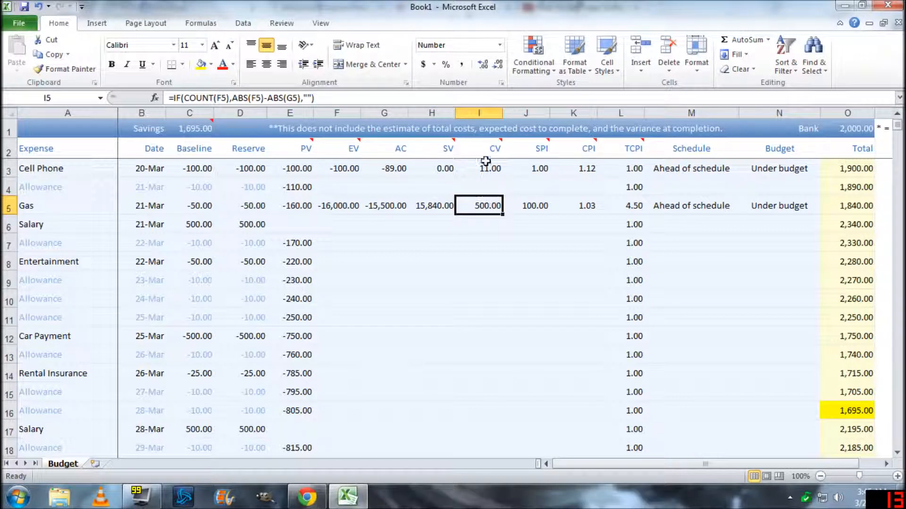
mouse_move(490, 149)
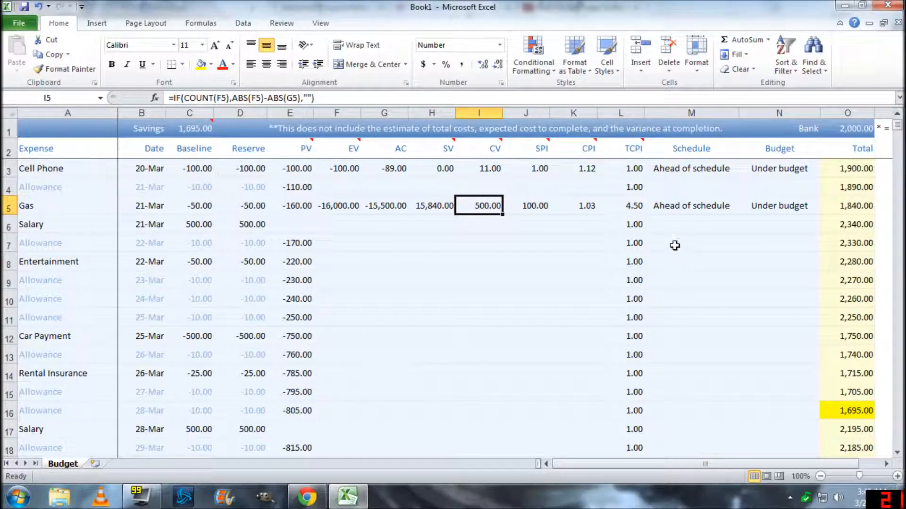
Review the earned value headings and their notes from PV through TCPI
click(302, 145)
click(340, 156)
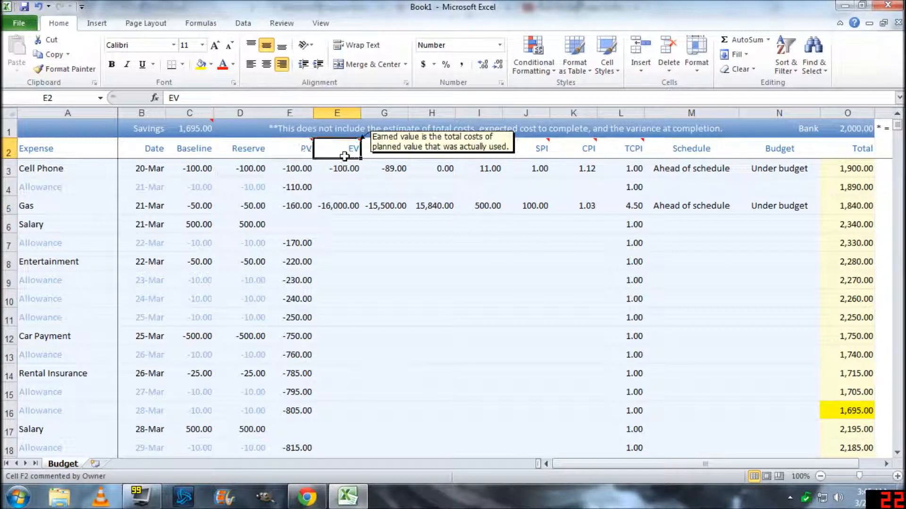
click(394, 155)
click(448, 153)
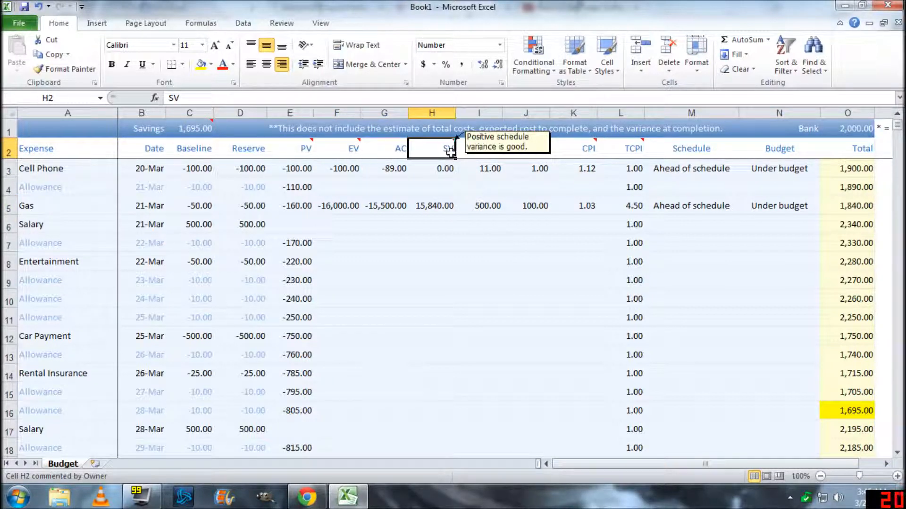
click(491, 152)
click(532, 154)
double_click(532, 153)
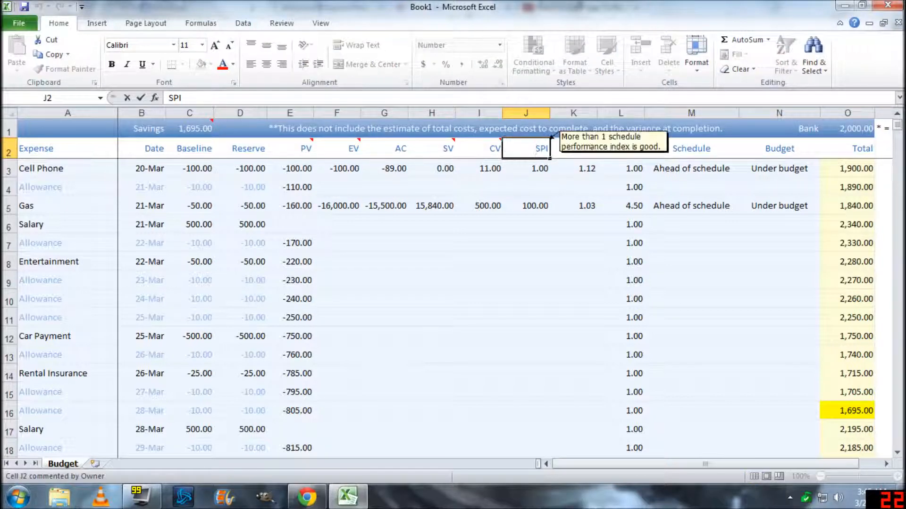
click(577, 149)
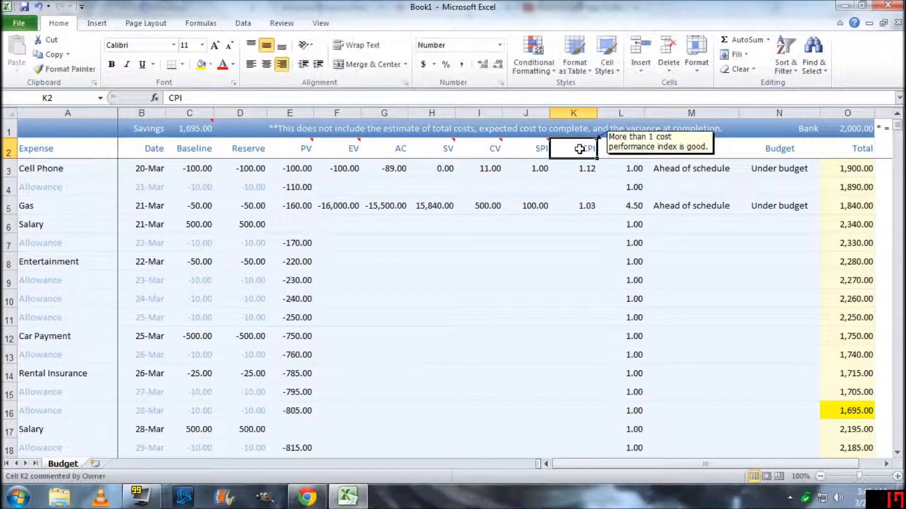
click(631, 145)
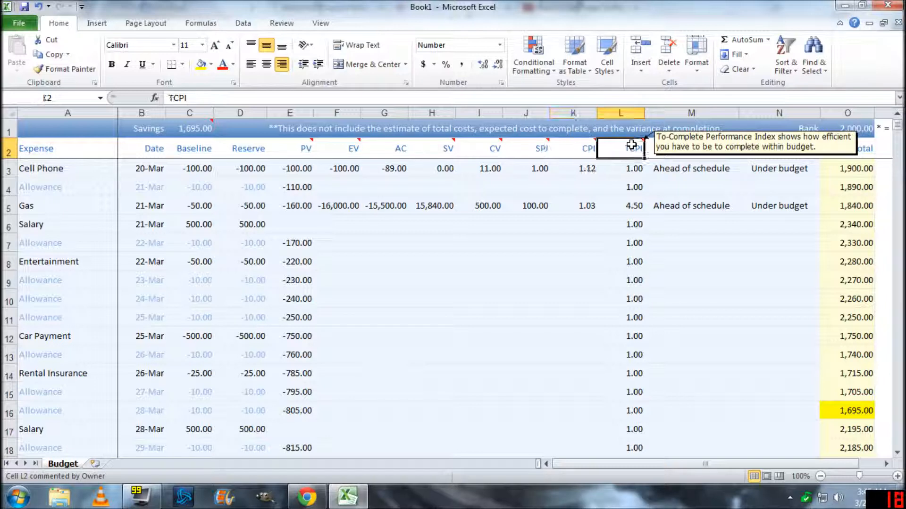
Read the note in cell E1 about excluded estimates, and check the Cell Phone PV and the Gas row's EV and SV
click(303, 129)
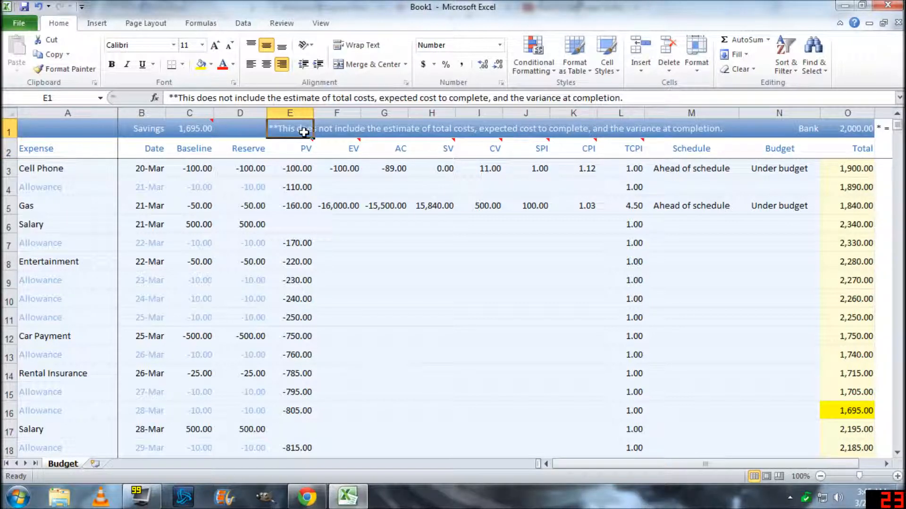
click(303, 171)
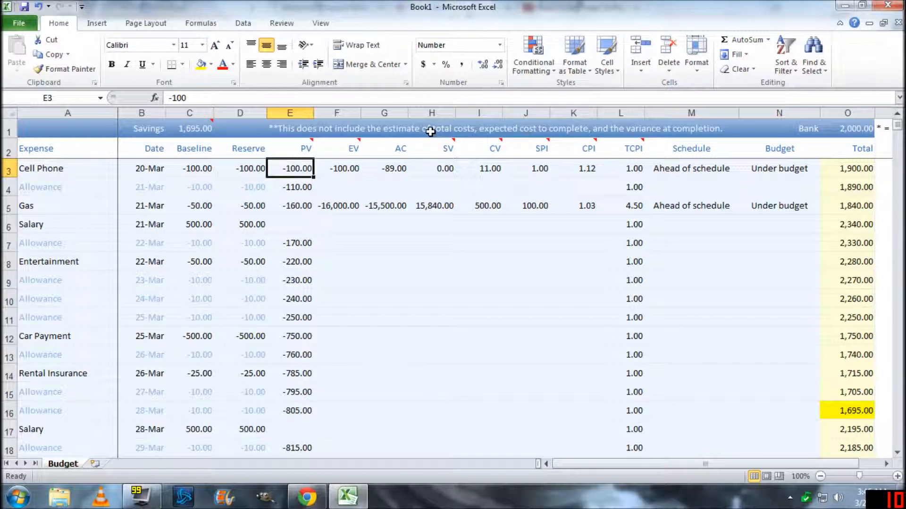
click(341, 205)
click(412, 213)
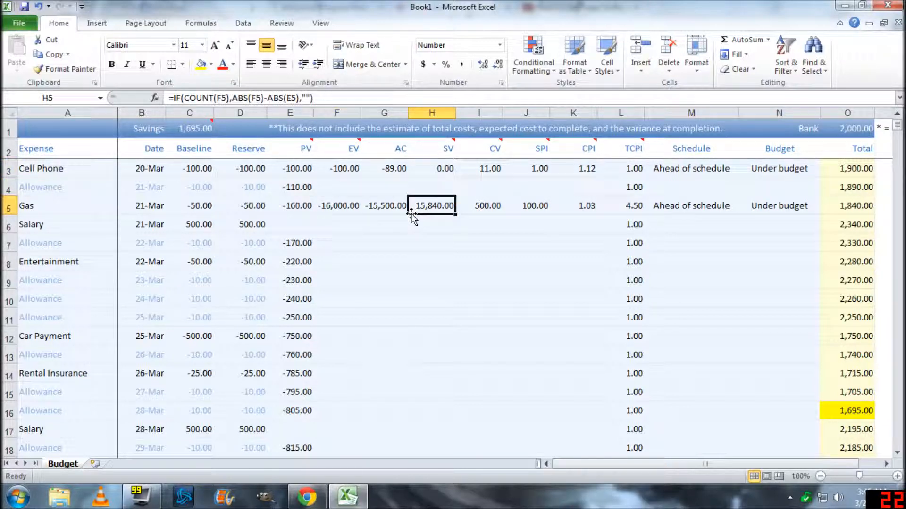
Inspect the Gas row's AC, SV, CV and EV cells and glance at the planned values further down
click(390, 206)
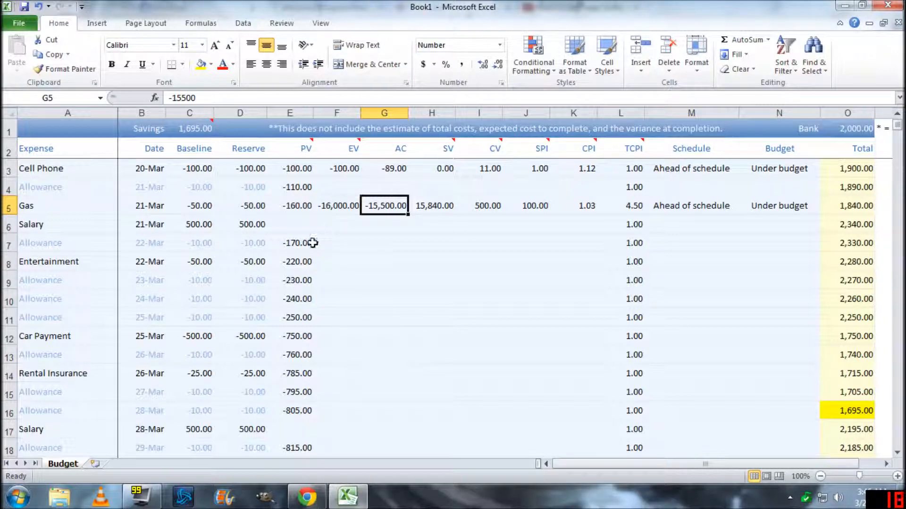
scroll(276, 370, down, 2)
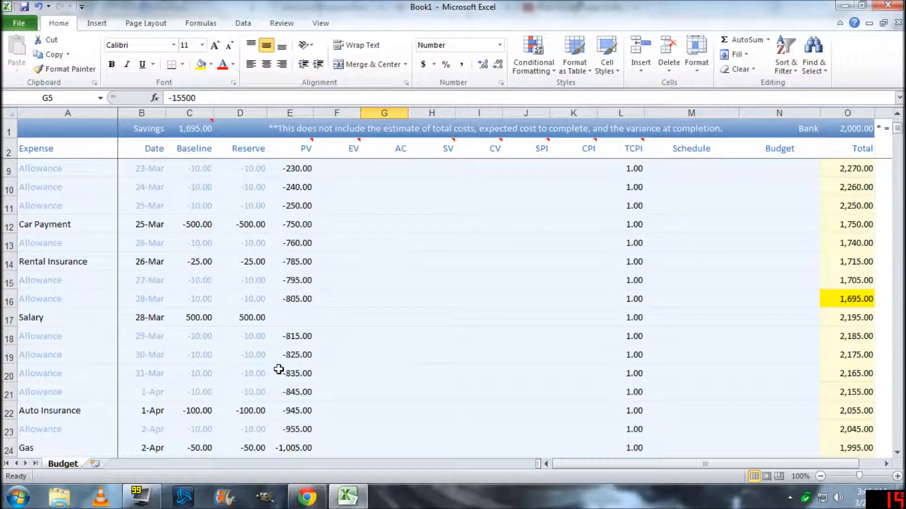
scroll(278, 369, up, 2)
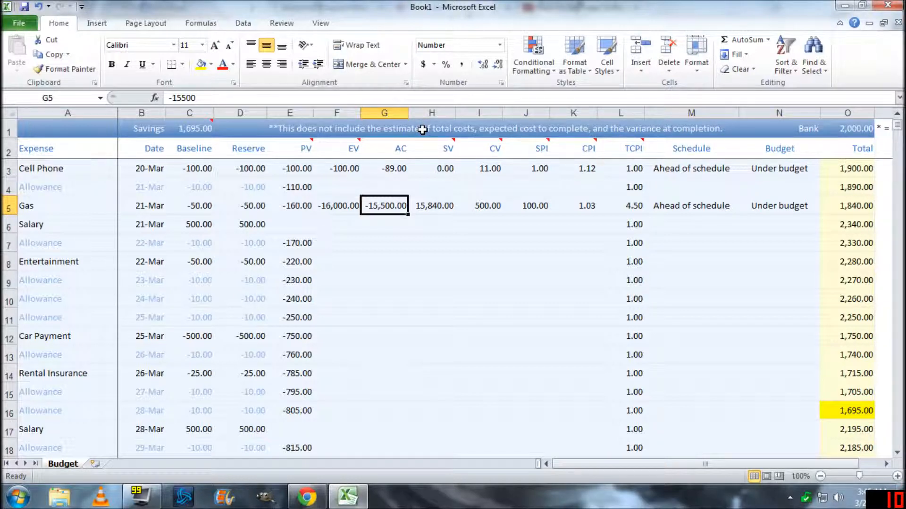
click(426, 212)
click(396, 202)
click(465, 210)
click(333, 212)
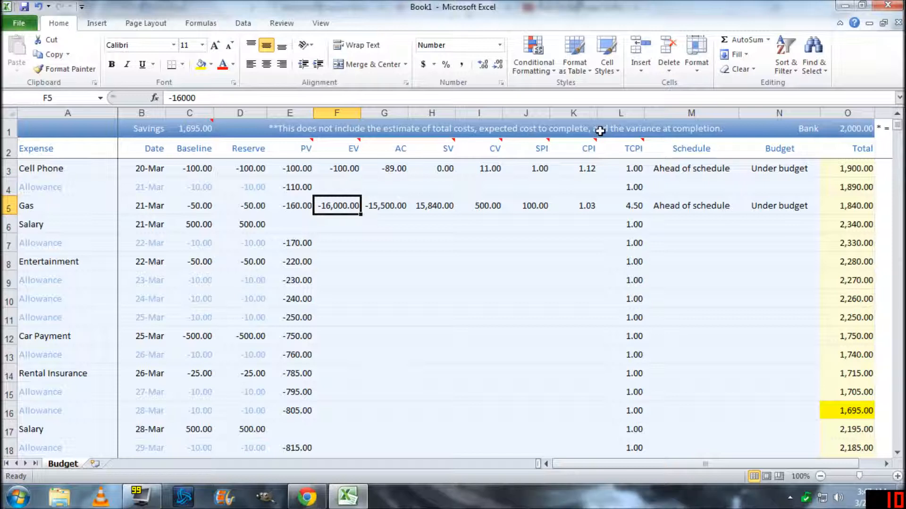
click(394, 207)
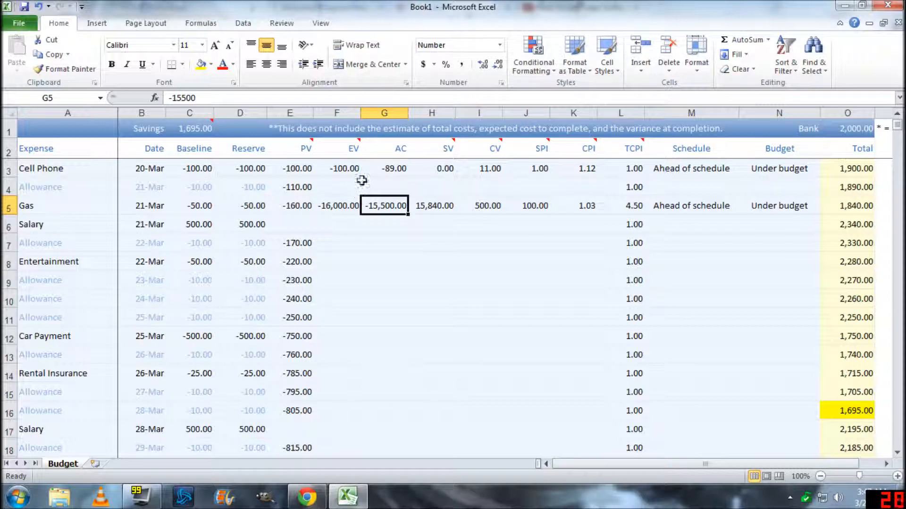
Read the SV heading's note and compare it with the Gas row's SV and AC
click(440, 152)
mouse_move(438, 153)
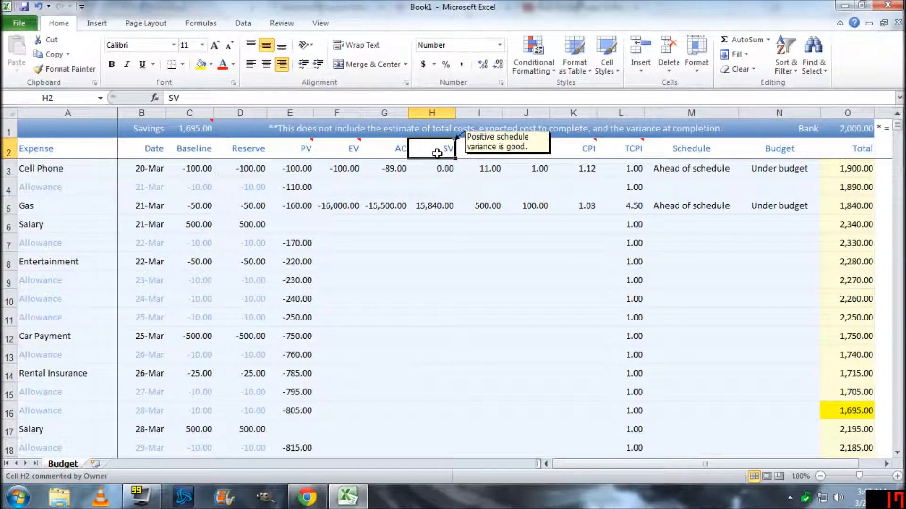
click(425, 204)
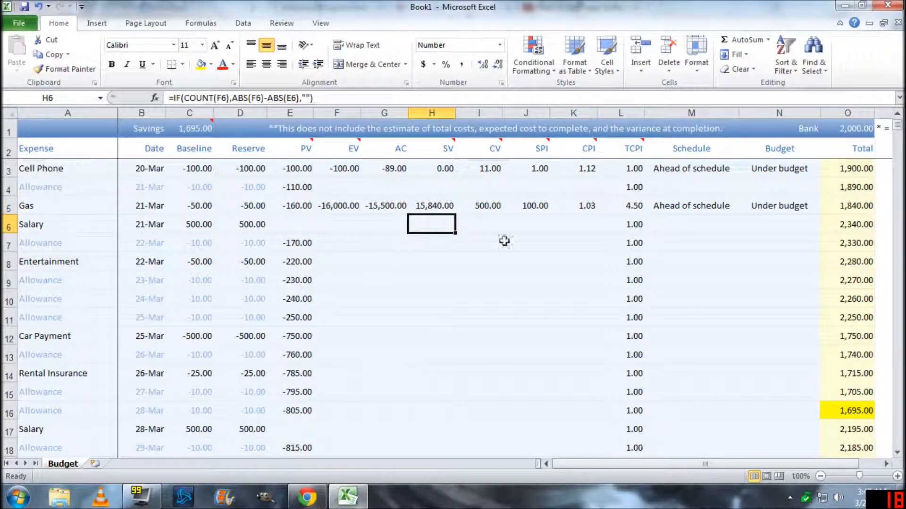
click(542, 240)
click(384, 206)
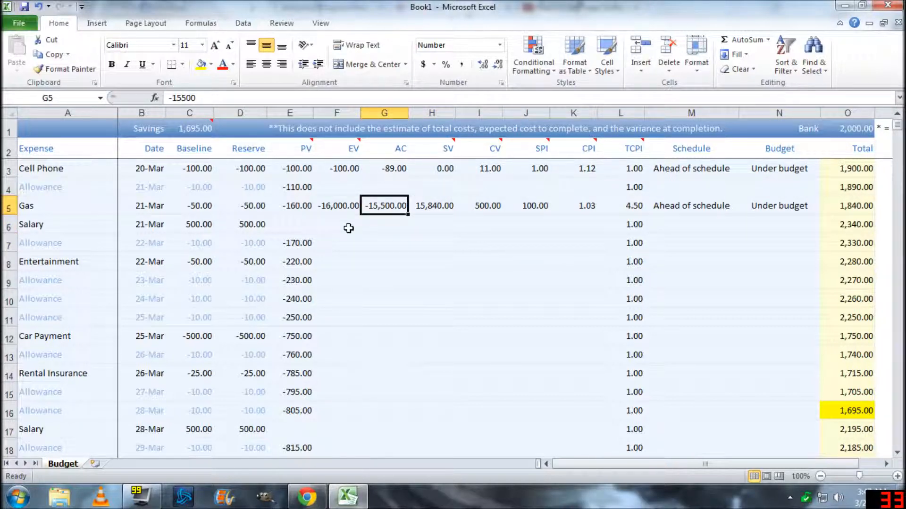
Go through the PV, EV, AC, SV, CV, SPI and CPI headings and read their notes
click(302, 149)
click(349, 148)
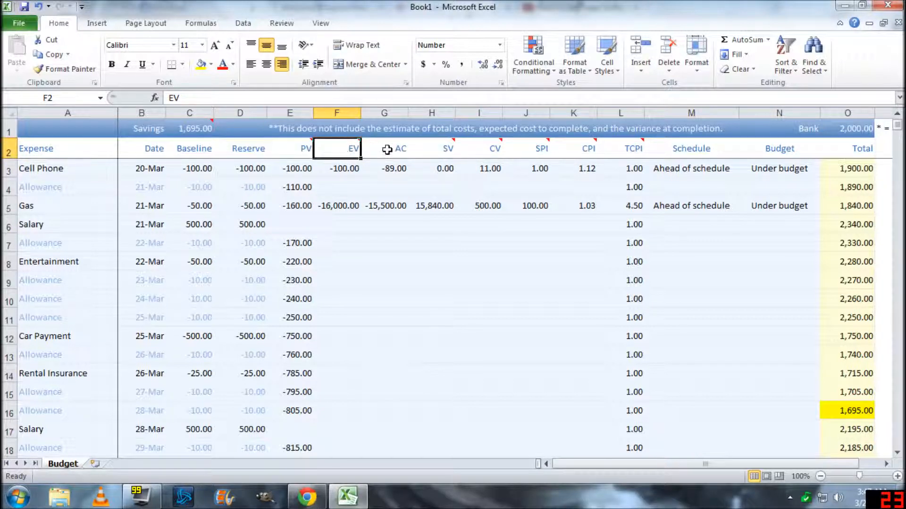
click(387, 150)
click(444, 148)
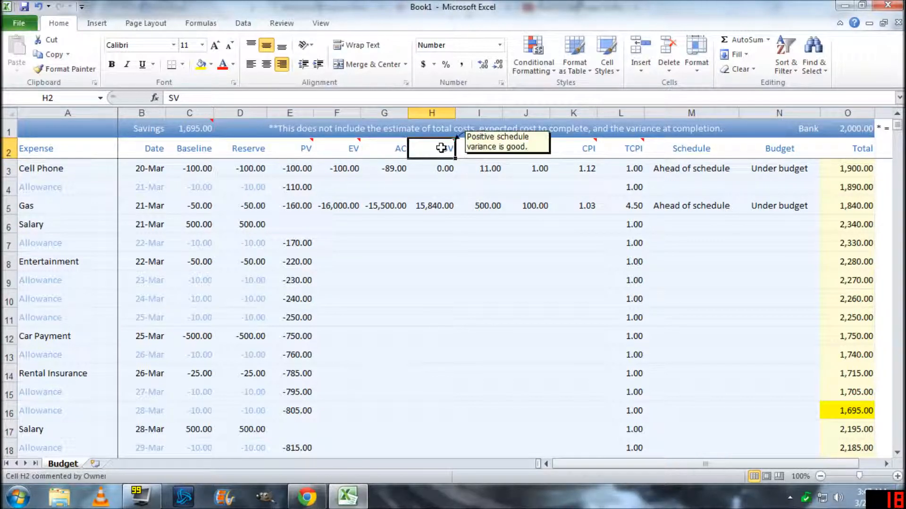
click(488, 149)
click(536, 149)
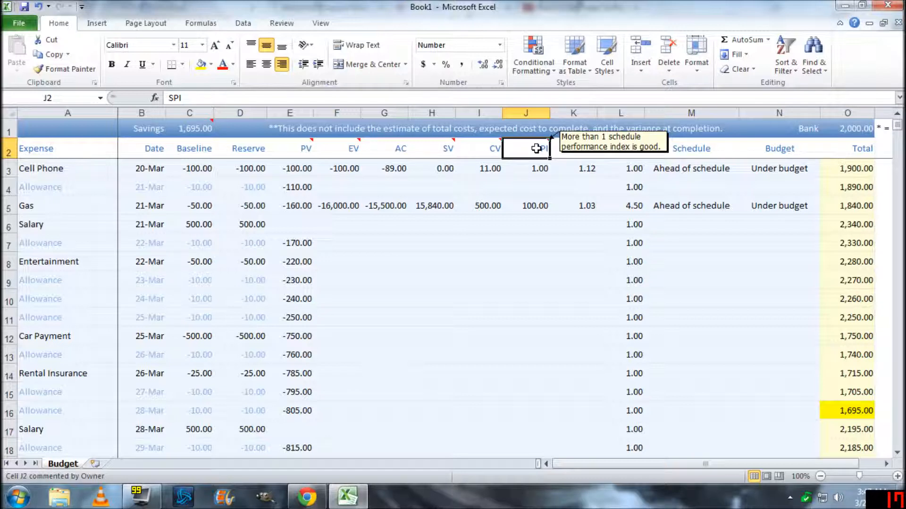
click(584, 147)
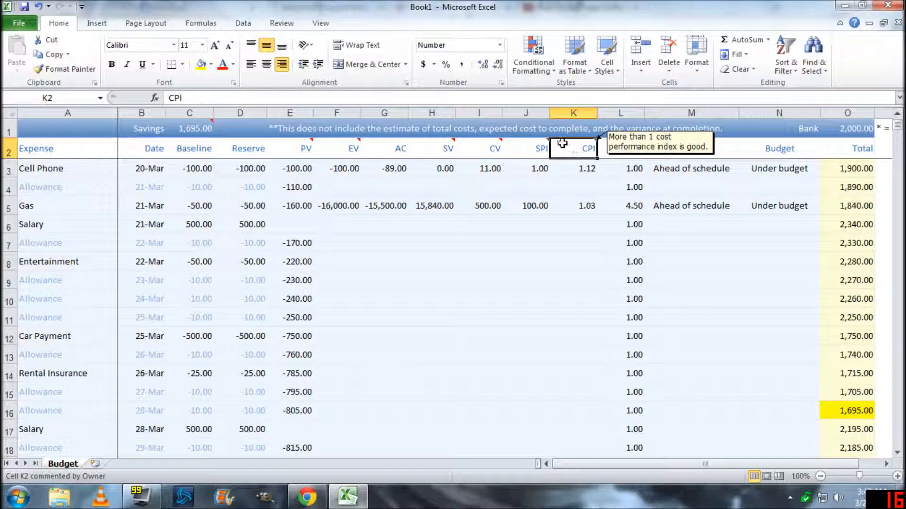
Highlight the PV to AC inputs and the SV to CPI results from the headings through the Gas row to compare them
click(424, 148)
drag(474, 148, 588, 204)
click(587, 205)
drag(440, 152, 573, 203)
drag(295, 151, 391, 205)
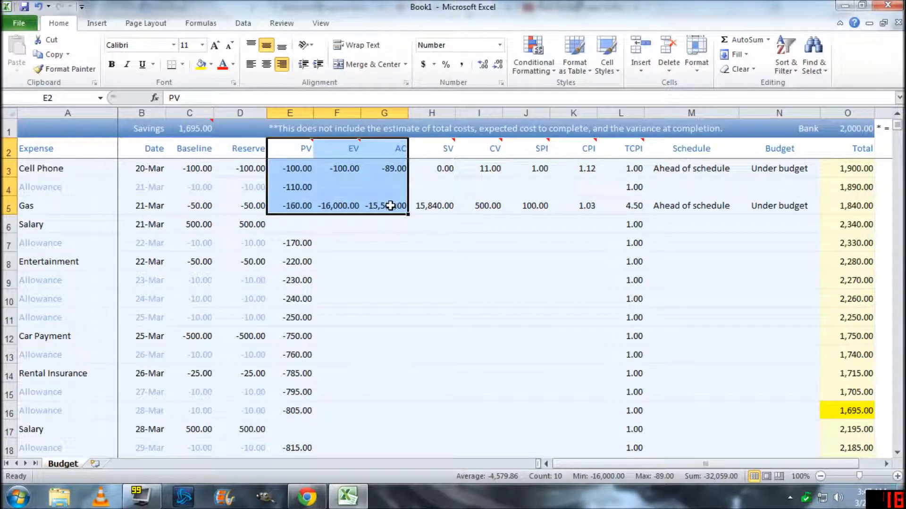
click(351, 206)
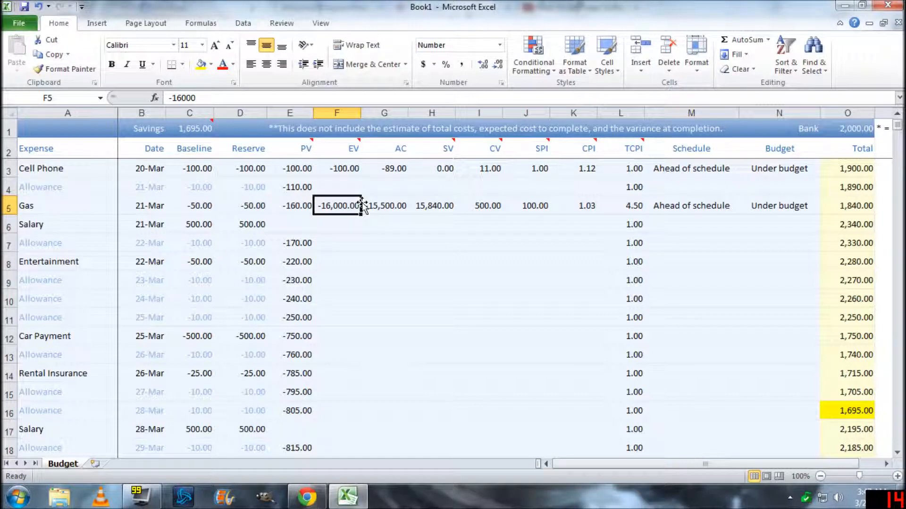
drag(436, 149, 585, 201)
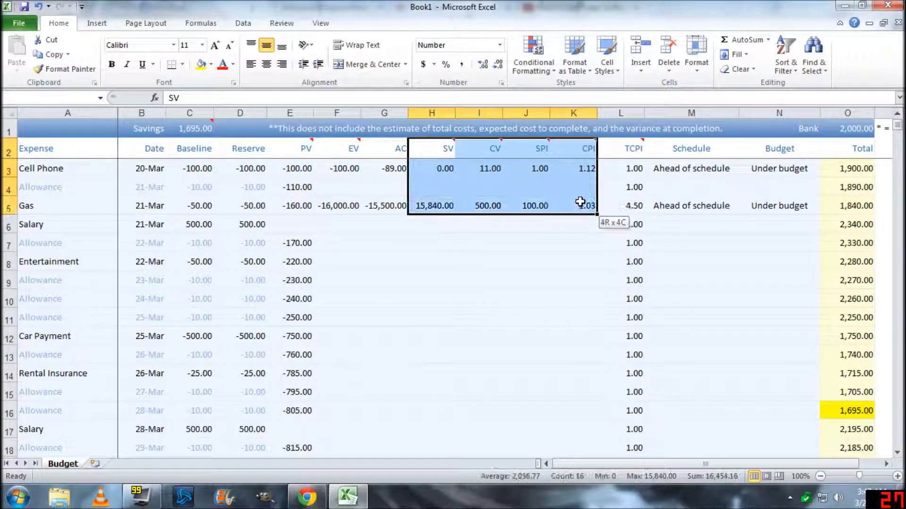
click(440, 240)
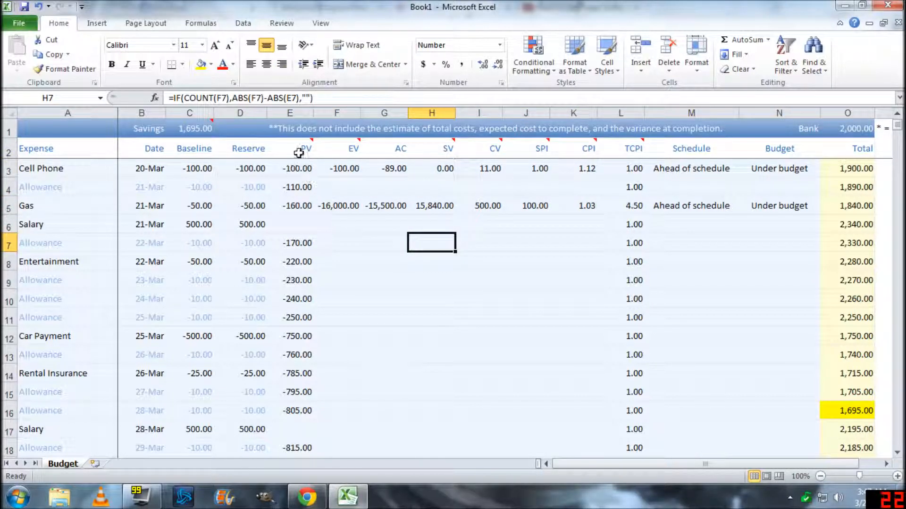
Highlight the PV to CPI columns through row 9, and check the Allowance PV formulas and the note in cell E1
drag(302, 150, 589, 285)
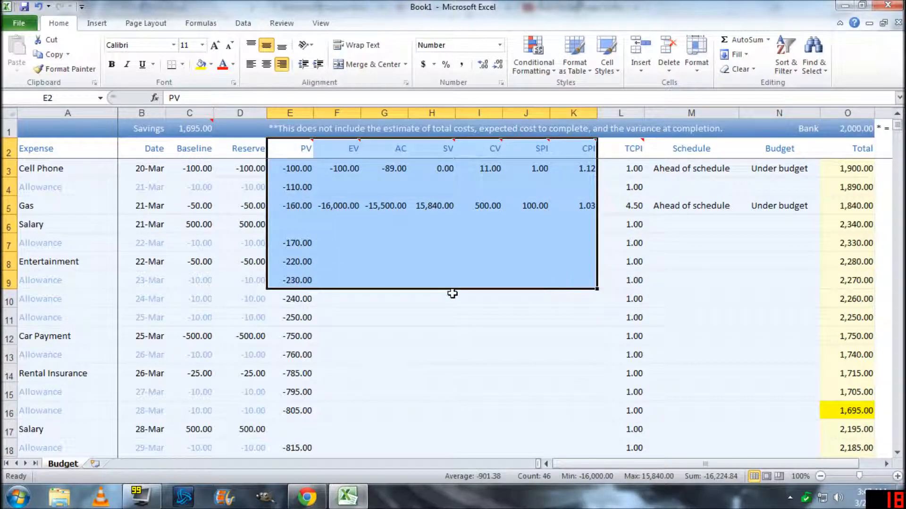
click(279, 240)
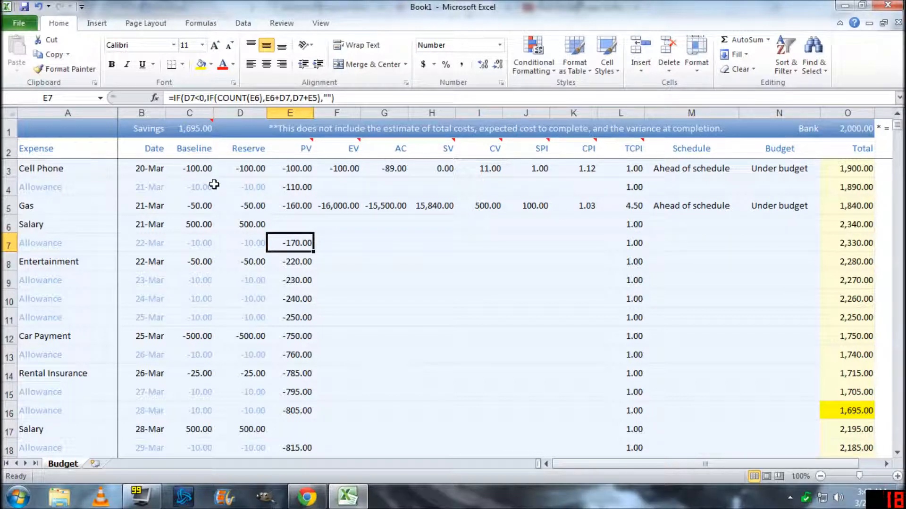
click(282, 128)
click(307, 187)
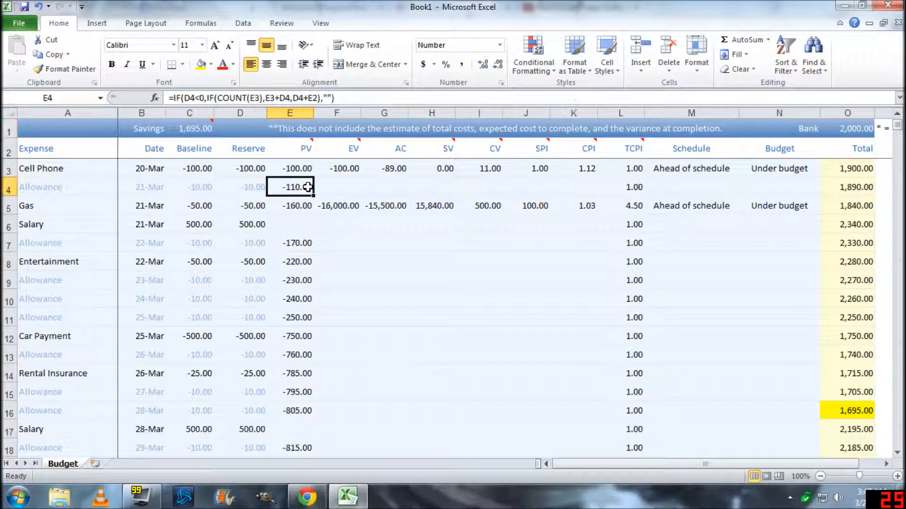
click(223, 285)
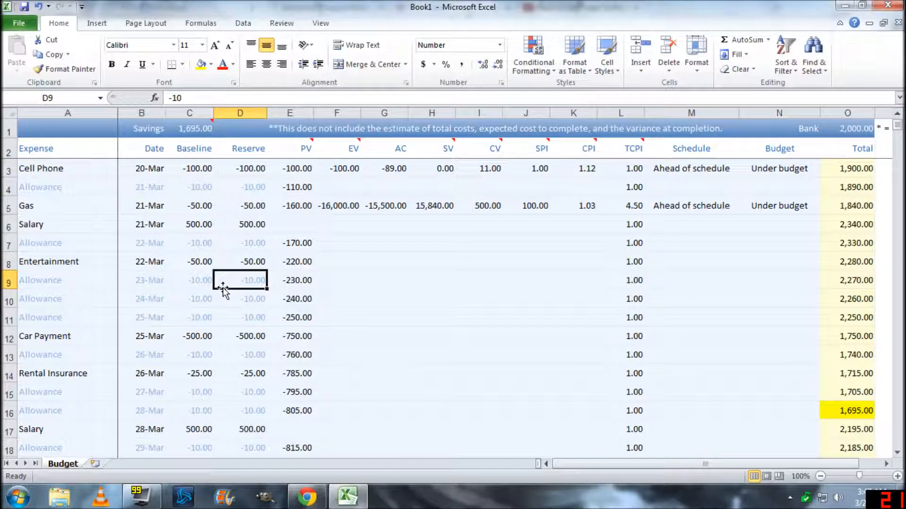
Examine the Gas row's Schedule formula and leave it as it is, then look over the rows further down
double_click(695, 207)
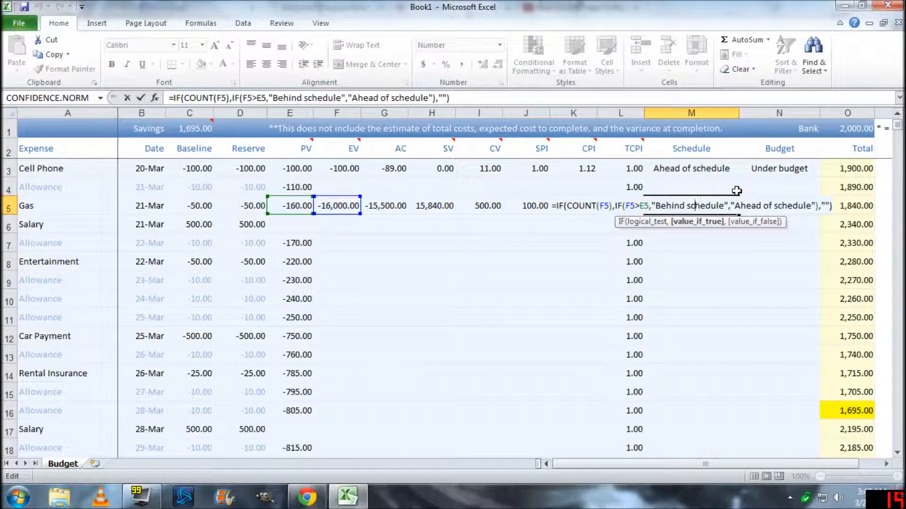
key(Return)
scroll(377, 280, down, 15)
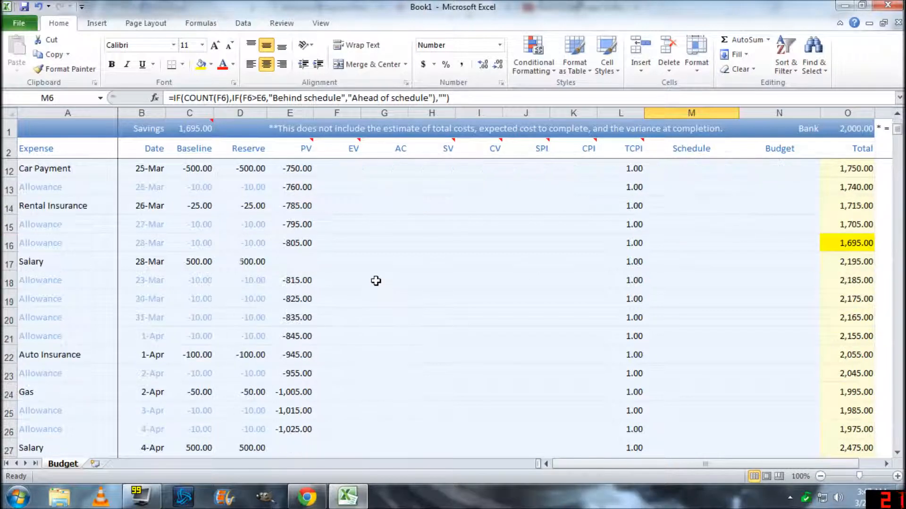
scroll(376, 281, up, 15)
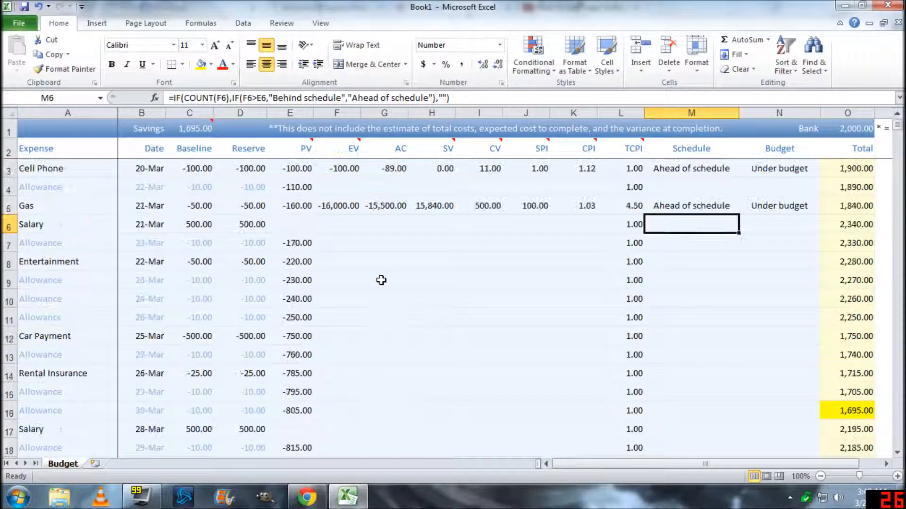
Check the Gas row's PV, date and name, and the Allowance, Cell Phone and Expense cells above it
click(273, 207)
click(159, 207)
click(106, 208)
click(51, 185)
click(59, 166)
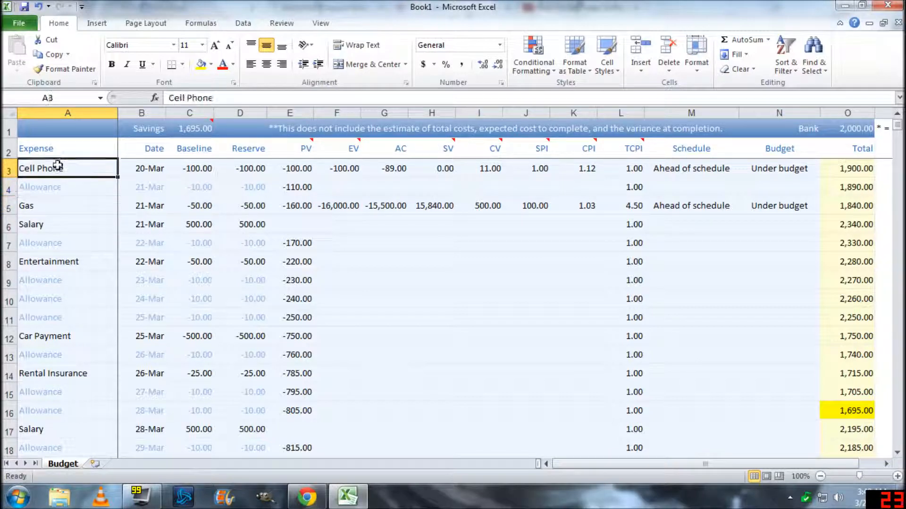
click(66, 148)
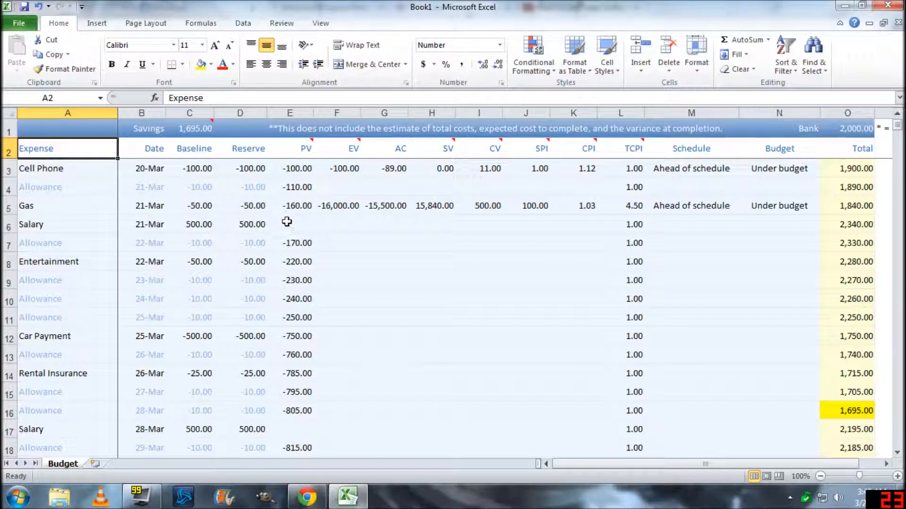
Look through the expense list down to the mid-April entries and return to the first rows
scroll(304, 255, down, 9)
scroll(305, 256, down, 8)
scroll(305, 255, up, 9)
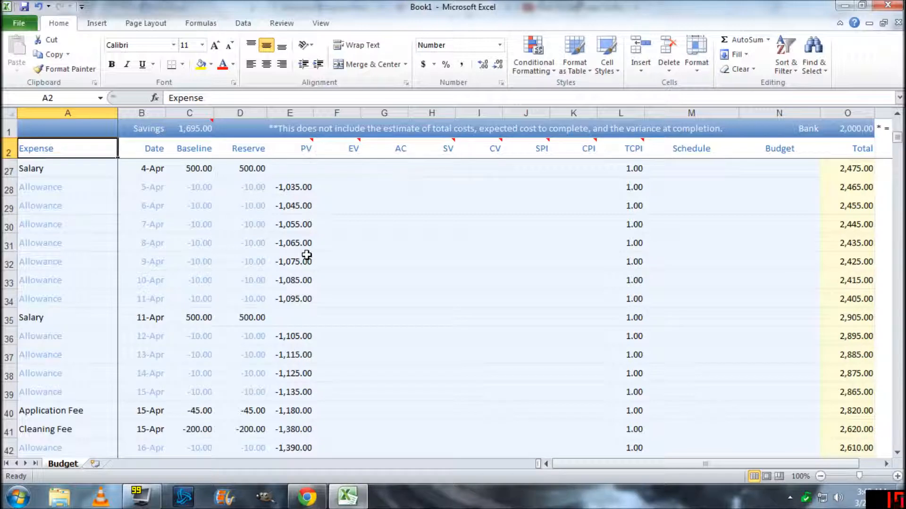
scroll(306, 255, down, 2)
scroll(307, 255, up, 8)
scroll(306, 255, up, 2)
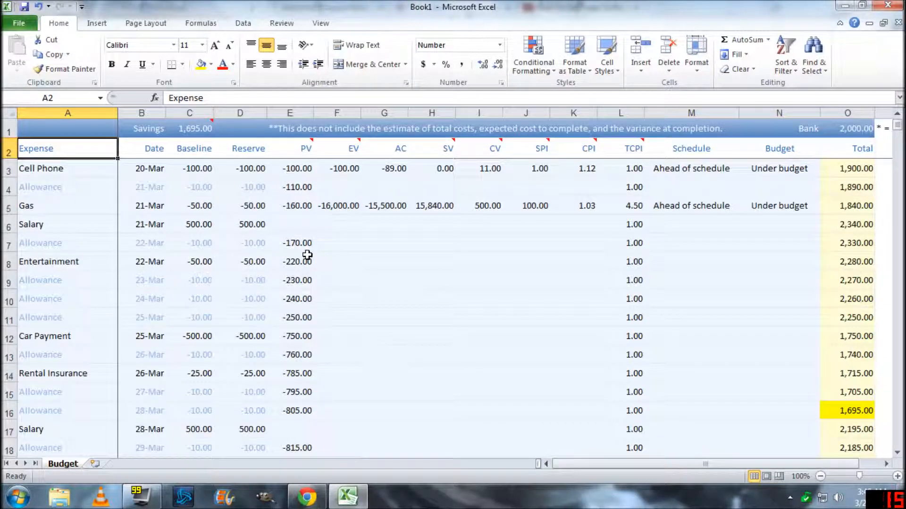
Check the Bank amount in cell O1 against the Savings formula in cell C1
click(37, 125)
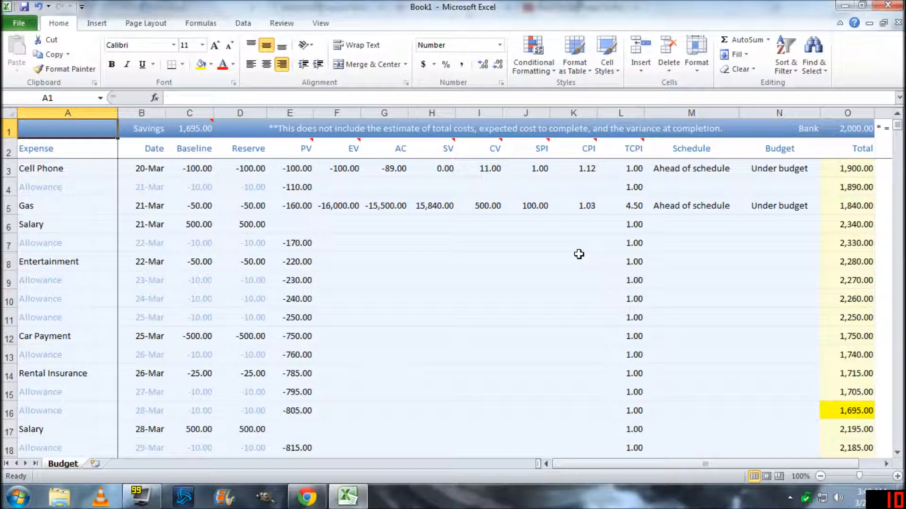
click(845, 131)
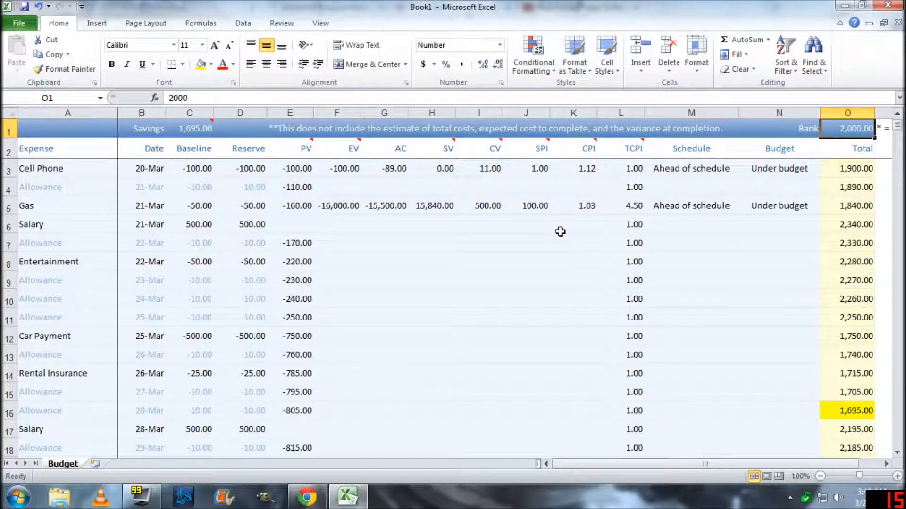
click(195, 132)
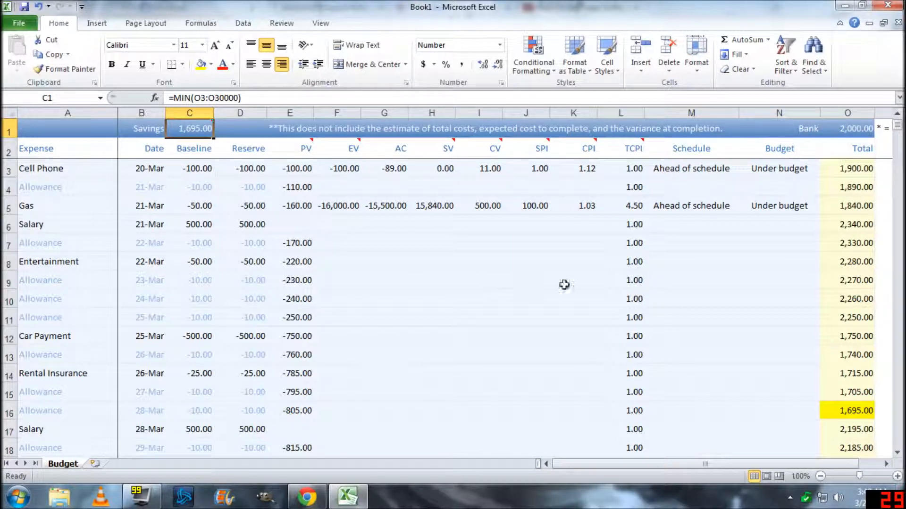
click(852, 132)
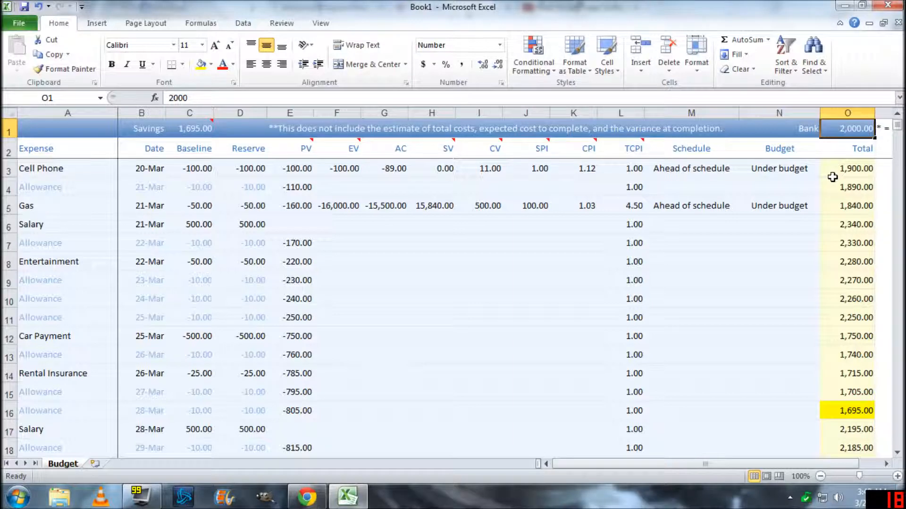
click(329, 302)
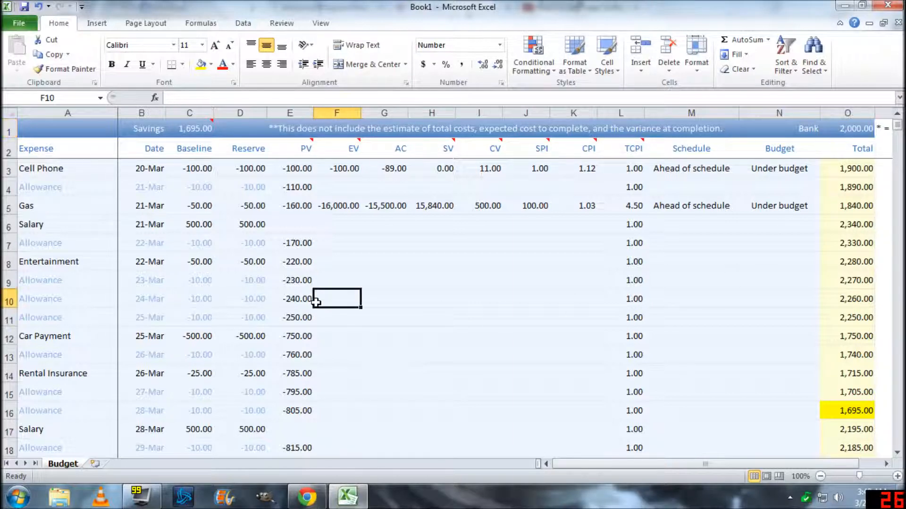
Check the Reserve amounts of the 23-Mar and 22-Mar Allowance rows and look over the April entries
click(223, 280)
scroll(334, 275, down, 8)
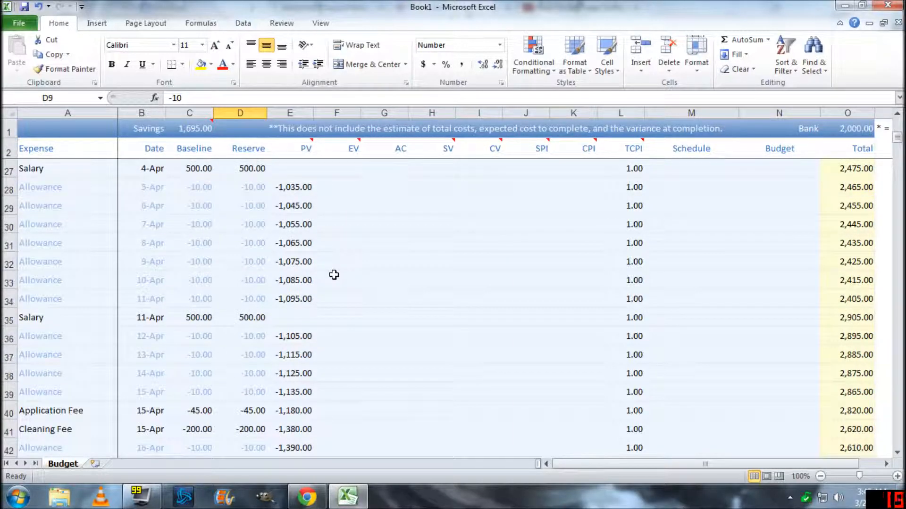
scroll(334, 275, up, 8)
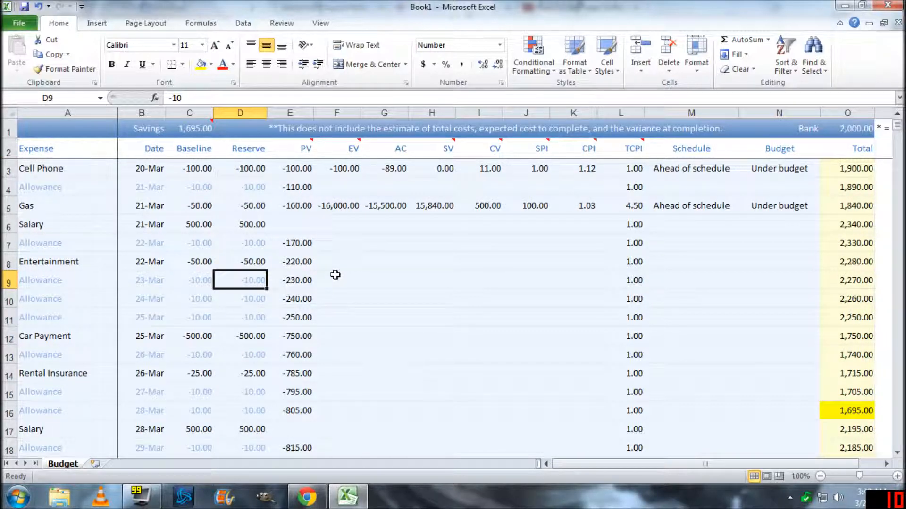
click(252, 241)
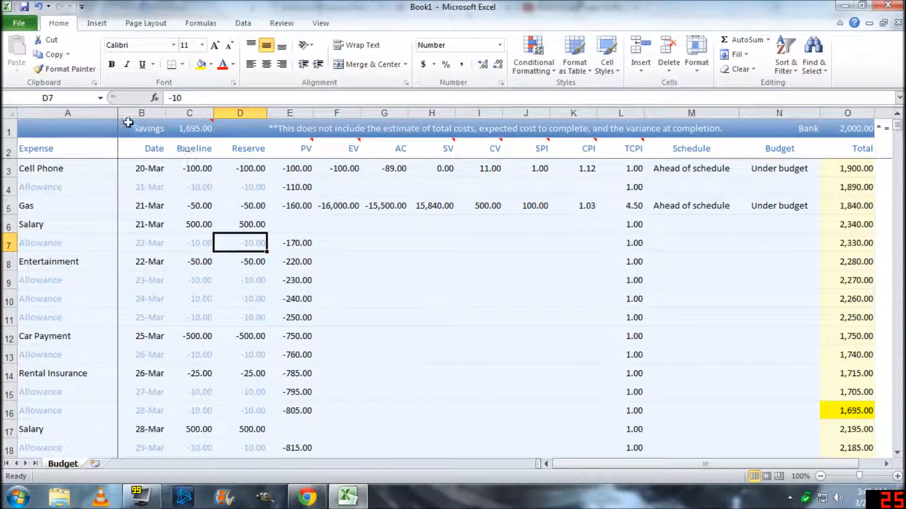
Compare the Savings formula in cell C1 with the Total column and its highlighted cell O16
click(194, 129)
click(863, 411)
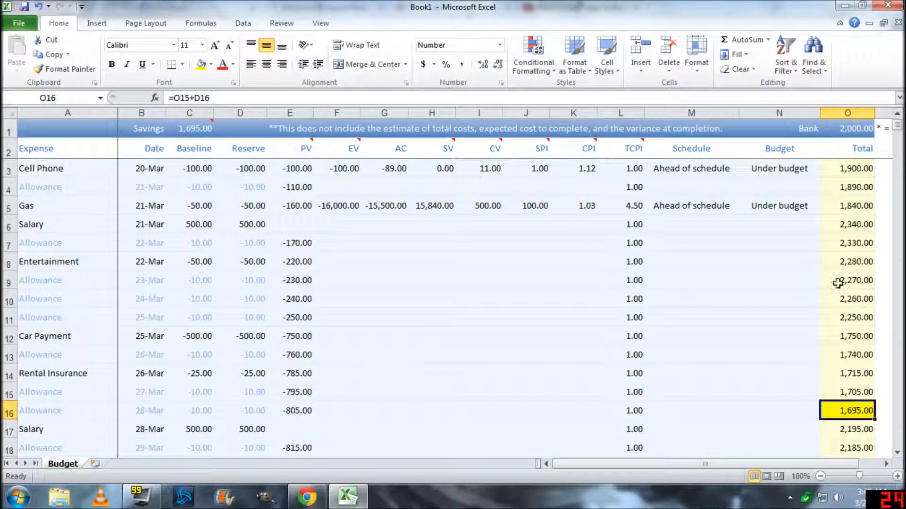
click(849, 114)
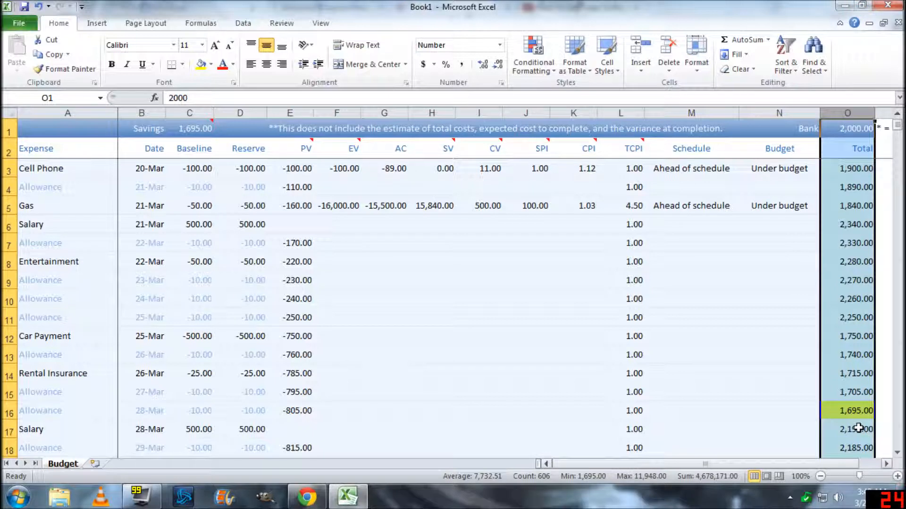
click(838, 406)
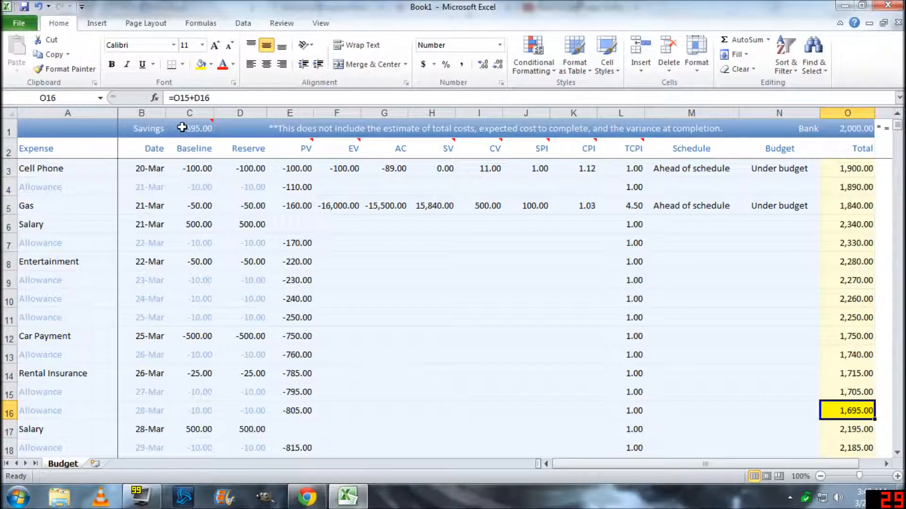
click(182, 127)
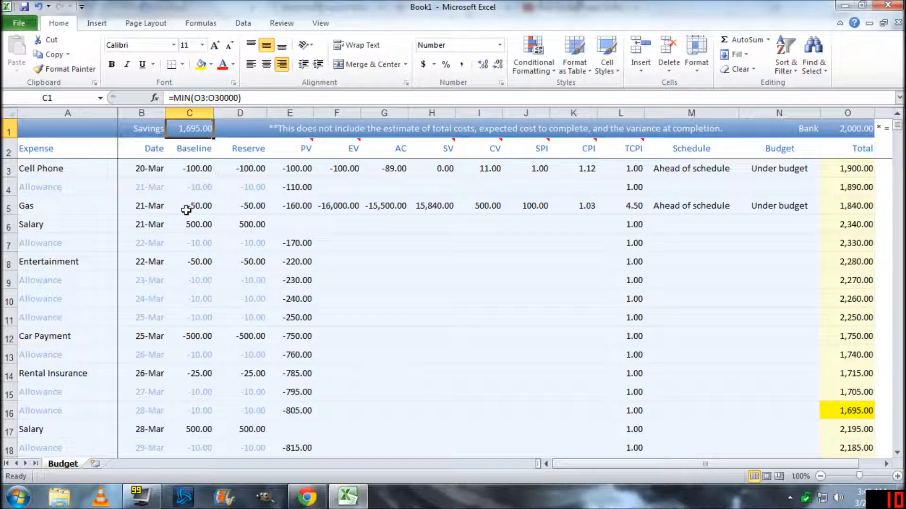
key(Down)
click(852, 416)
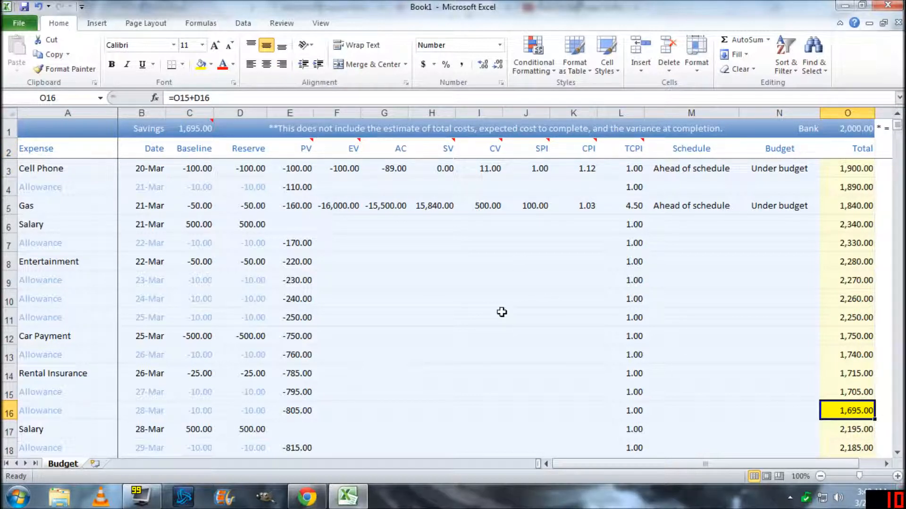
Check the Cell Phone row's EV and PV, the Gas row's PV, and the PV header in cell E2
click(330, 171)
click(283, 174)
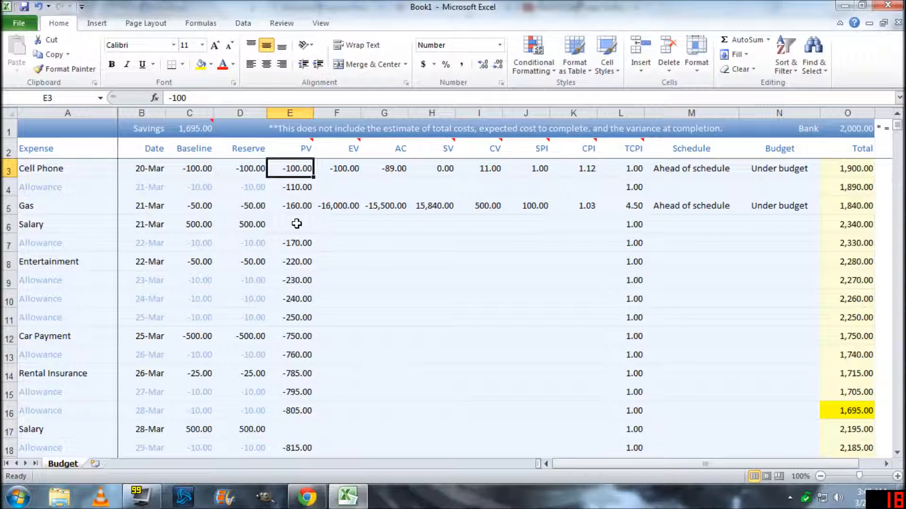
click(290, 208)
click(293, 151)
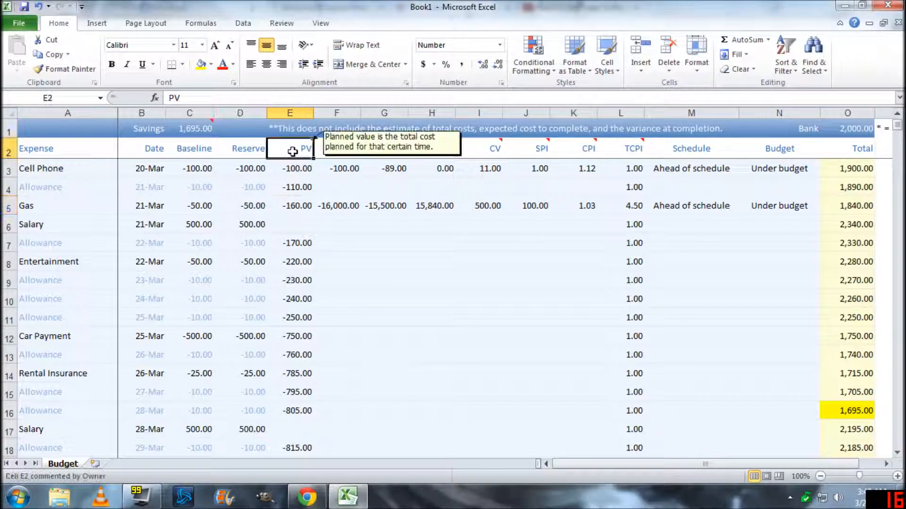
key(F2)
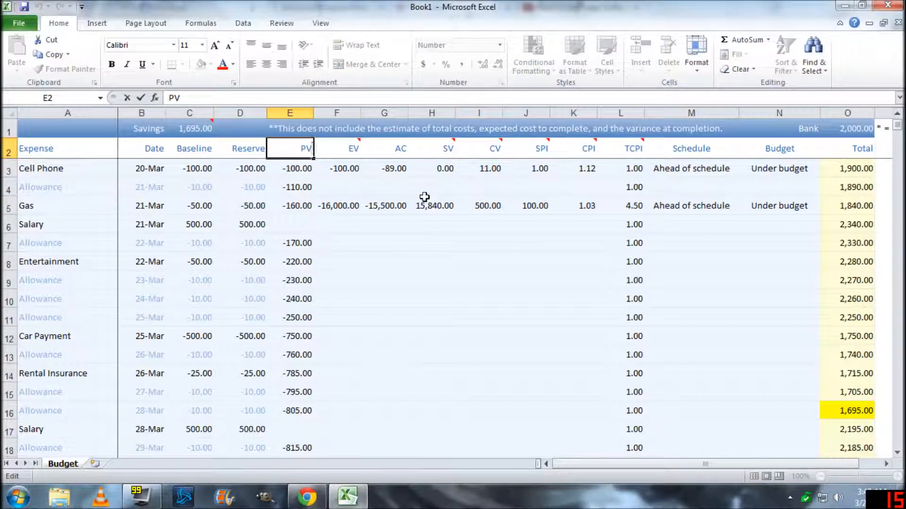
key(Return)
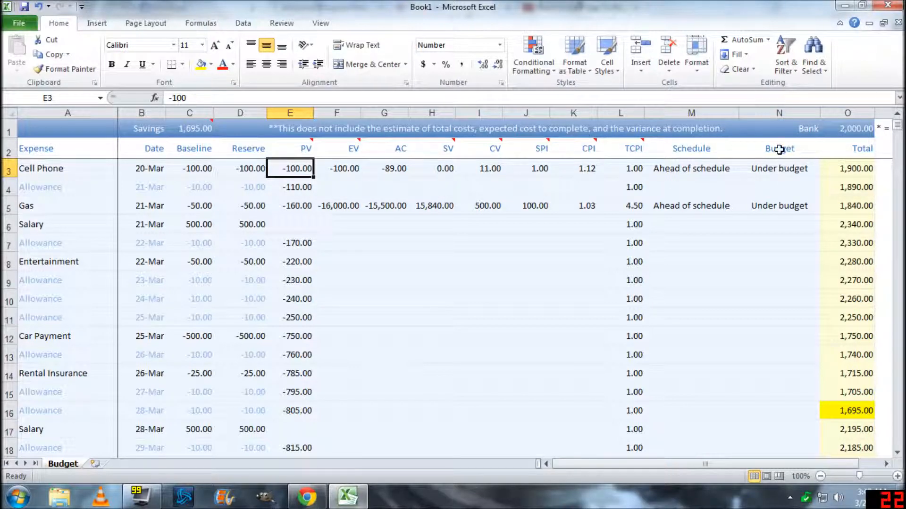
Inspect the Gas row's PV formula in cell E5 and leave it as is
drag(776, 148, 289, 206)
double_click(289, 206)
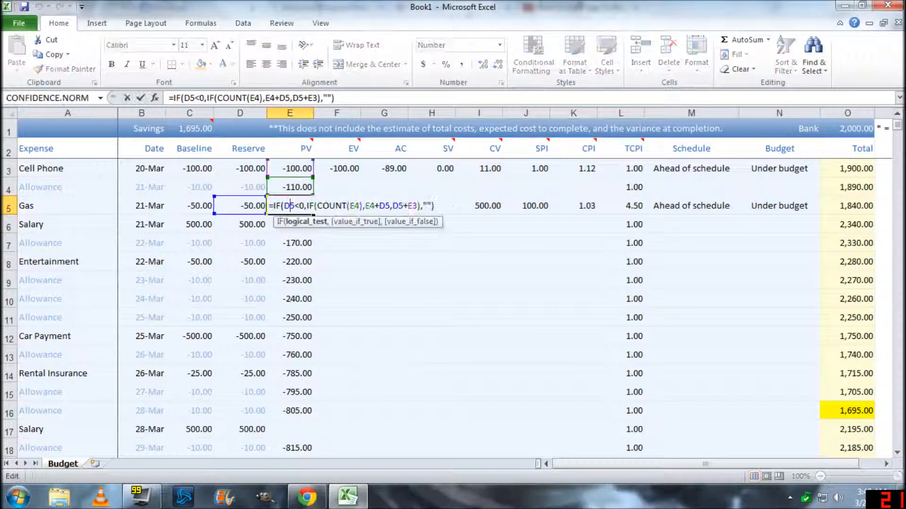
key(Return)
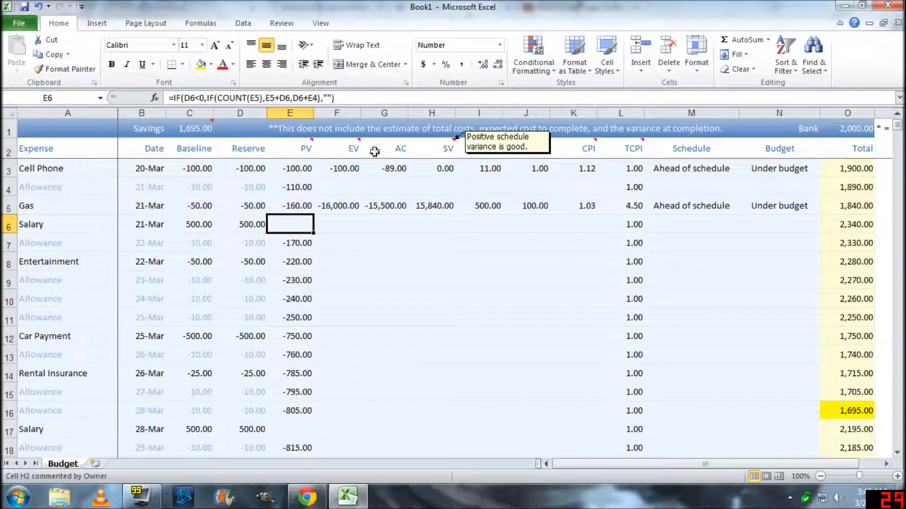
Go through the earned value column headers from PV to TCPI in row 2
mouse_move(308, 150)
mouse_down()
mouse_move(566, 138)
mouse_move(616, 148)
mouse_move(306, 151)
mouse_up()
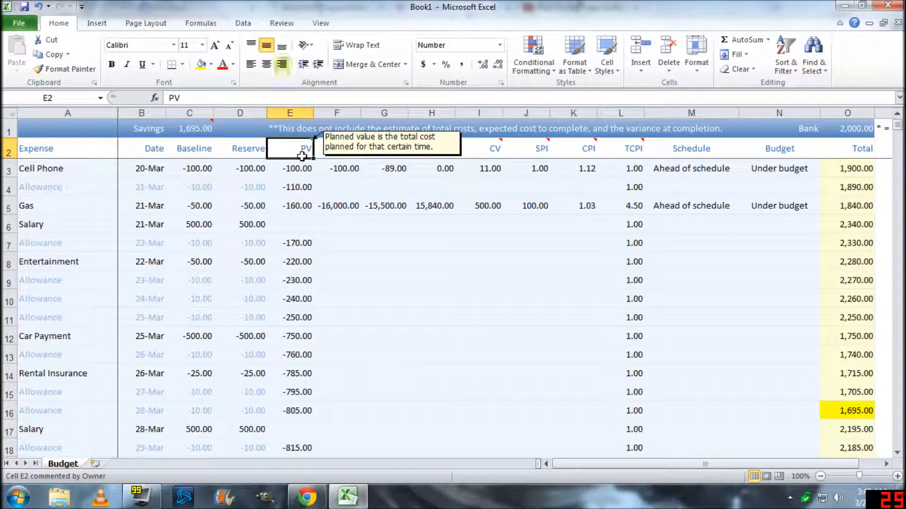
click(304, 172)
click(305, 146)
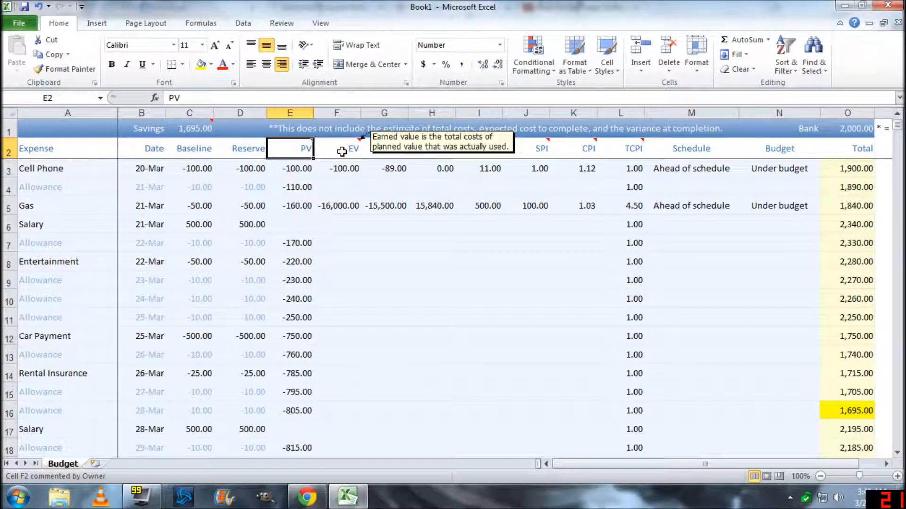
click(337, 150)
click(392, 151)
click(461, 154)
click(415, 144)
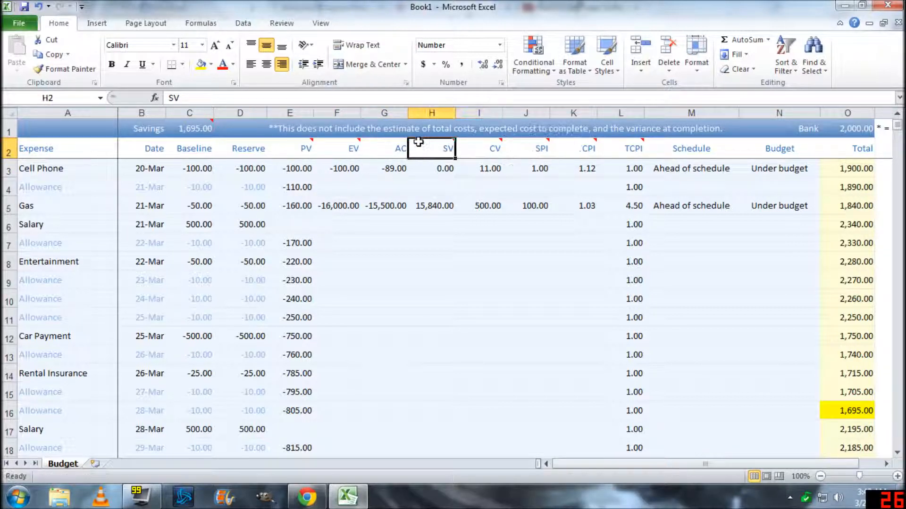
click(476, 149)
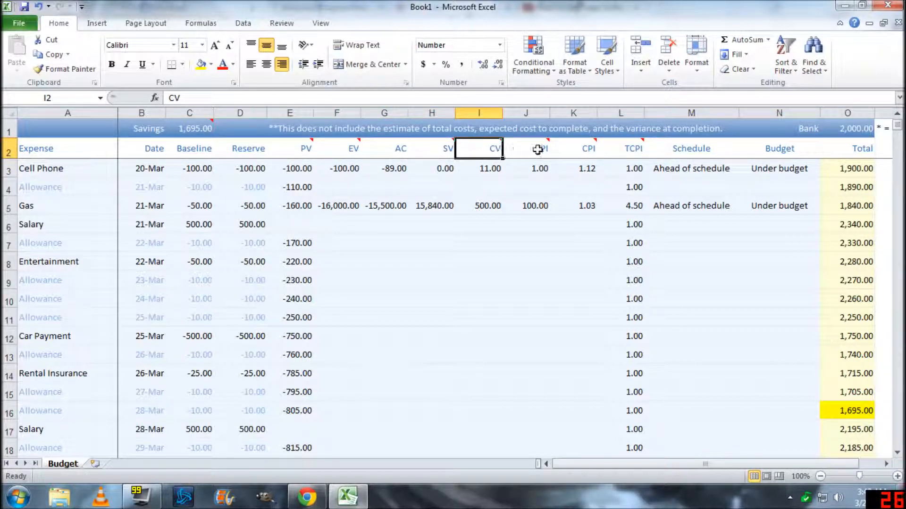
click(587, 150)
click(639, 151)
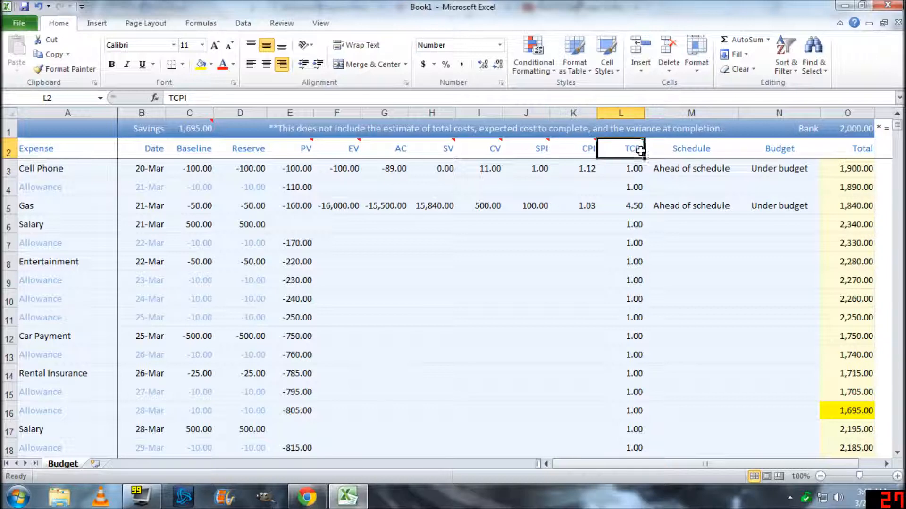
click(633, 241)
Look over the Cell Phone row's earned value cells and inspect the PV formula of the Allowance row below it
drag(304, 173, 449, 178)
click(338, 168)
double_click(286, 182)
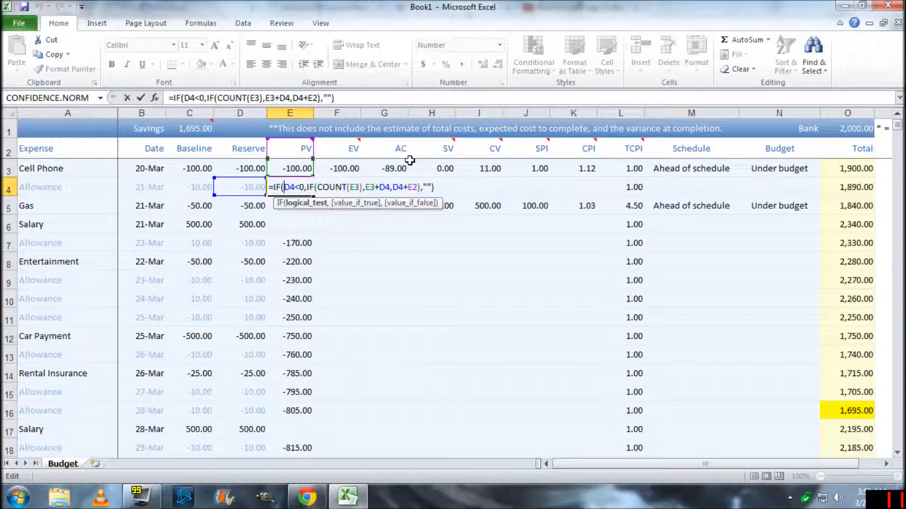
key(Return)
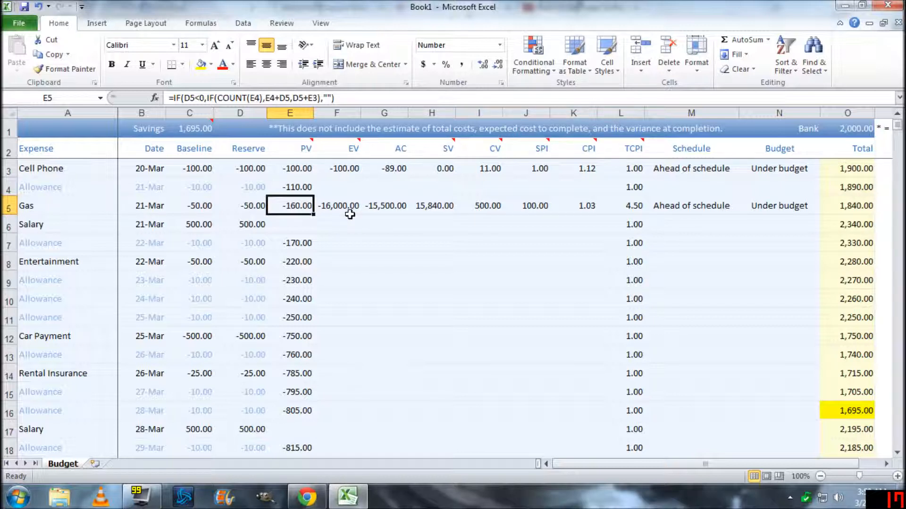
Look over the block from the PV header to the status columns and inspect the Gas row's Budget formula in cell N5
click(295, 148)
click(310, 166)
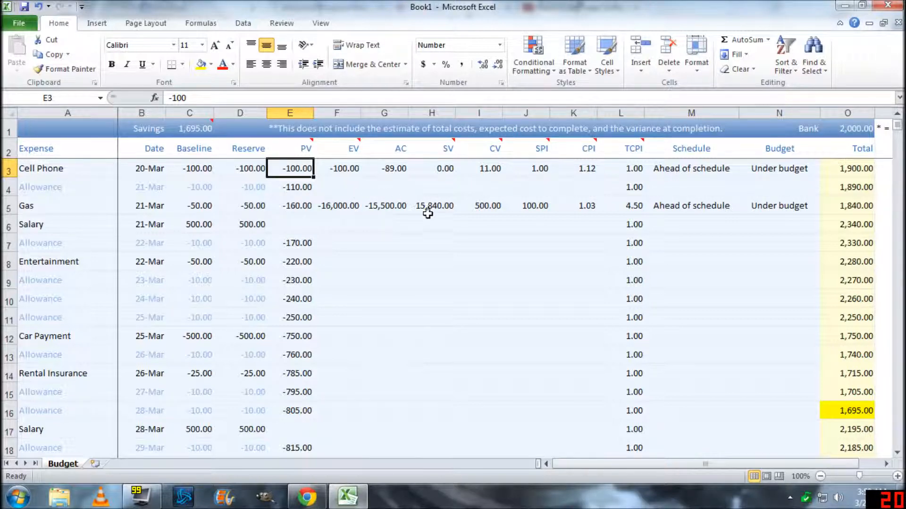
click(303, 151)
drag(302, 151, 707, 208)
click(735, 207)
double_click(754, 206)
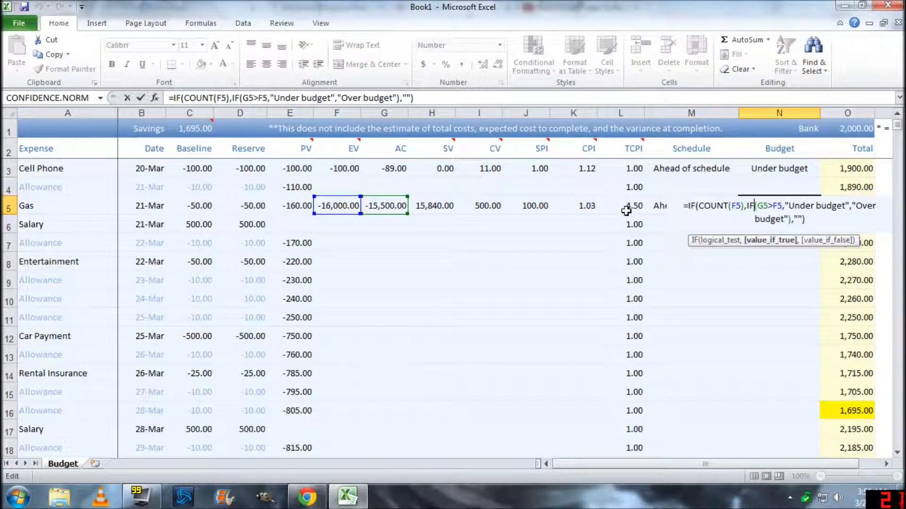
key(Return)
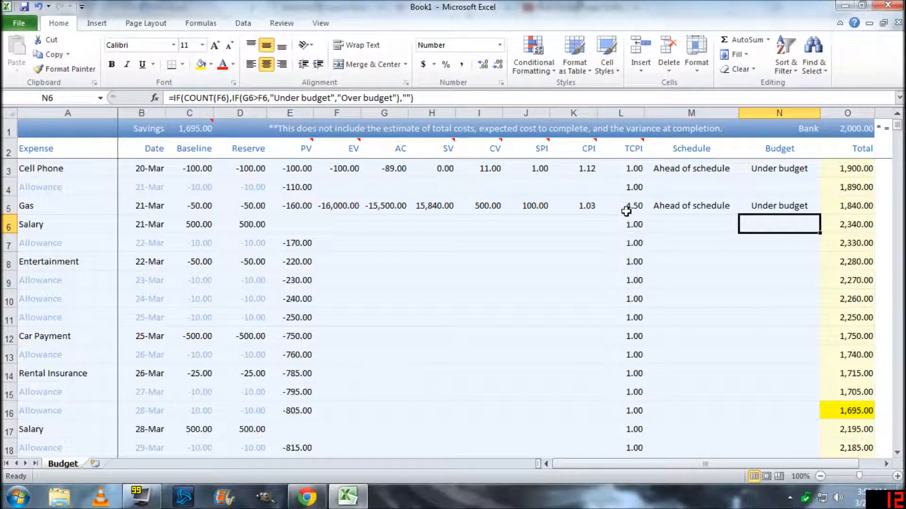
Check the empty EV cell of the Salary row and the TCPI, CPI and SPI headers
click(348, 223)
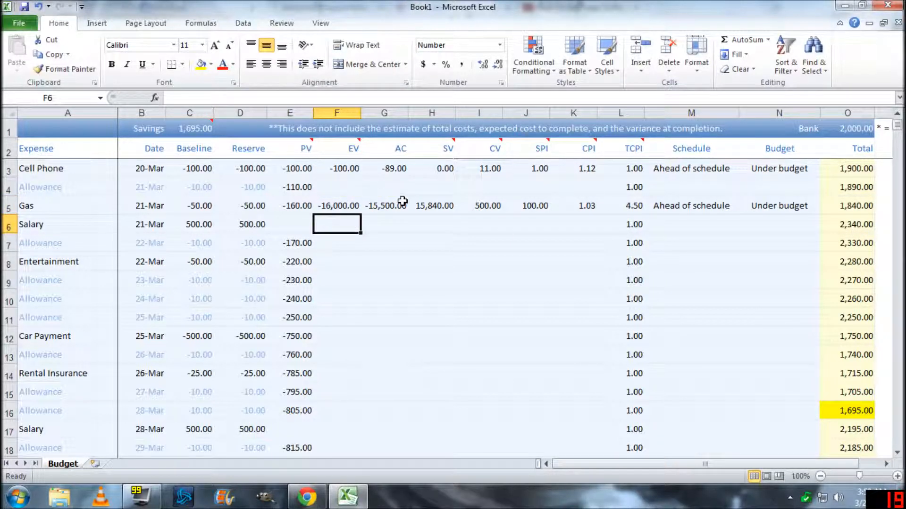
mouse_move(595, 144)
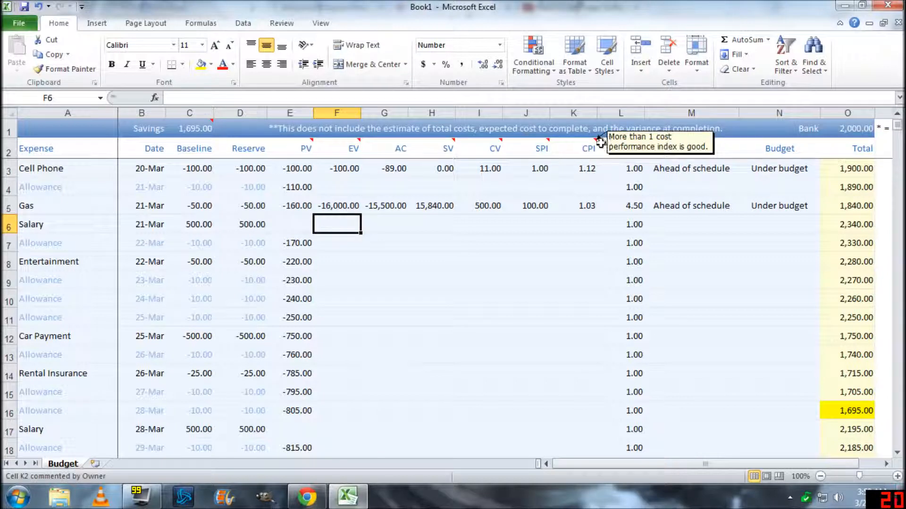
click(631, 151)
click(580, 151)
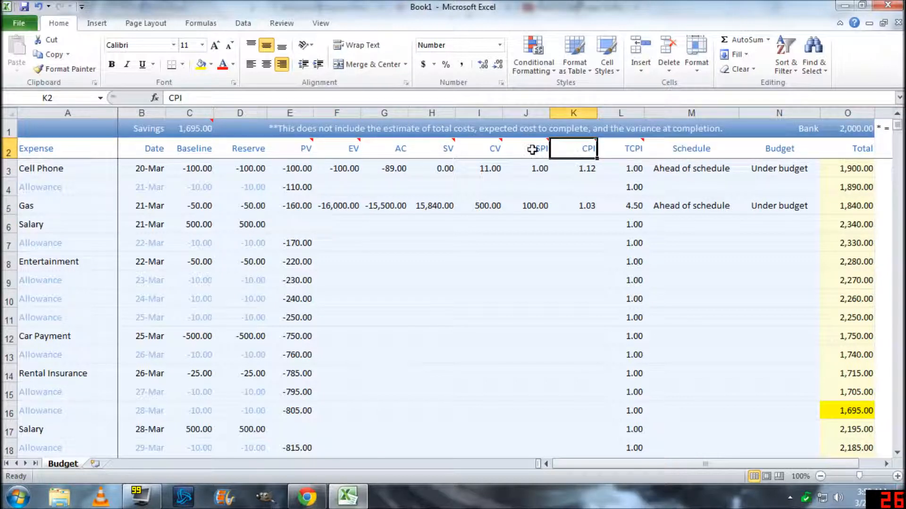
click(536, 152)
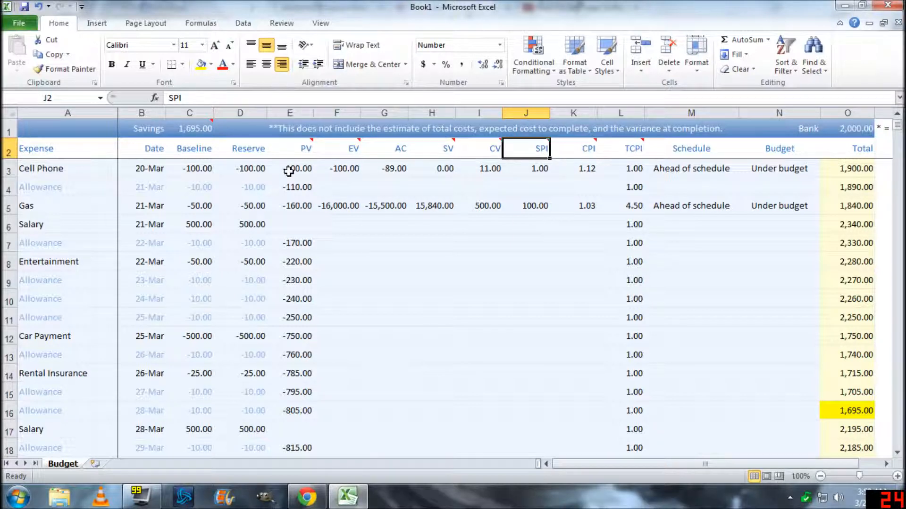
Compare the Cell Phone row's values from PV to TCPI with the Gas row's EV and SV cells
drag(287, 169, 631, 171)
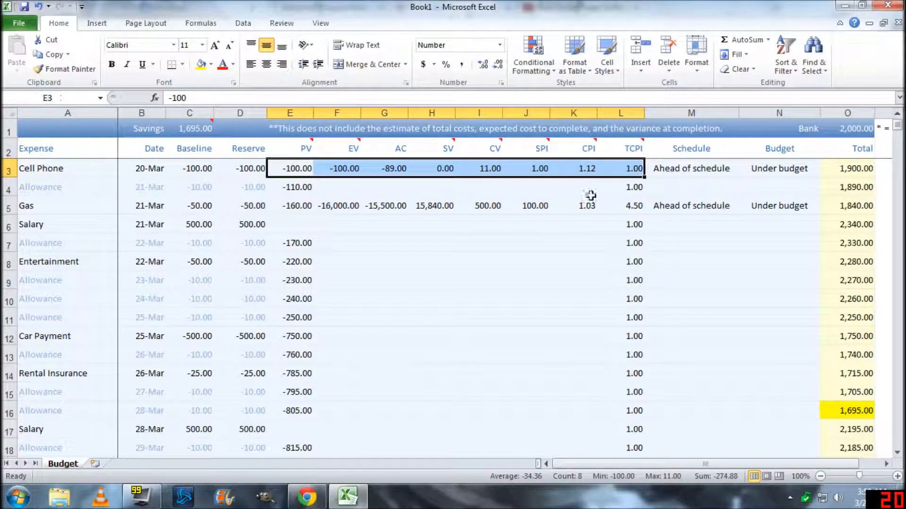
click(292, 171)
click(351, 166)
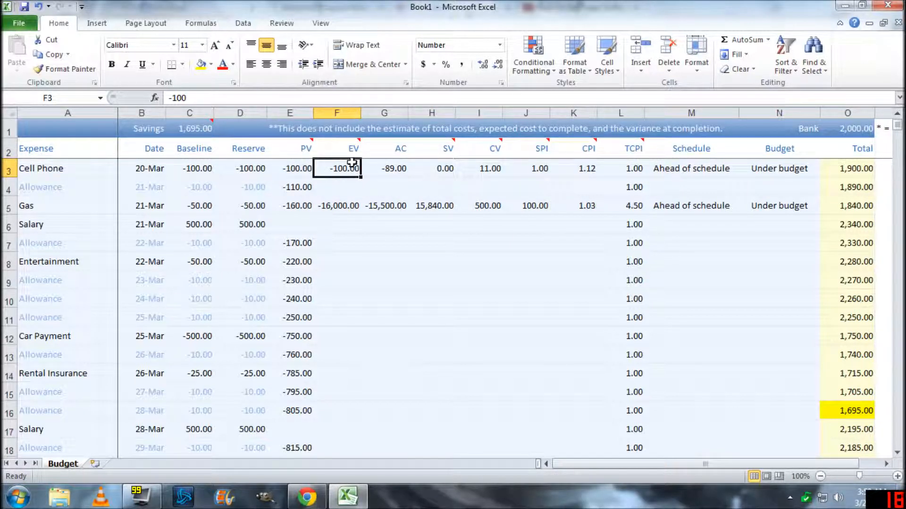
click(331, 215)
click(431, 201)
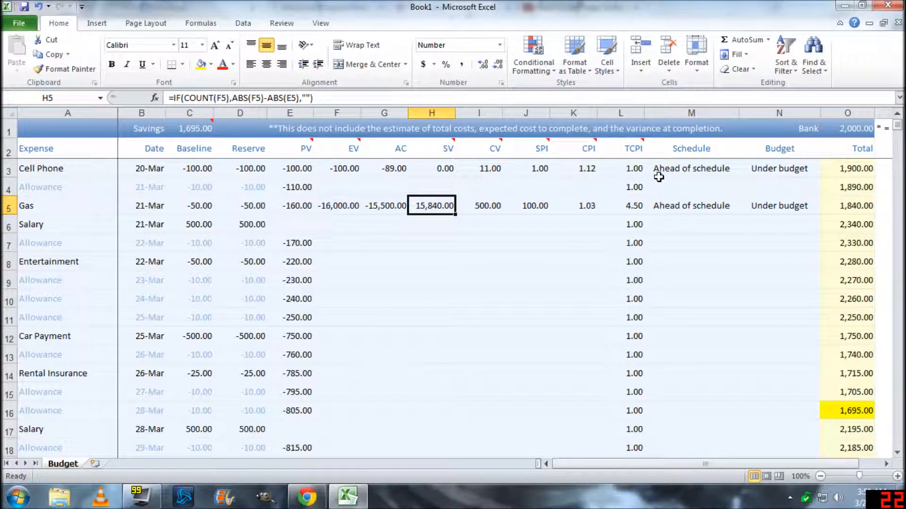
Review the block E2:N5, the Gas row's Budget status, the PV header and the EV header's comment
drag(302, 147, 822, 220)
click(802, 204)
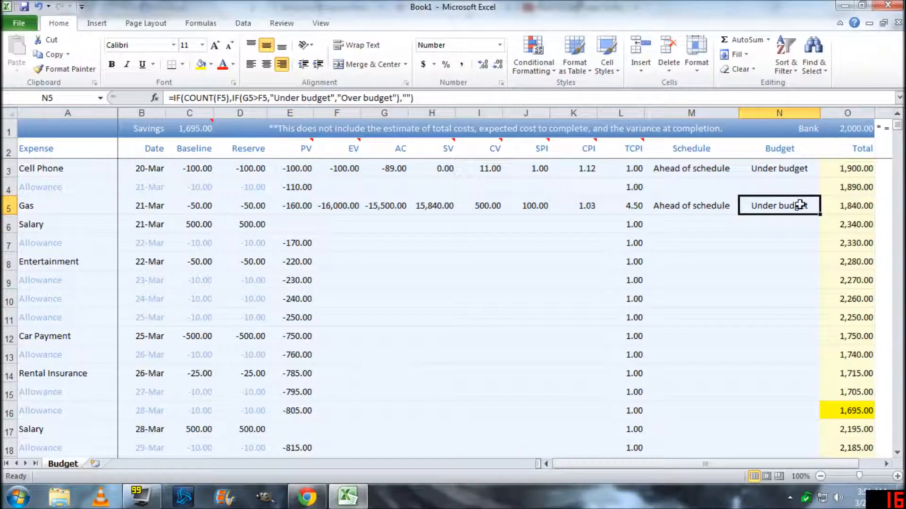
drag(302, 150, 781, 211)
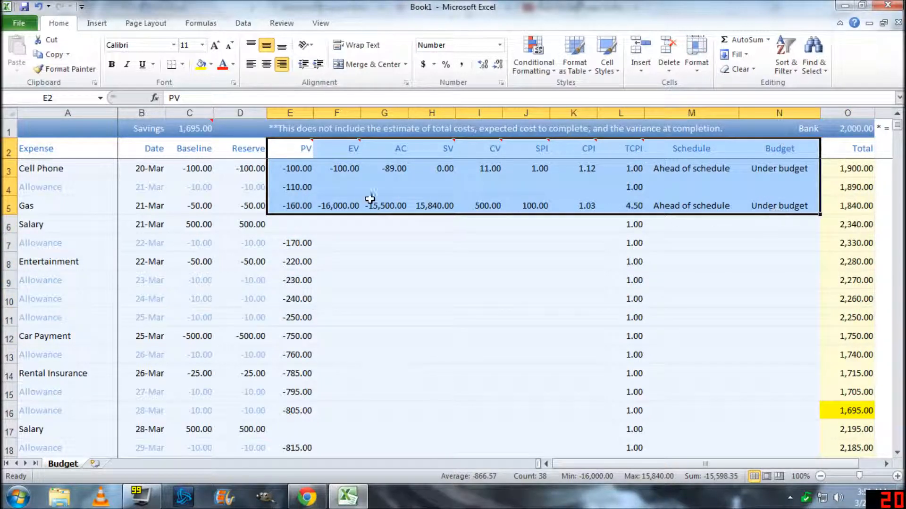
click(298, 153)
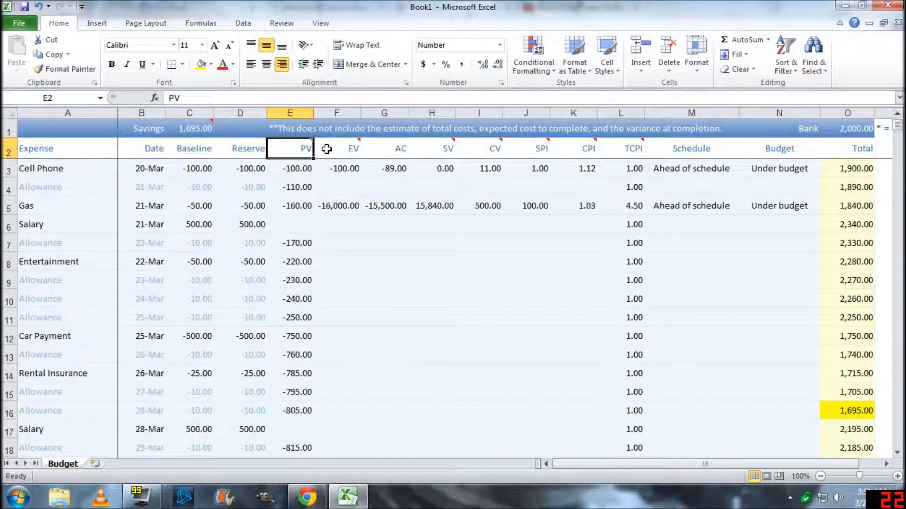
mouse_move(340, 147)
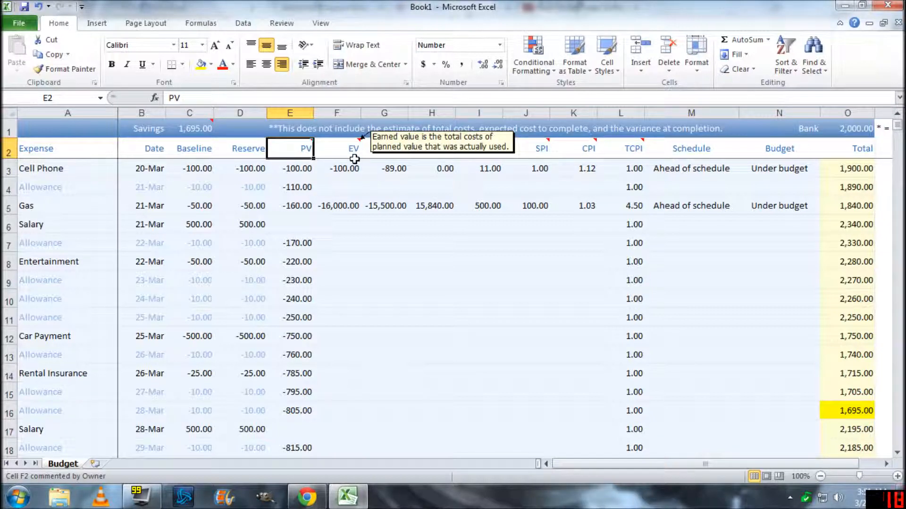